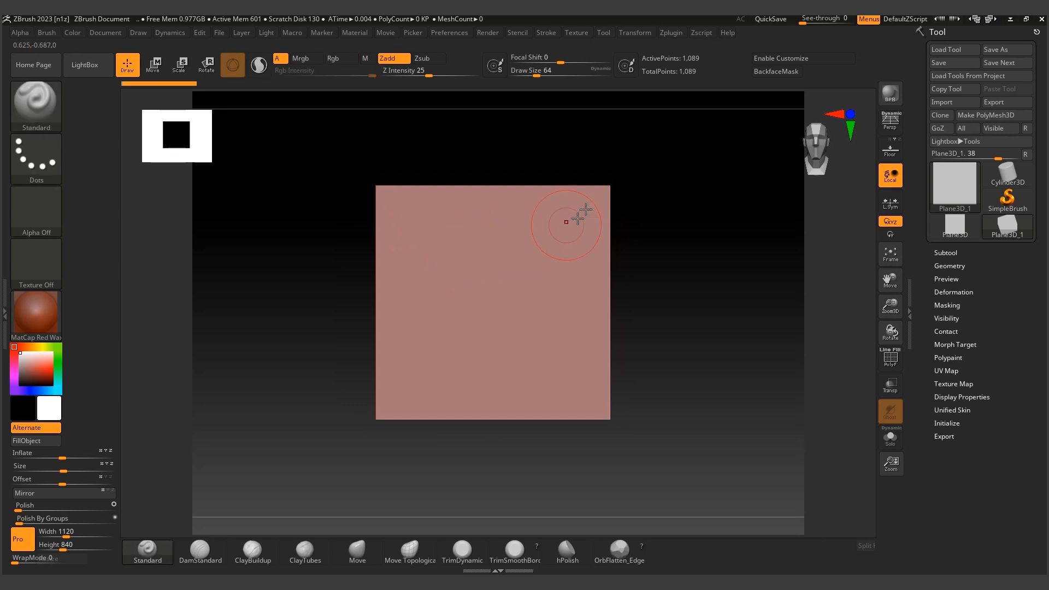
Convert the plane into a PolyMesh3D and reduce the draw size to about 46.
click(982, 114)
alt+right_drag(570, 249, 523, 230)
alt+right_drag(496, 263, 490, 278)
key(bracketleft)
key(bracketleft)
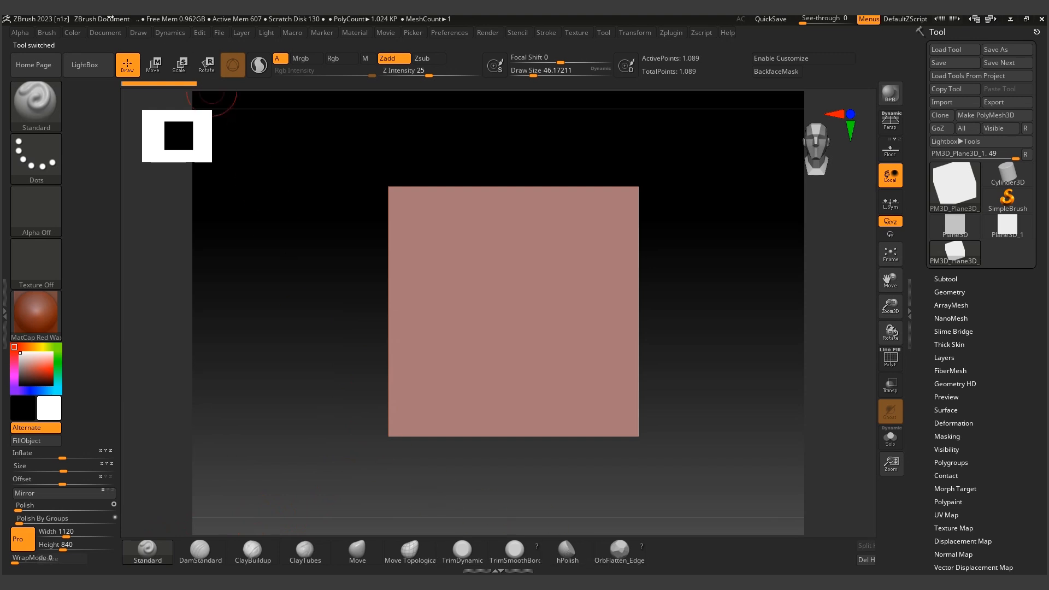
Set the Standard brush's WrapMode curve modifier to 1.
click(49, 33)
scroll(103, 381, down, 2)
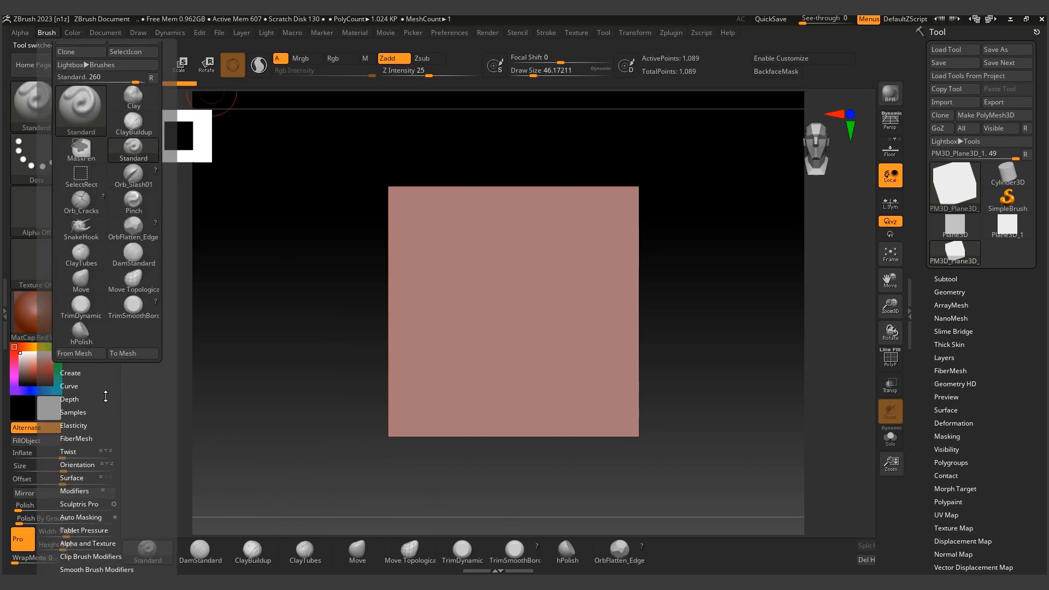
click(86, 391)
click(86, 379)
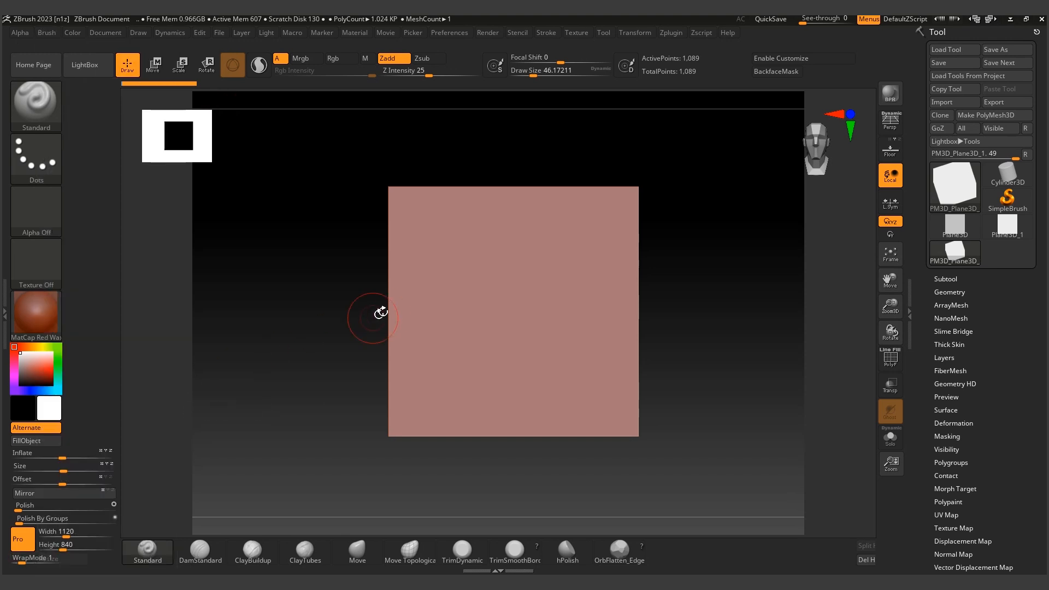
Set the draw size to about 39 and sculpt a Standard brush test stroke on the plane's left edge.
key(s)
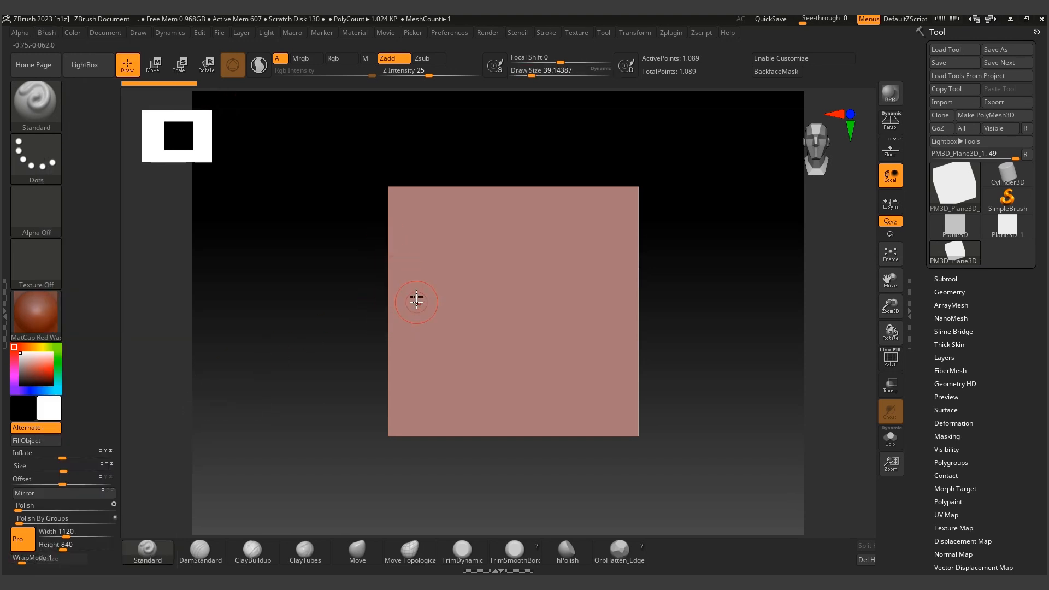
mouse_move(398, 286)
mouse_down()
mouse_move(389, 312)
mouse_move(389, 295)
mouse_up()
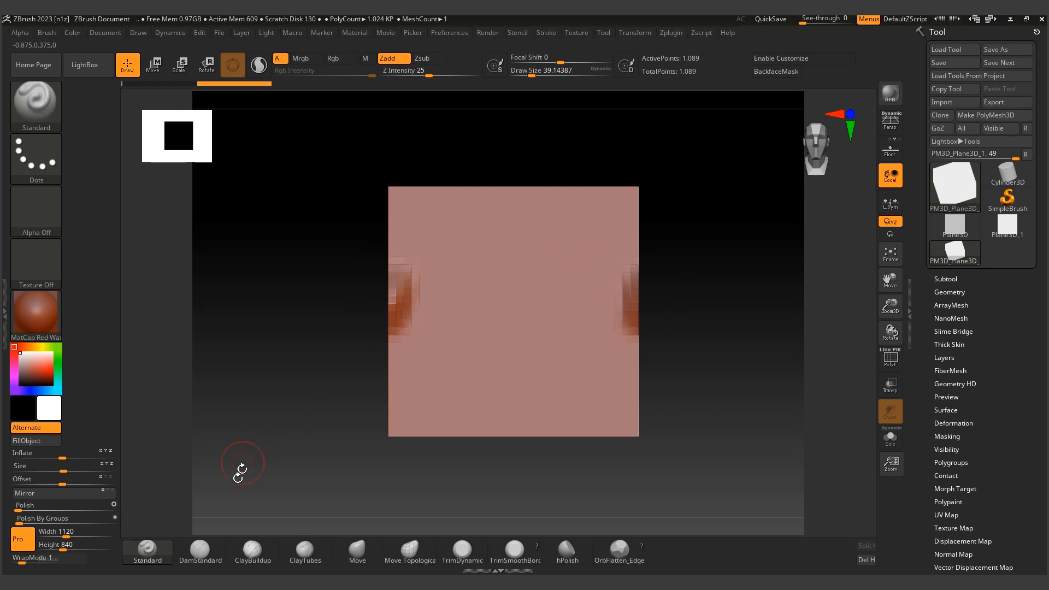
Set WrapMode to 1 for the DamStandard and ClayBuildup brushes.
click(200, 549)
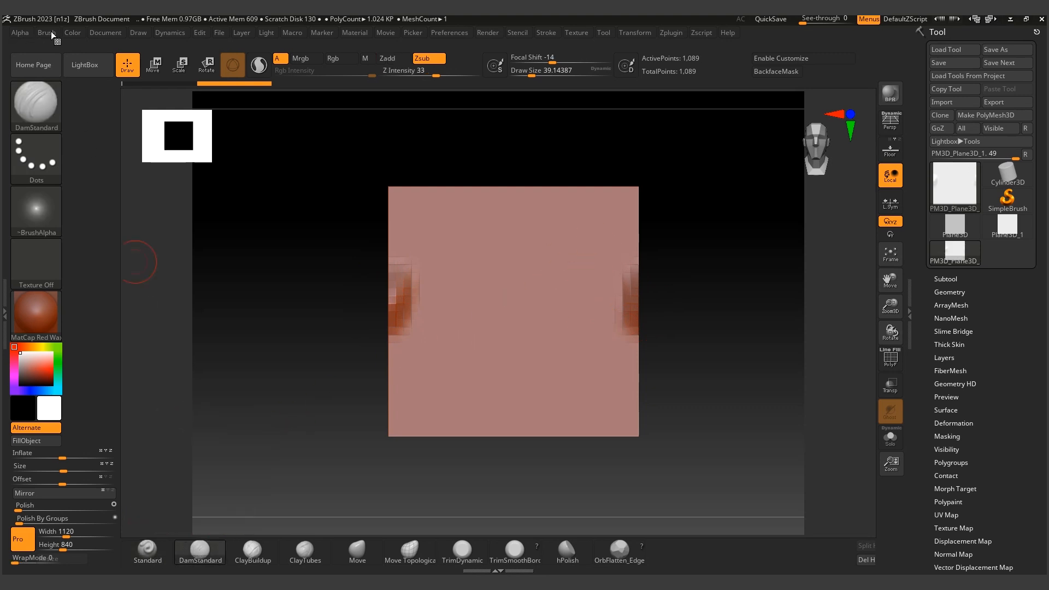
click(51, 31)
click(111, 428)
click(232, 558)
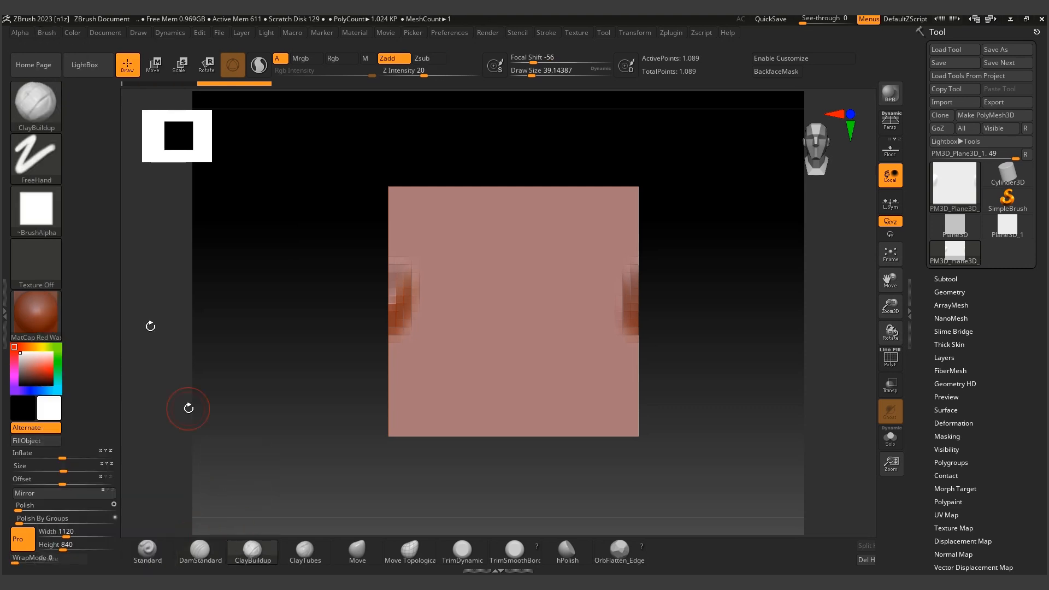
click(46, 33)
key(1)
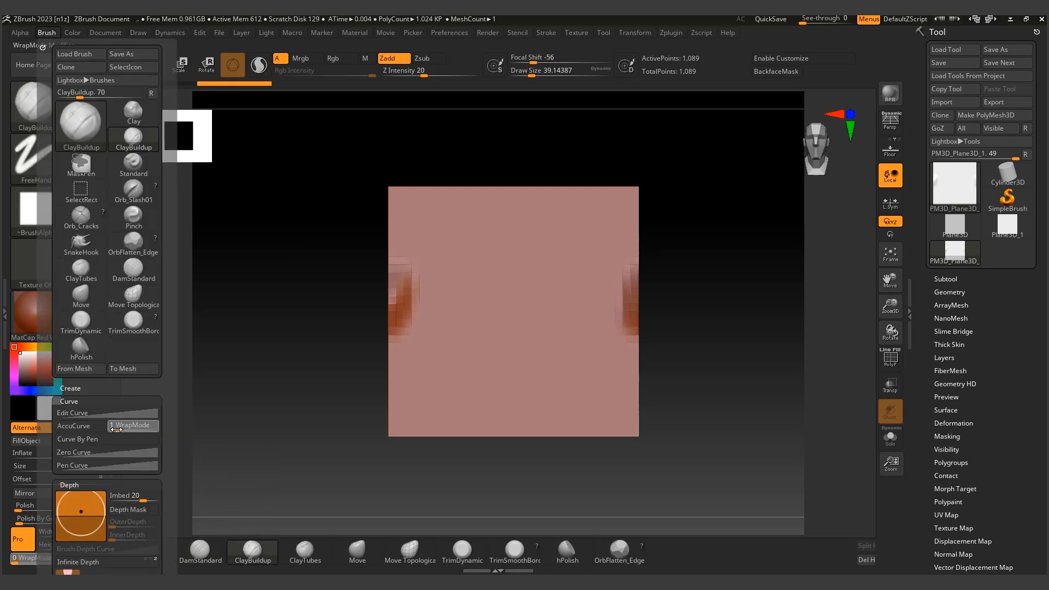
Set WrapMode to 1 for the ClayTubes and Move brushes.
click(305, 551)
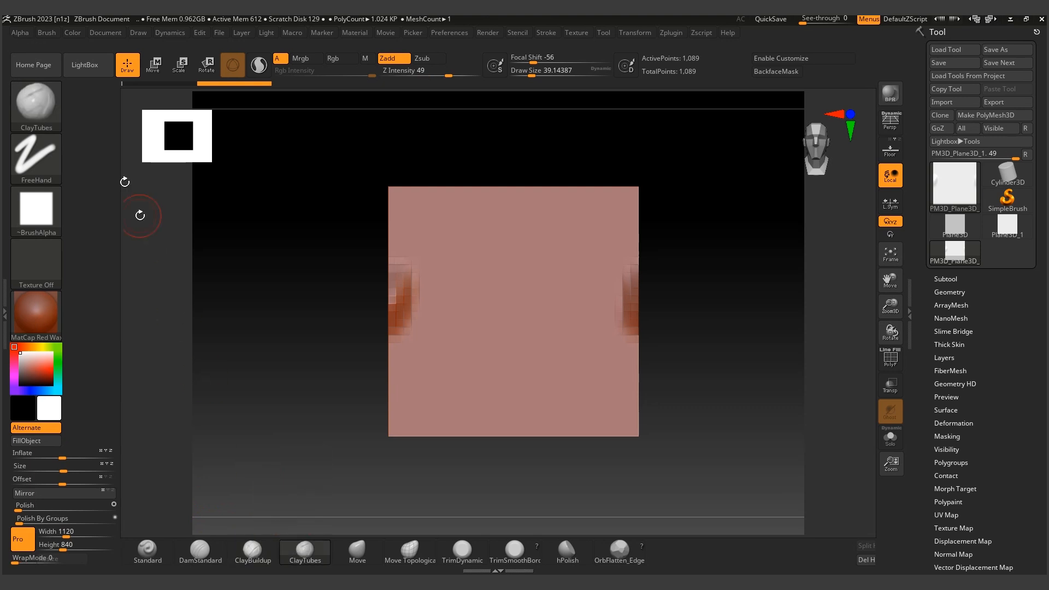
click(50, 34)
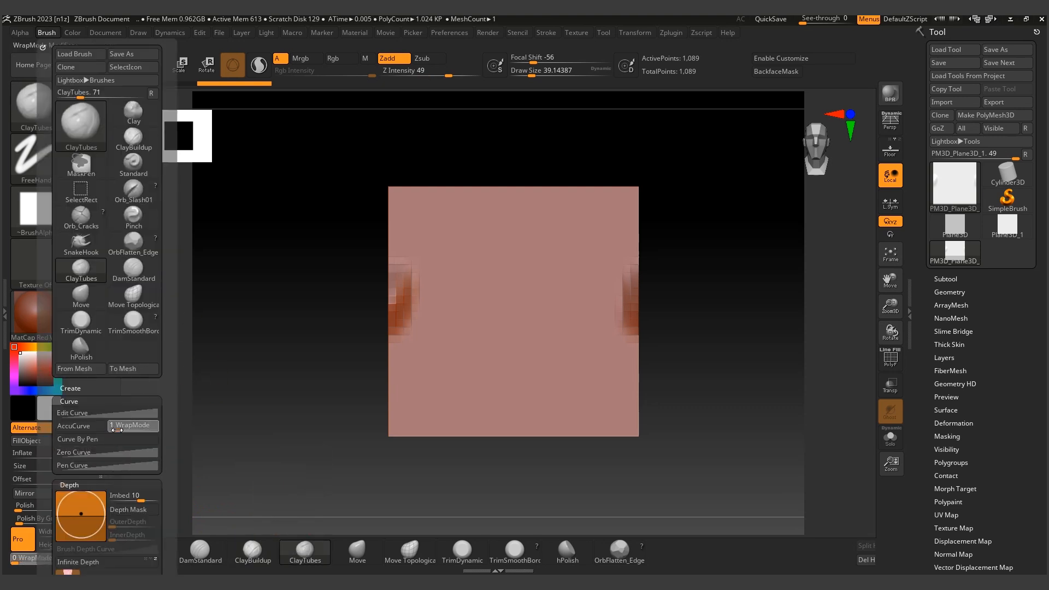
click(377, 558)
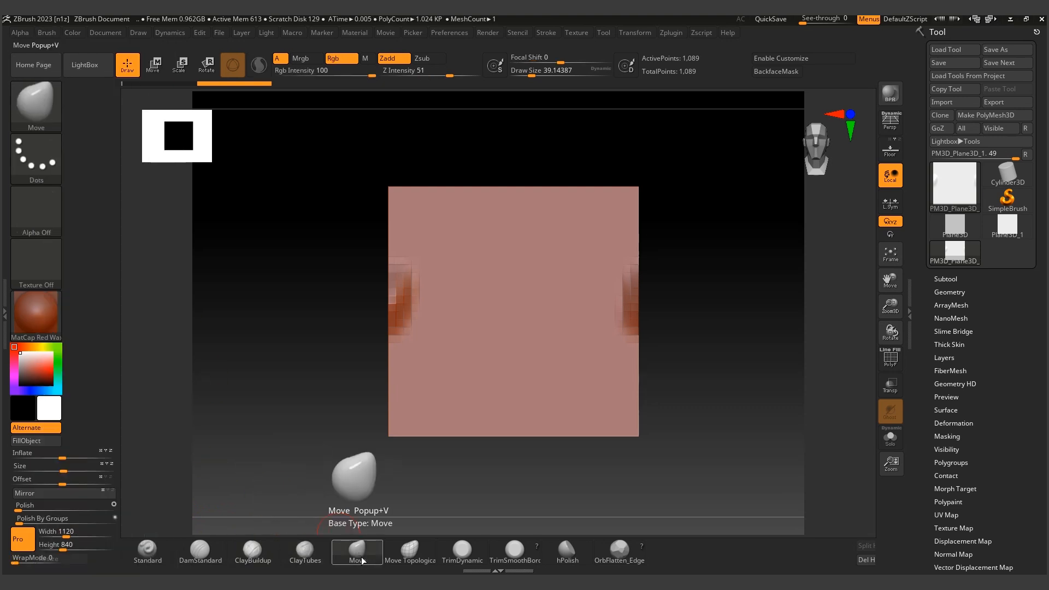
click(53, 32)
click(117, 432)
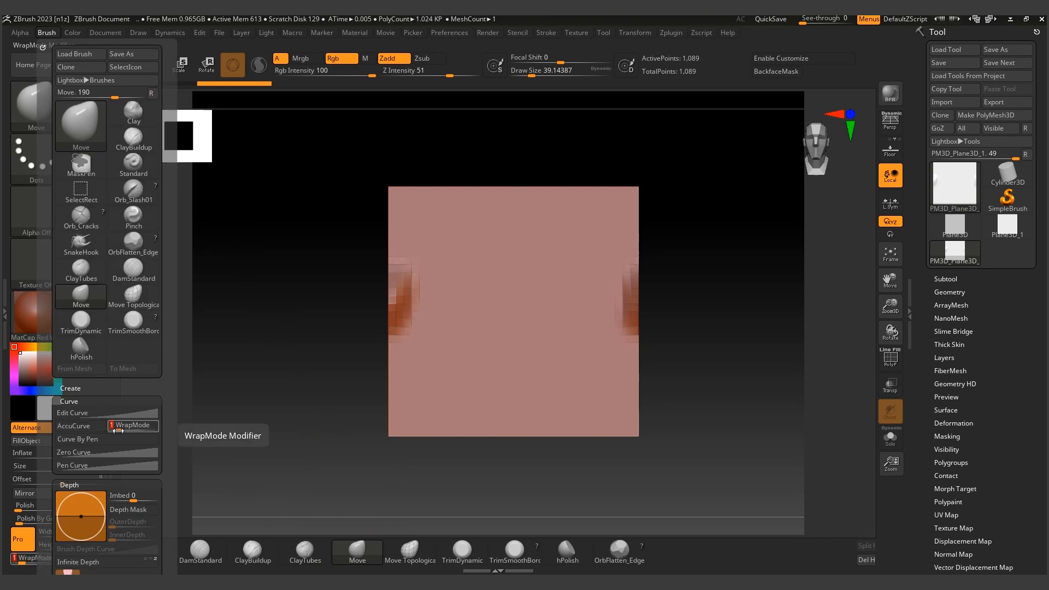
Set WrapMode to 1 for the Move Topological and TrimDynamic brushes.
click(410, 551)
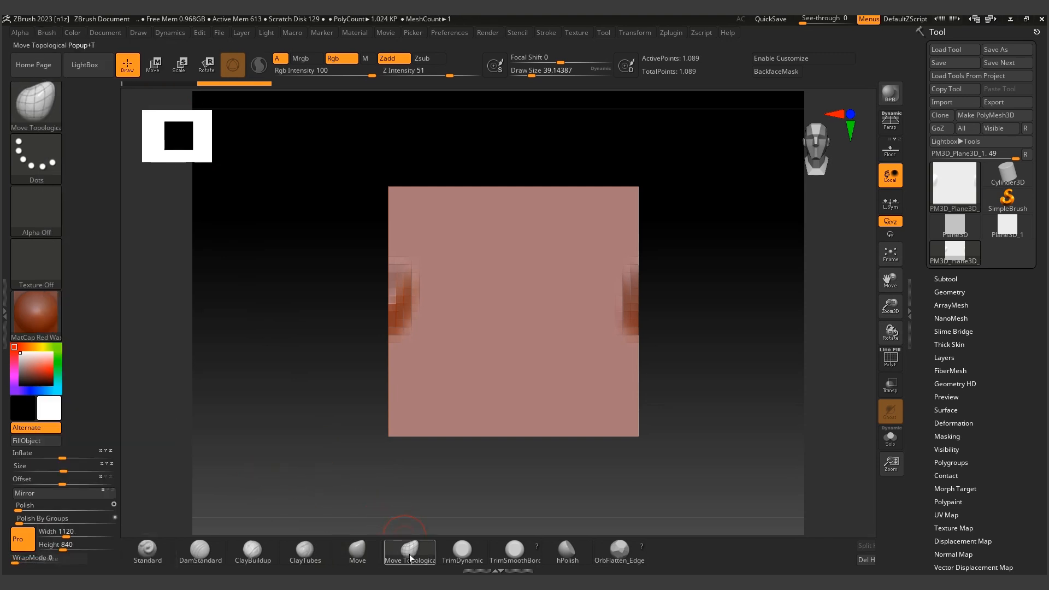
click(51, 33)
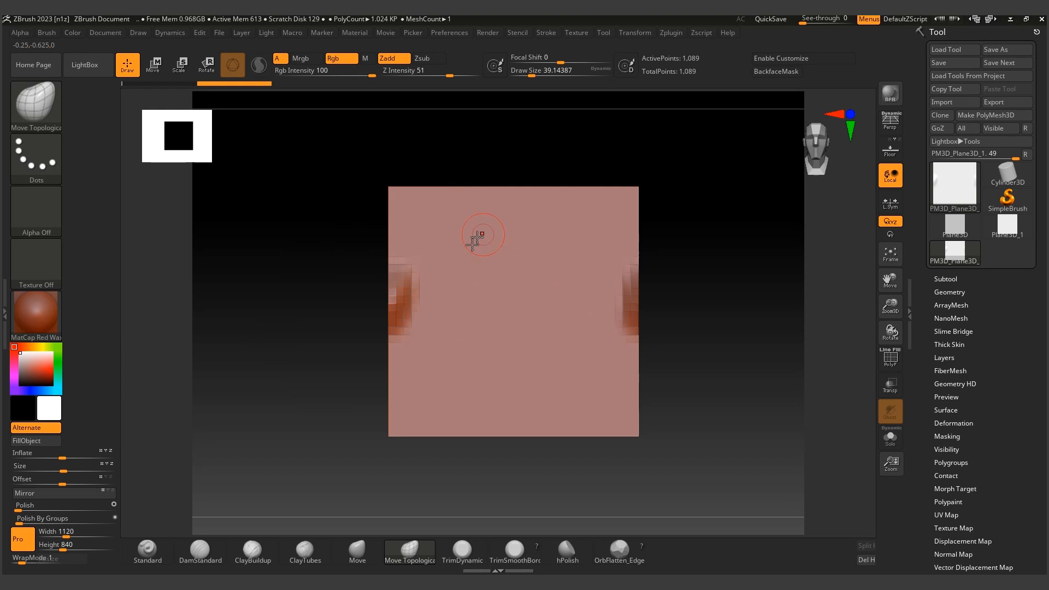
click(463, 549)
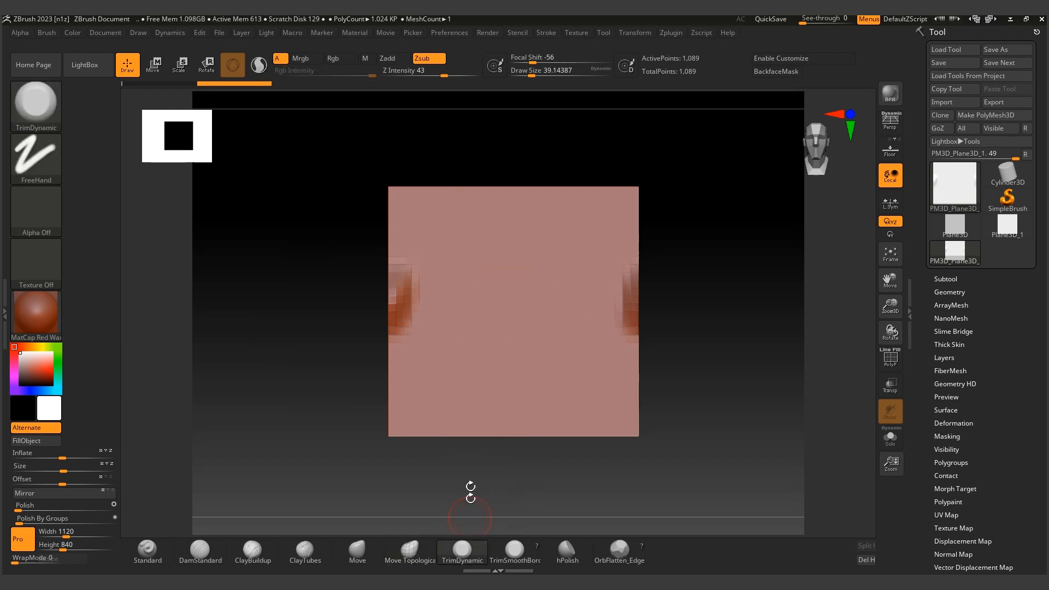
click(46, 32)
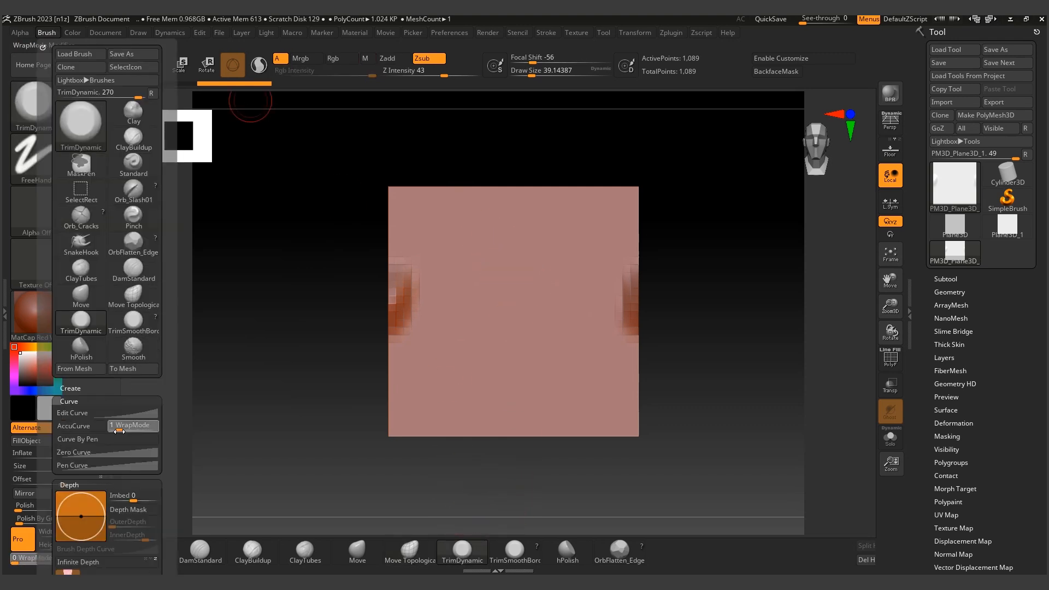
Set WrapMode to 1 for the TrimSmoothBorder and OrbFlatten_Edge brushes.
click(514, 549)
click(47, 33)
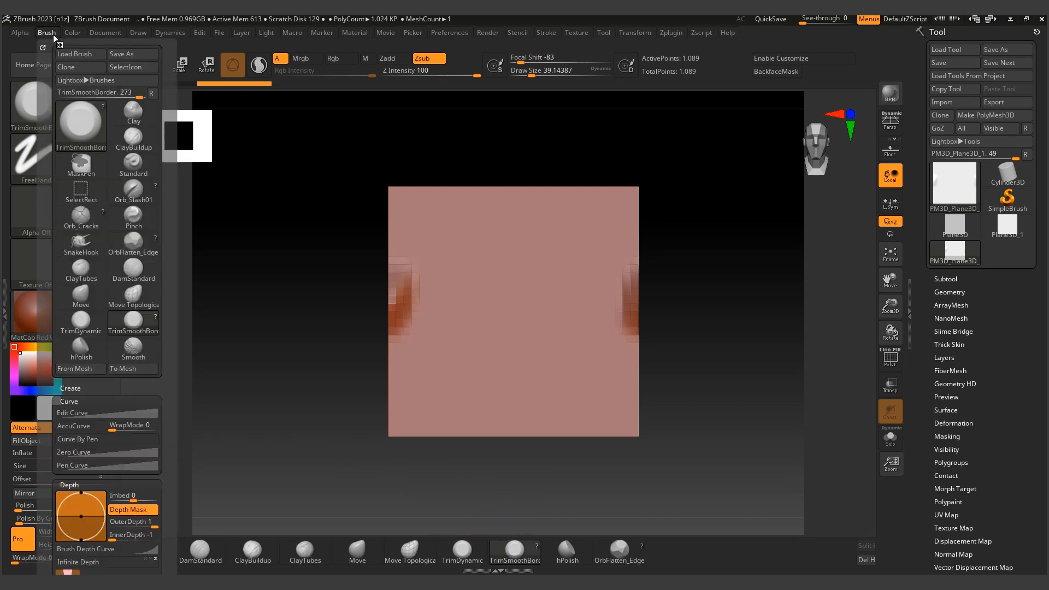
click(116, 432)
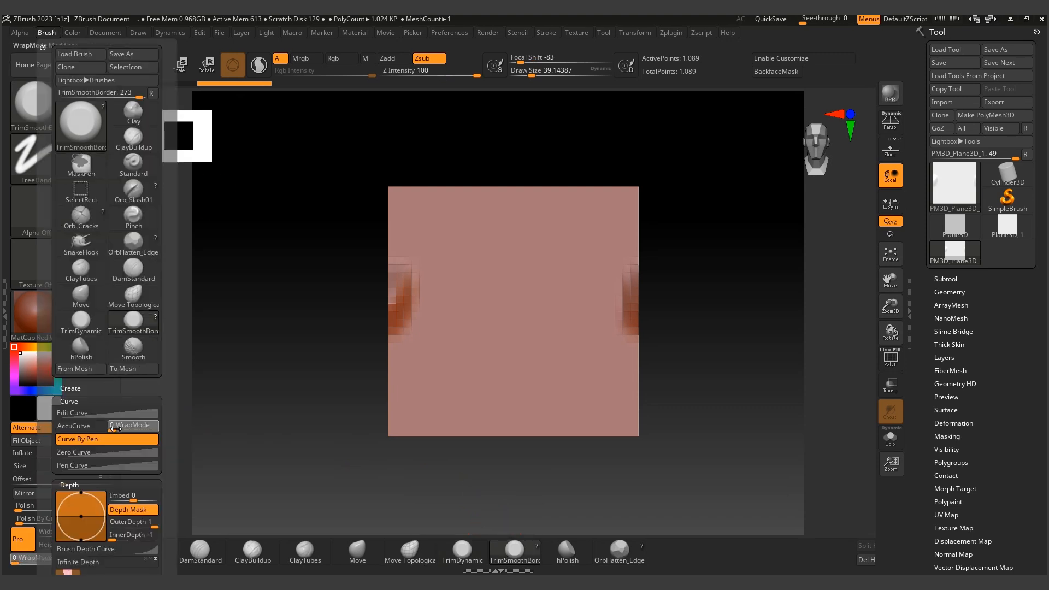
click(557, 555)
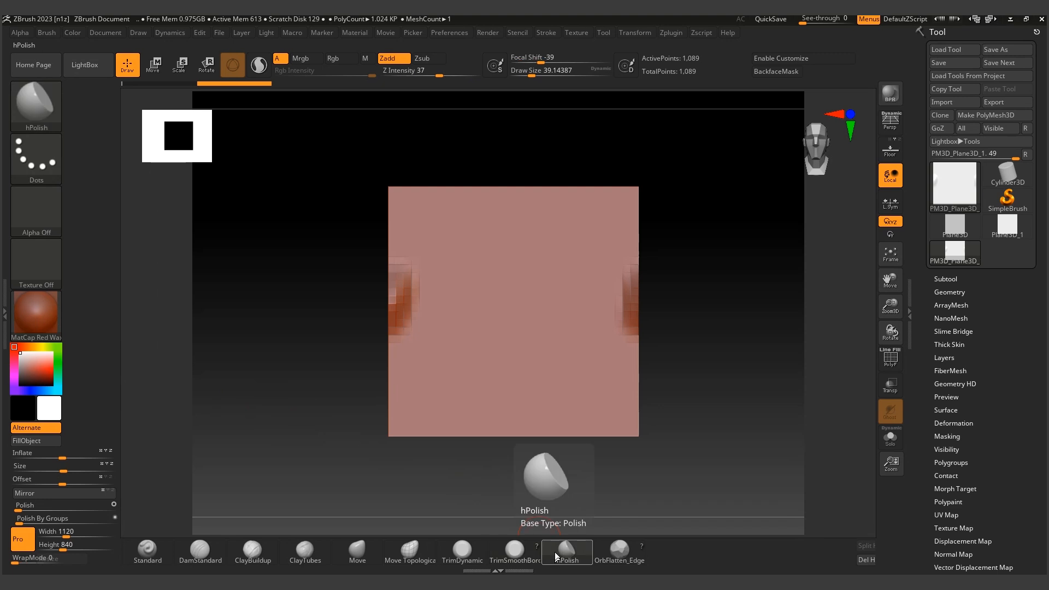
click(612, 553)
click(51, 34)
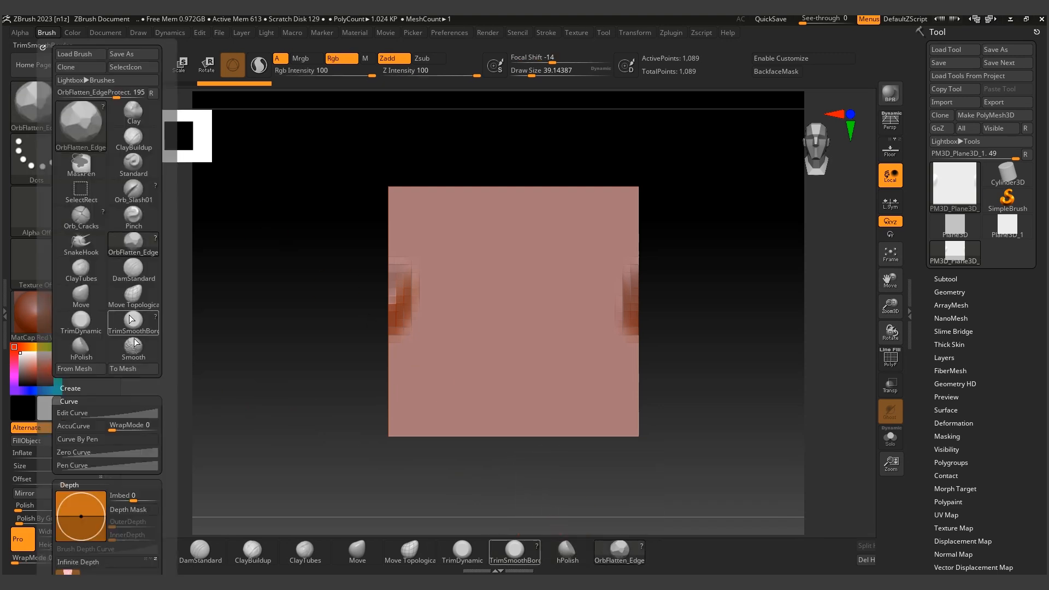
click(116, 426)
Select the ClayBuildup brush and set the draw size to about 49.
key(s)
click(432, 286)
click(258, 552)
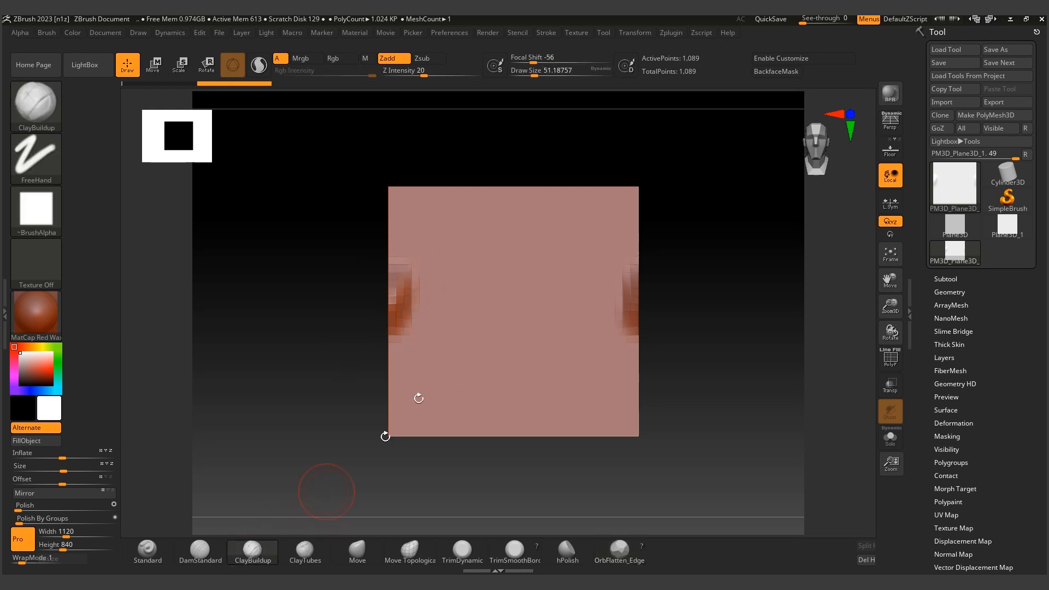
key(s)
click(432, 227)
mouse_move(468, 234)
alt+right_down()
mouse_move(492, 237)
mouse_move(470, 279)
alt+right_up()
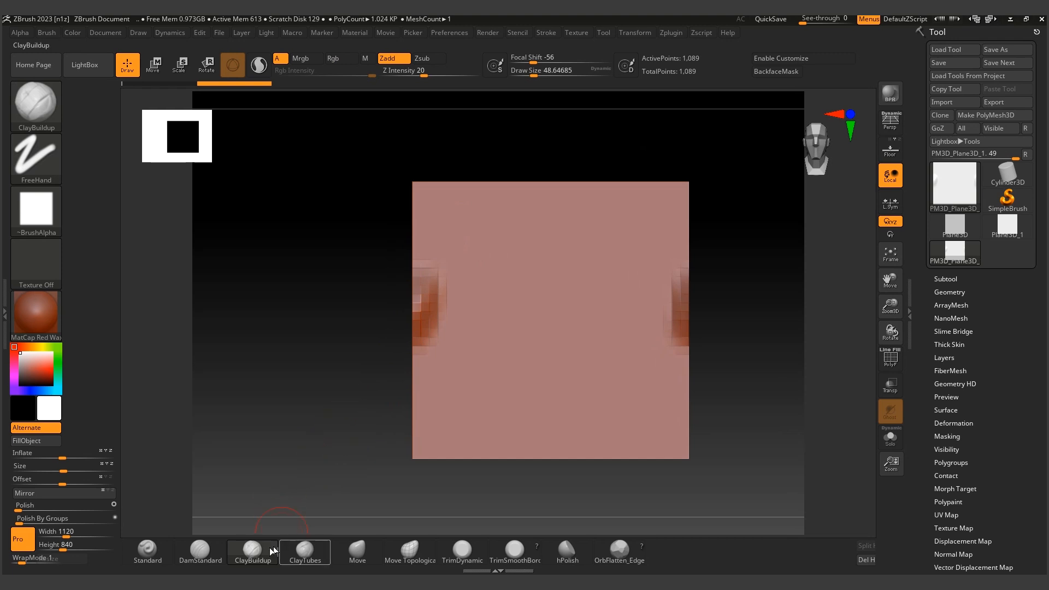
Try a ClayBuildup stroke over the plane's left edge, reduce the draw size to about 33, and undo the stroke.
drag(422, 297, 437, 331)
key([)
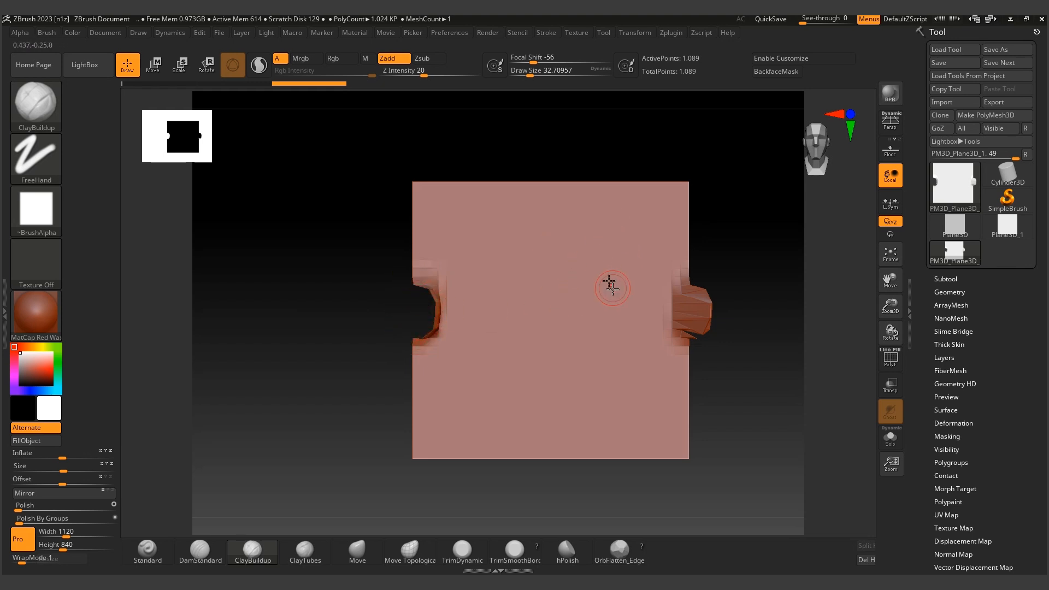
key(ctrl+z)
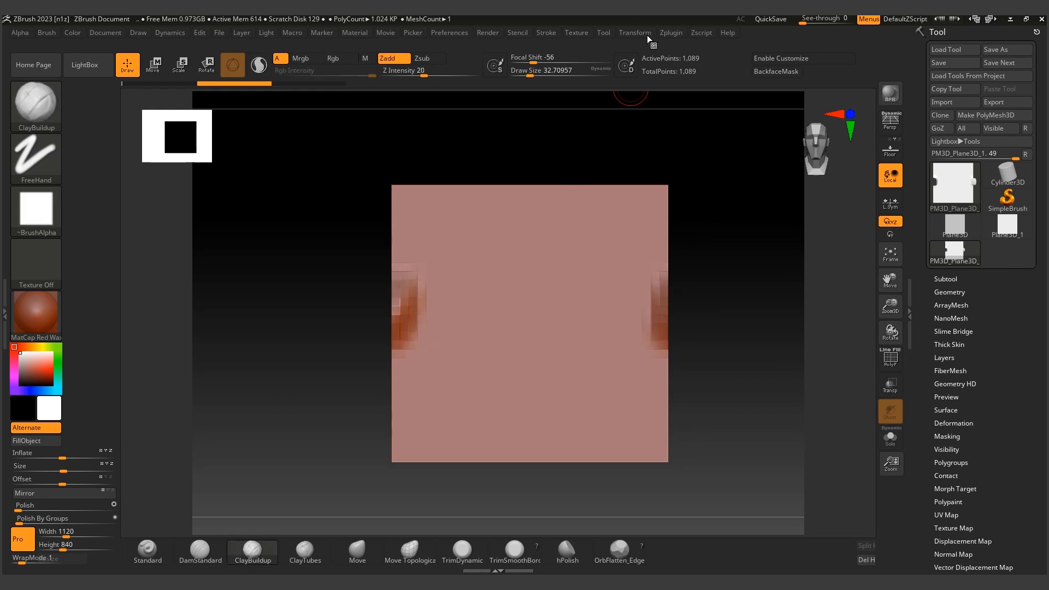
Set the Transform modifiers so that only the Y and Z axes are active.
click(643, 31)
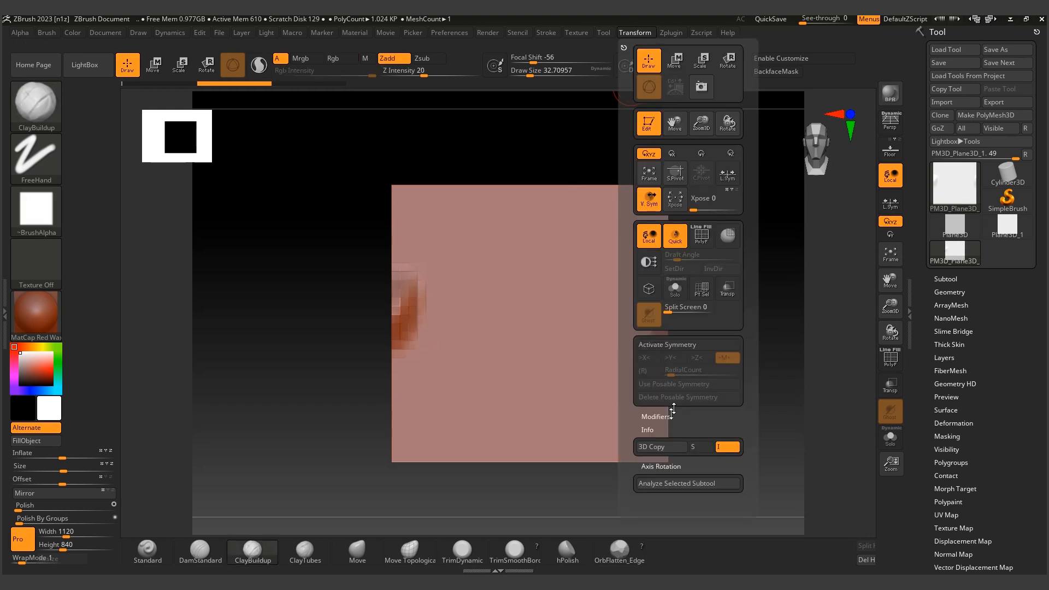
click(656, 416)
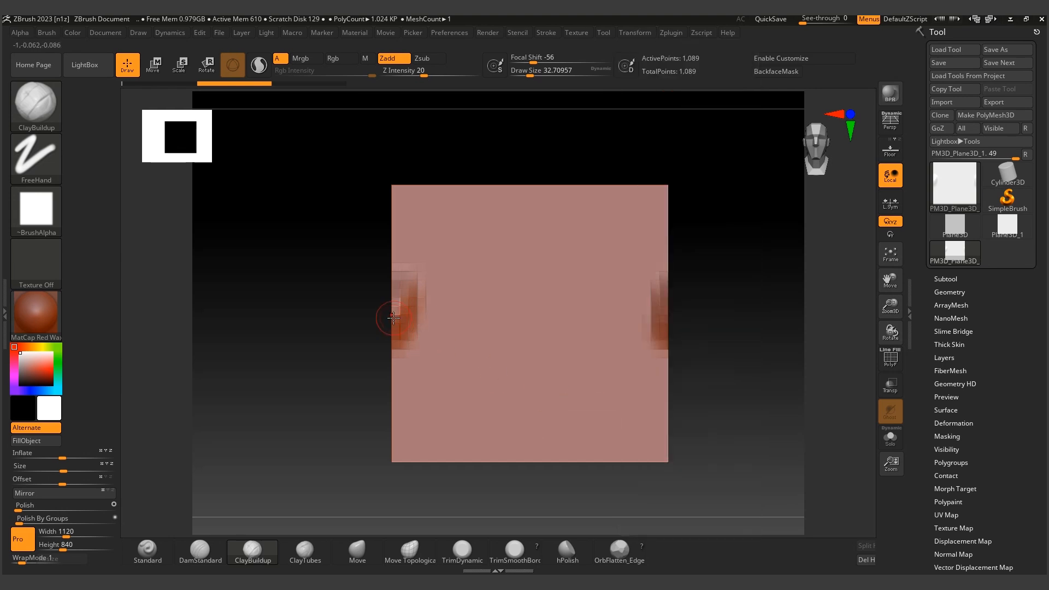
click(635, 35)
click(701, 427)
click(727, 428)
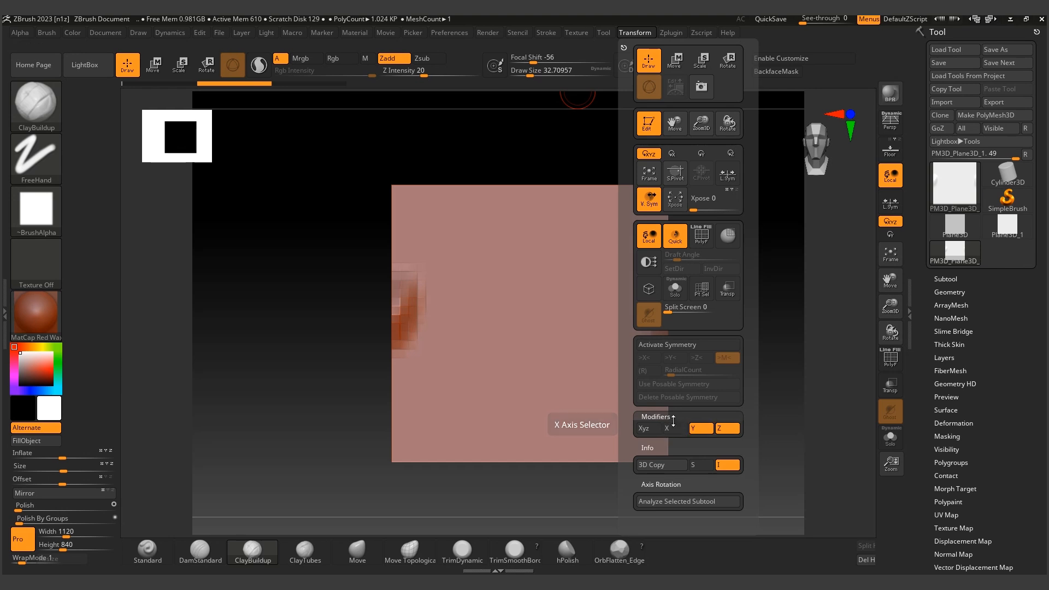
Try a ClayBuildup stroke along the plane's left edge, undo it, and set the draw size to about 27.
mouse_move(392, 303)
mouse_down()
mouse_move(393, 322)
mouse_move(400, 261)
mouse_move(404, 315)
mouse_move(407, 307)
mouse_up()
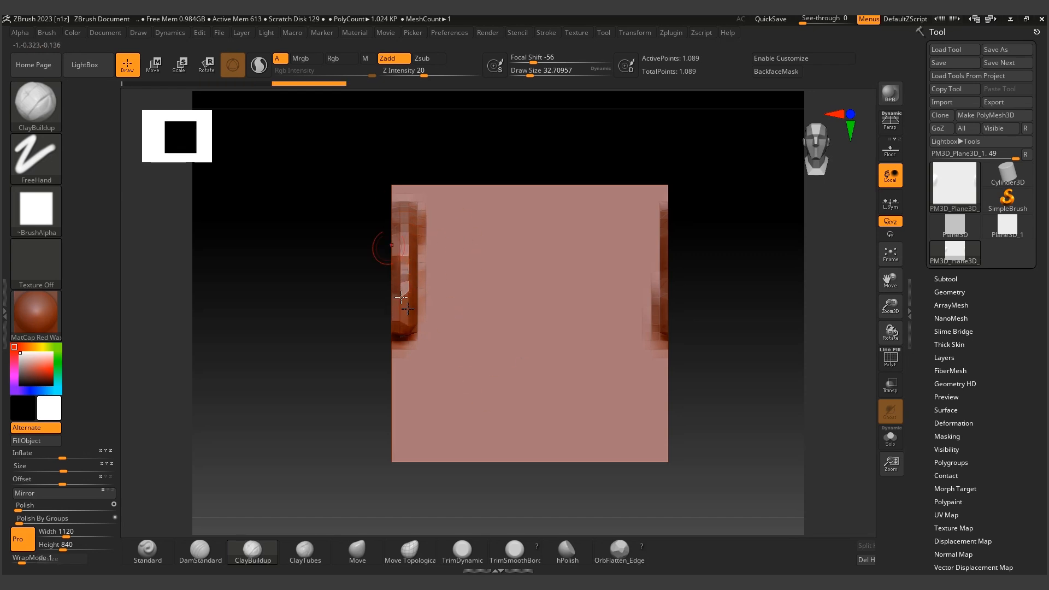
key(ctrl+z)
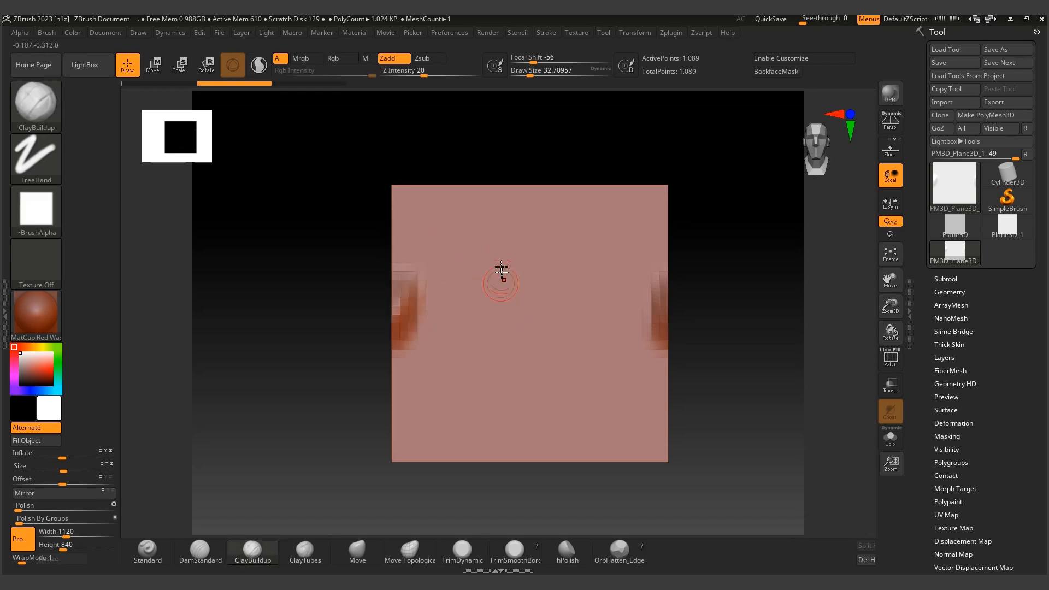
key(b)
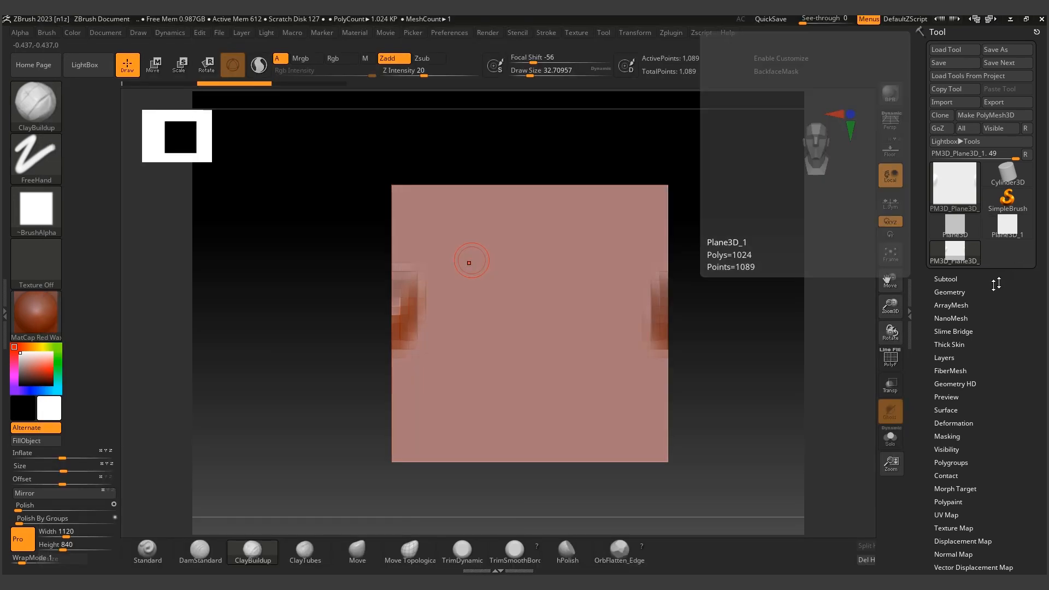
key(s)
drag(545, 315, 540, 316)
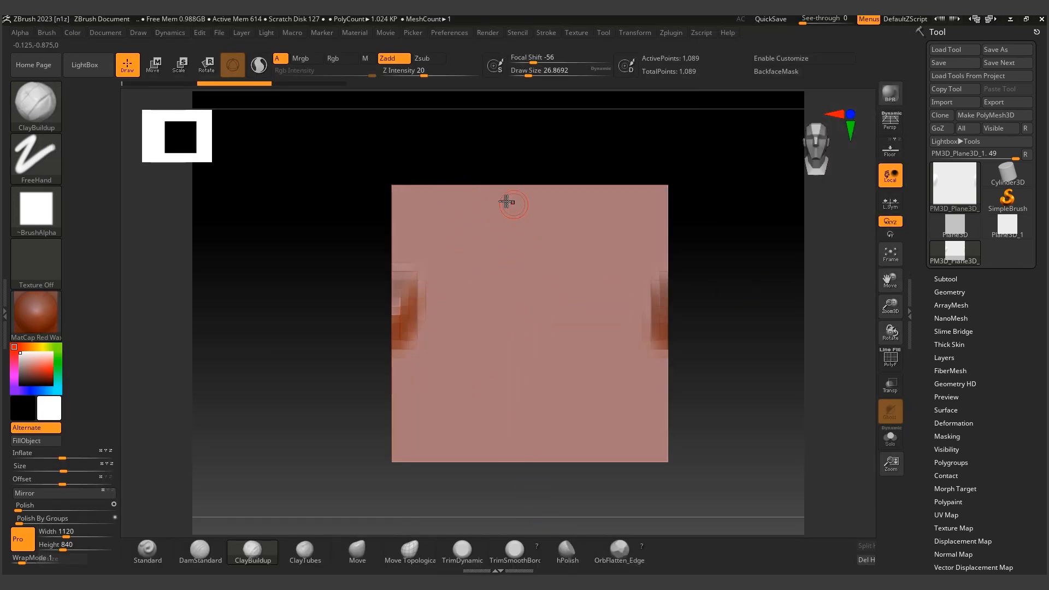
Set the draw size to about 35 and try a ClayBuildup stroke with smoothing on the plane's left edge.
click(669, 34)
mouse_move(638, 32)
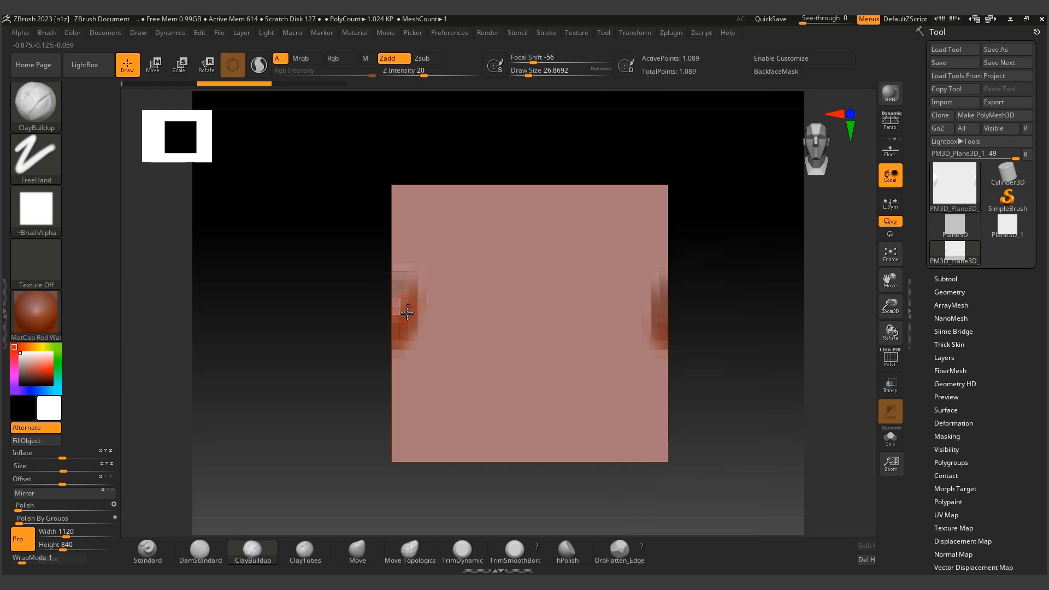
alt+right_drag(417, 288, 409, 287)
key(s)
drag(435, 268, 439, 268)
drag(403, 314, 387, 322)
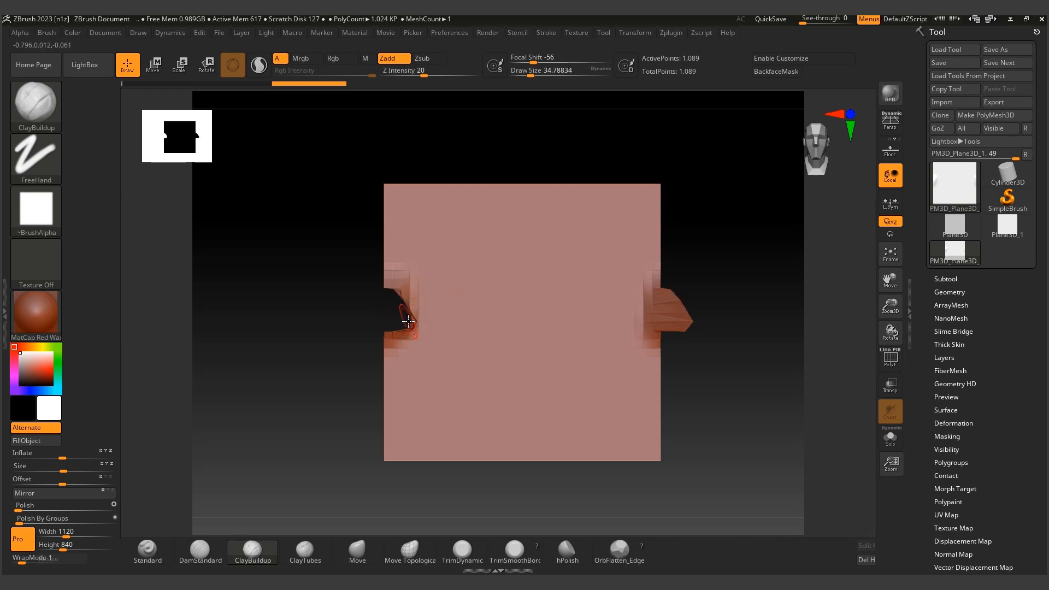
shift+drag(407, 320, 407, 314)
Set the draw size to about 27 and undo all sculpted strokes back to the blank plane.
key(s)
drag(420, 261, 416, 261)
alt+right_drag(438, 254, 449, 241)
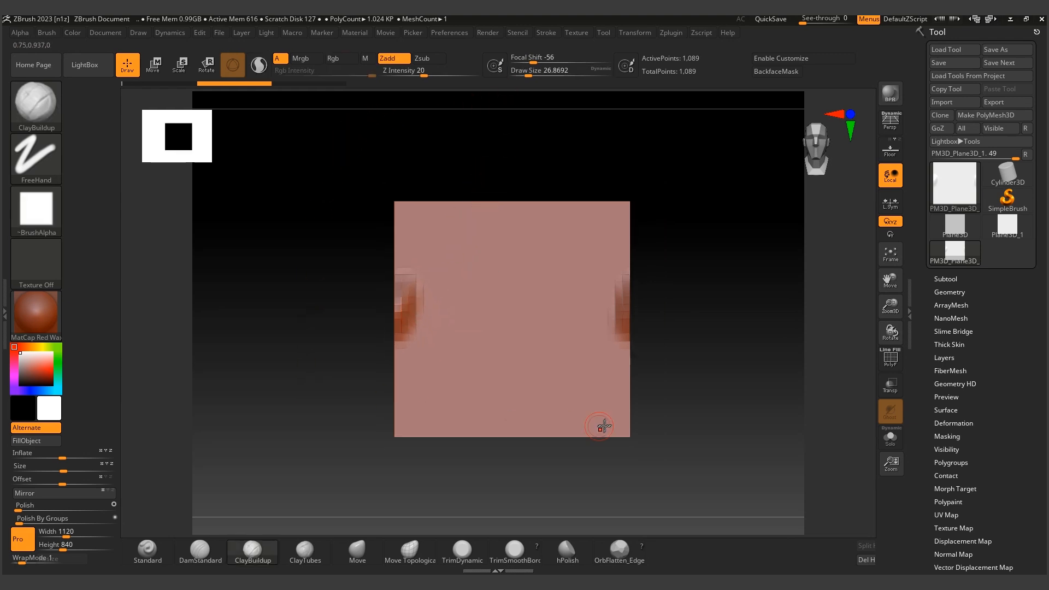
key(ctrl+z)
key(ctrl+z)
key(ctrl+z)
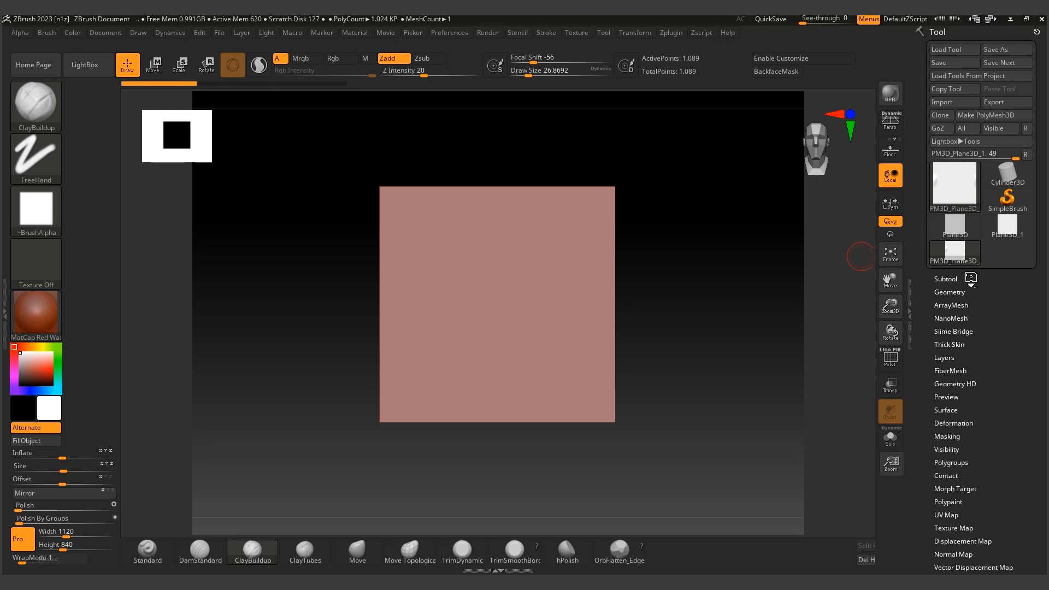
Duplicate the plane subtool nine times.
click(973, 278)
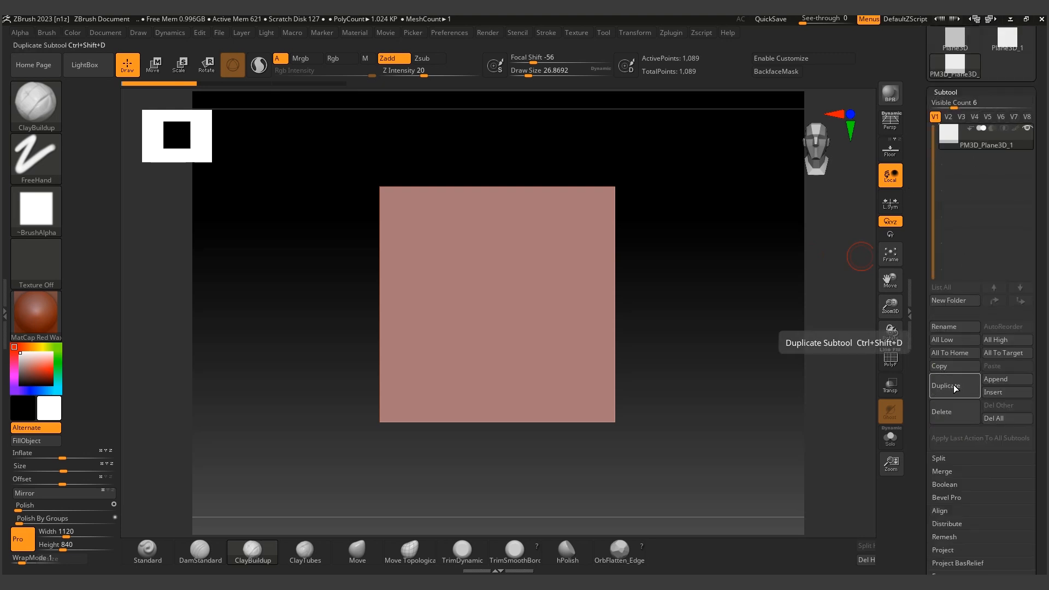
alt+right_drag(513, 234, 495, 218)
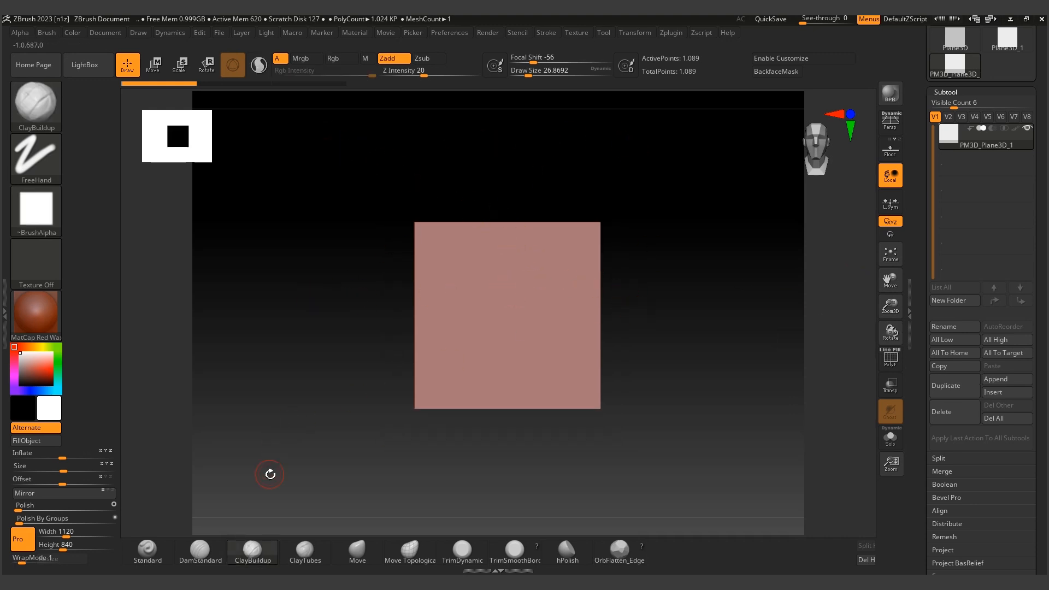
alt+right_drag(602, 322, 595, 307)
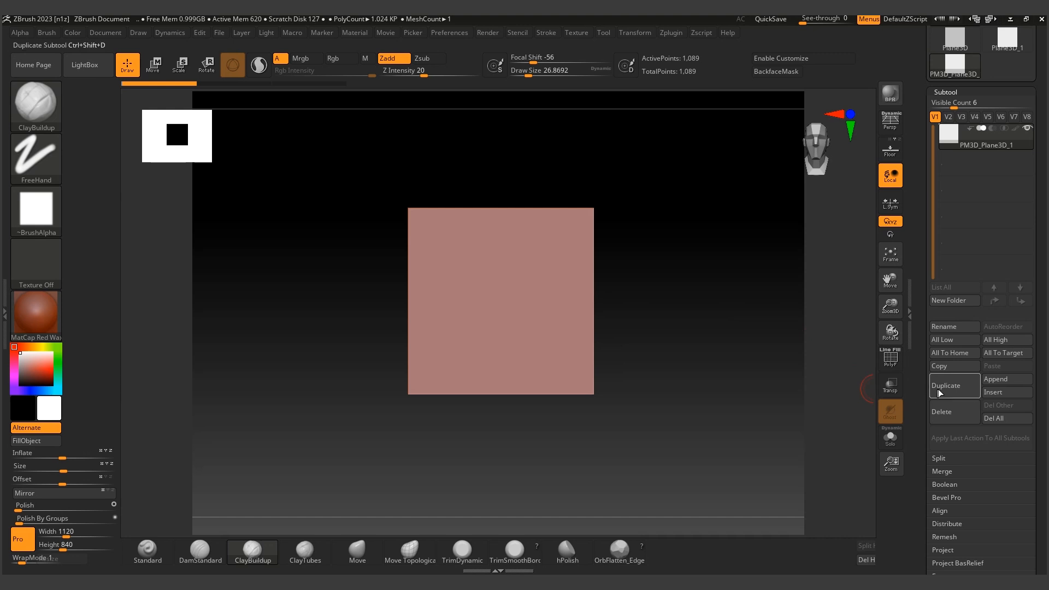
click(952, 386)
click(952, 387)
click(952, 386)
click(952, 386)
click(954, 387)
click(954, 387)
click(954, 387)
click(953, 387)
click(954, 387)
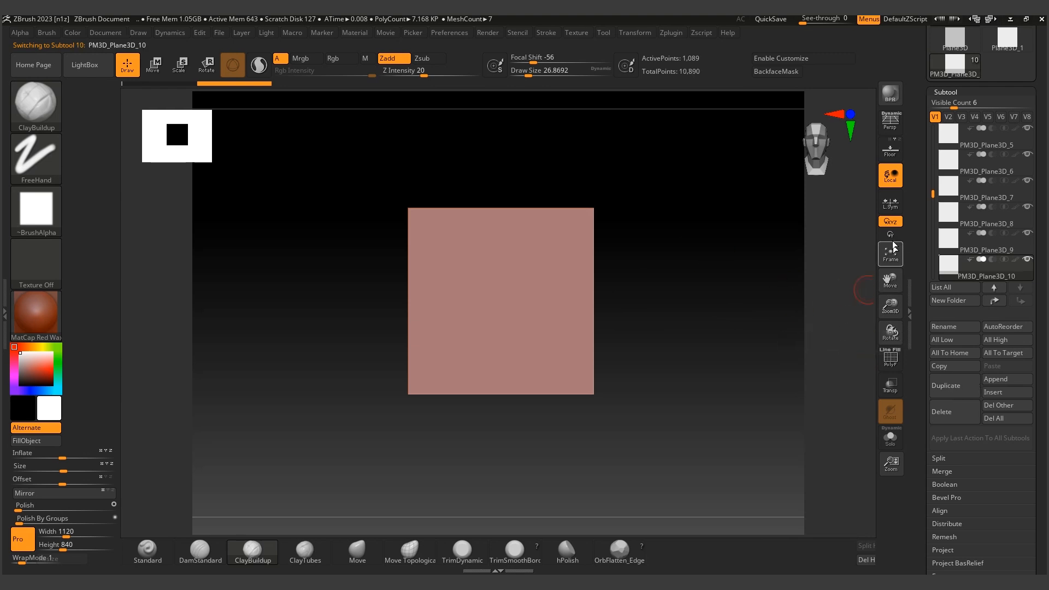
Select the first plane in the subtool list and activate the Move gizmo, keeping the planes in front view.
drag(924, 199, 931, 127)
click(947, 140)
alt+right_drag(489, 327, 513, 363)
key(w)
drag(546, 331, 540, 327)
alt+right_drag(540, 327, 548, 341)
ctrl+right_drag(579, 295, 583, 292)
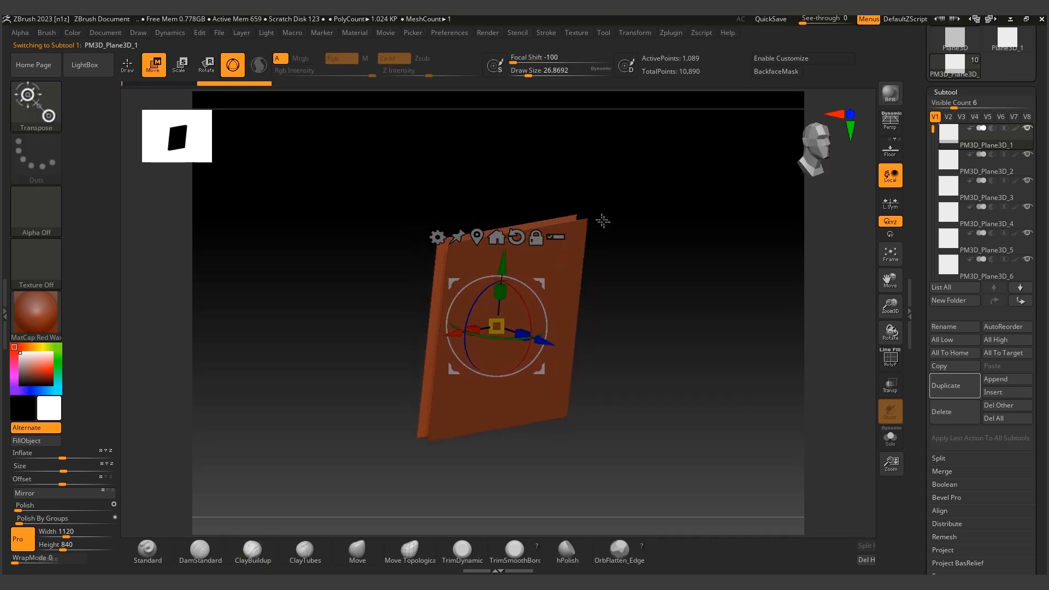
alt+right_drag(602, 222, 612, 243)
right_drag(613, 244, 618, 240)
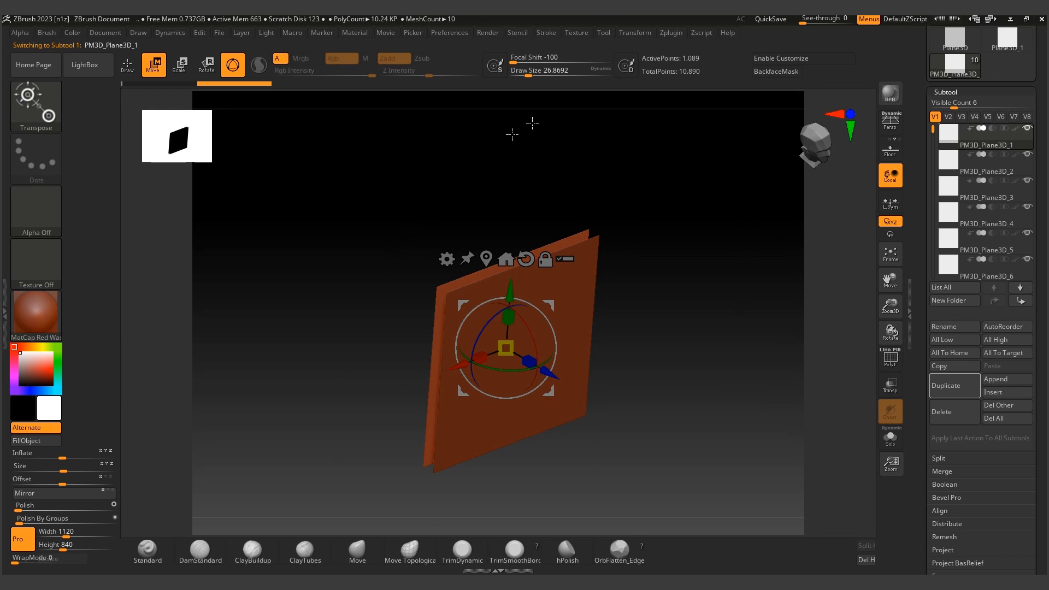
shift+right_drag(682, 238, 651, 241)
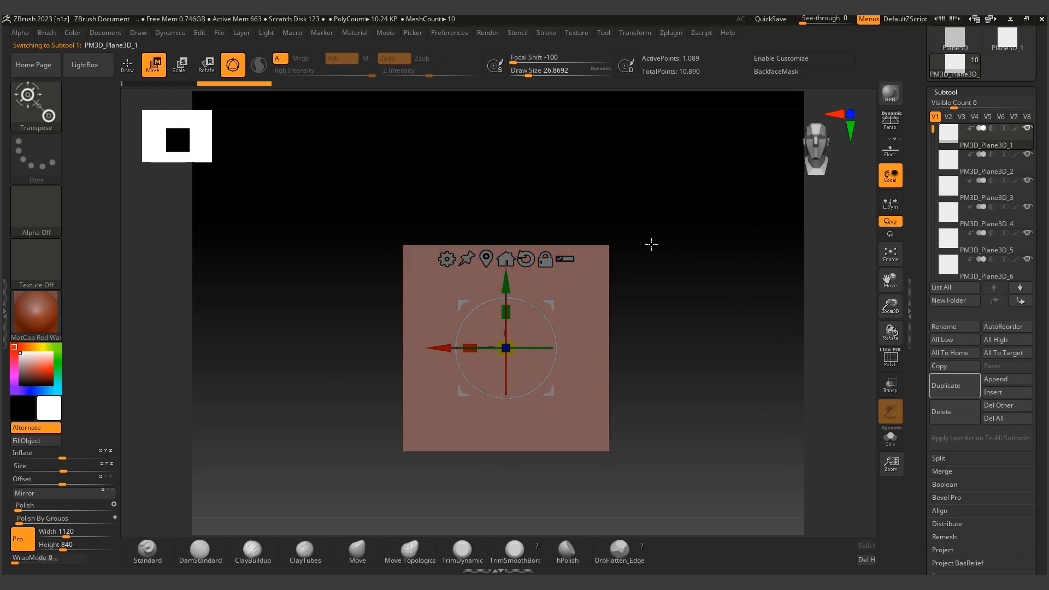
Rename the first plane subtool as LOW.
click(949, 326)
key(Escape)
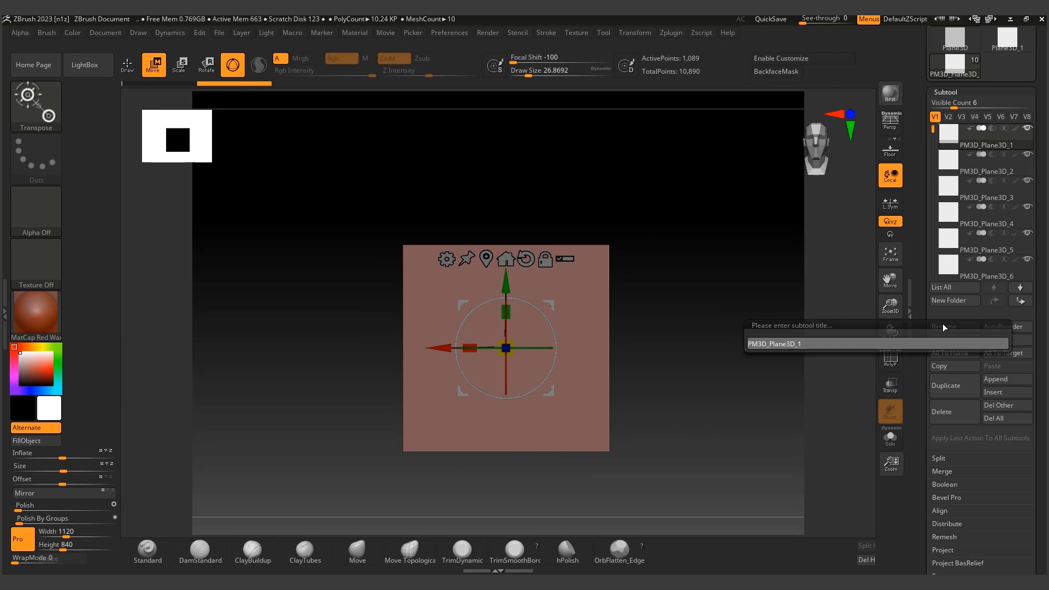
double_click(815, 345)
text(L)
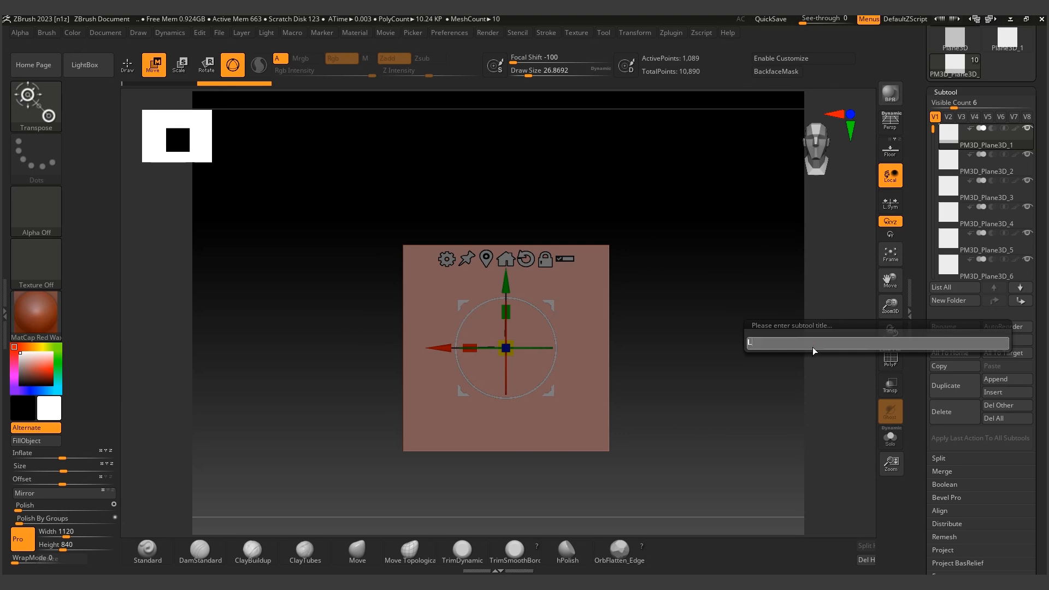
text(OW)
key(Return)
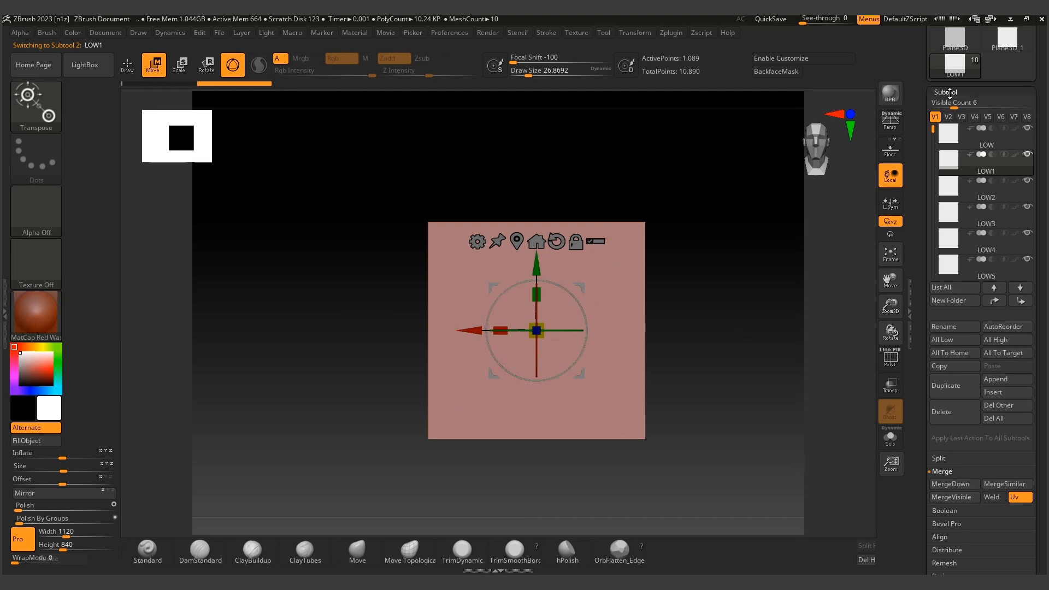
Offset plane LOW1 one tile to the left along X and plane LOW2 by 100 to the right, using Deformation.
click(949, 92)
scroll(966, 184, down, 3)
click(961, 197)
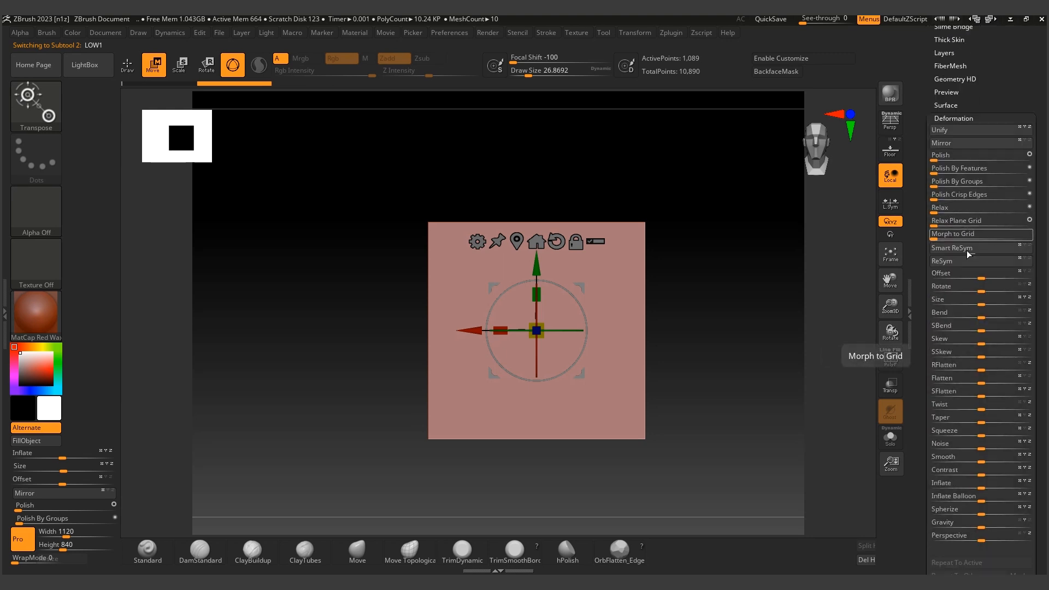
drag(993, 272, 932, 280)
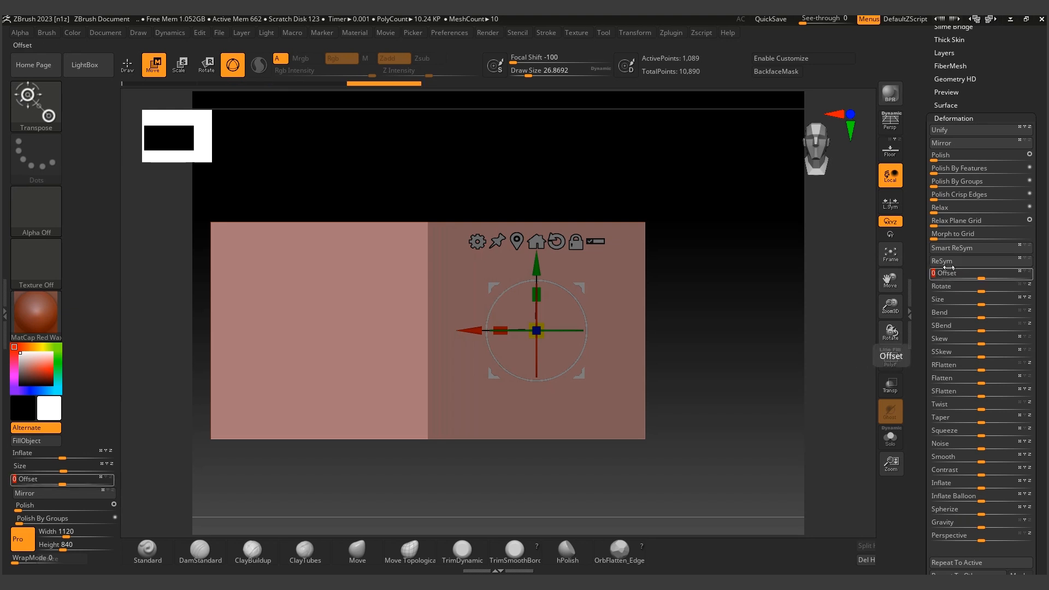
alt+right_drag(352, 251, 363, 254)
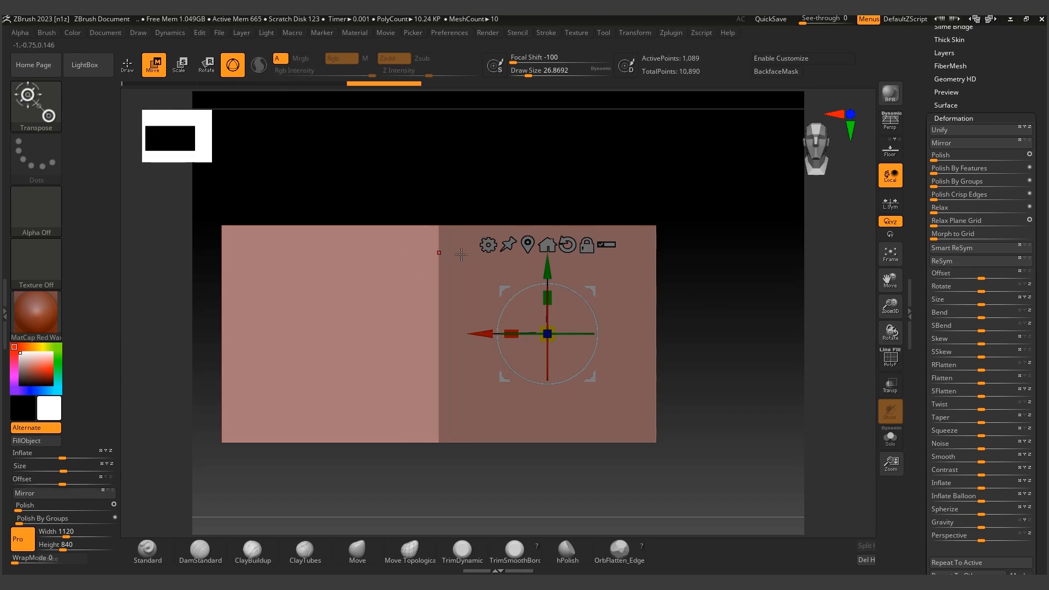
drag(943, 106, 944, 173)
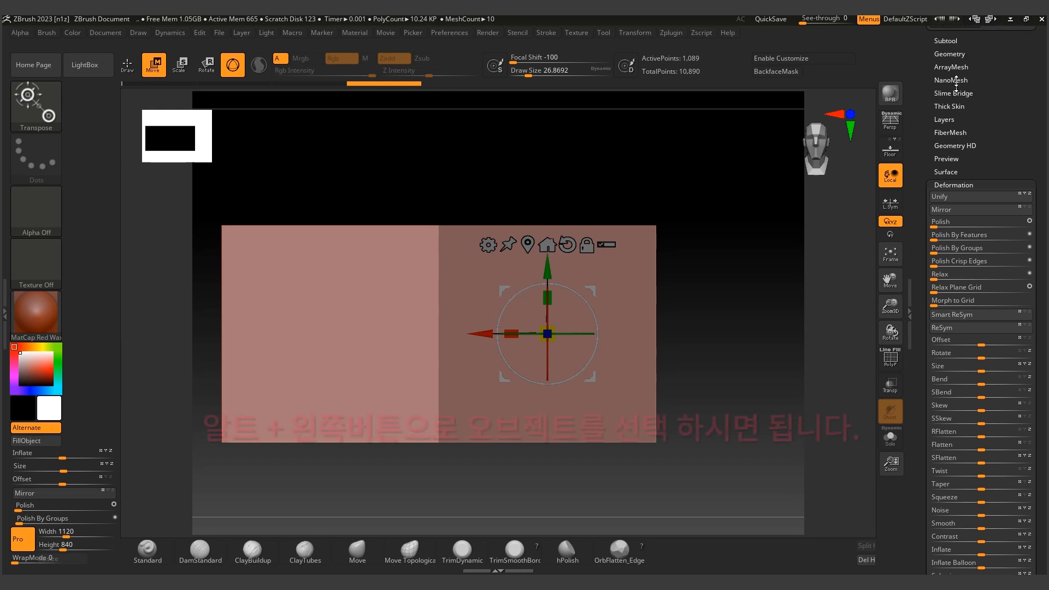
alt+click(641, 276)
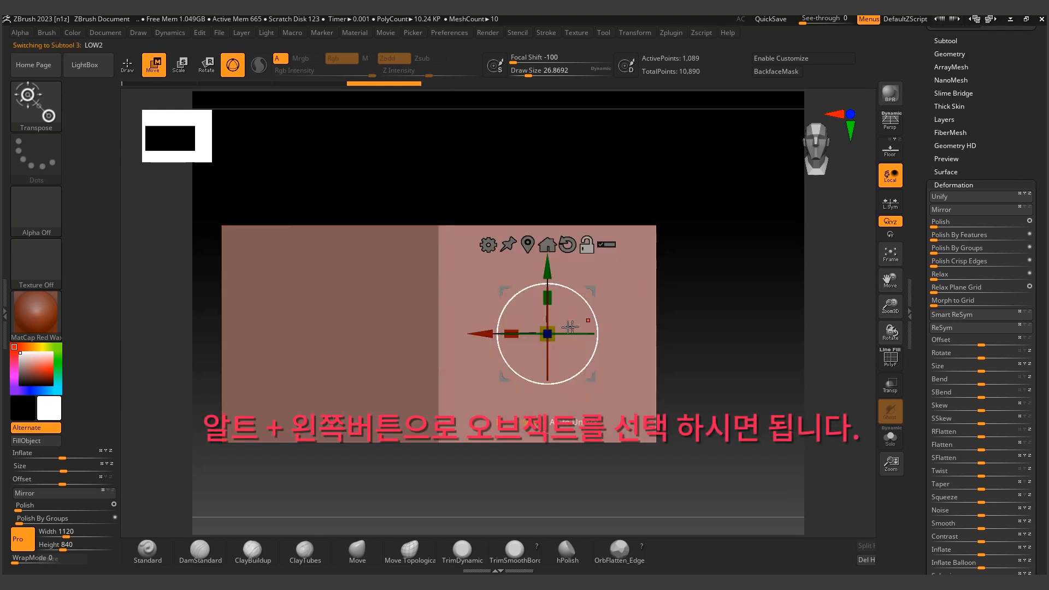
drag(960, 342, 1032, 347)
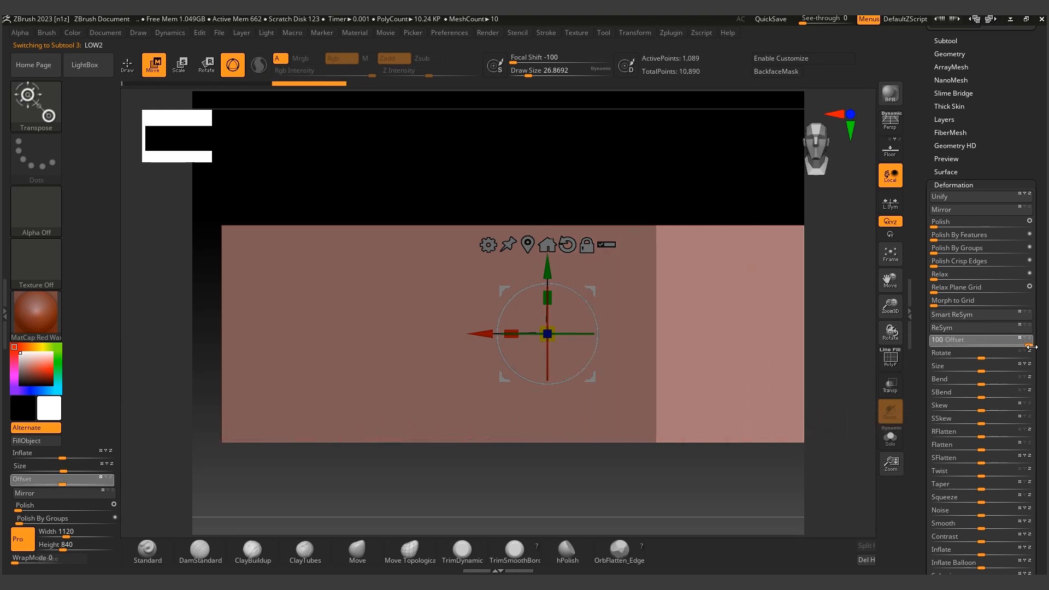
Offset plane LOW3 to the upper-left corner and plane LOW4 to the lower-right corner around the central tile.
alt+click(480, 412)
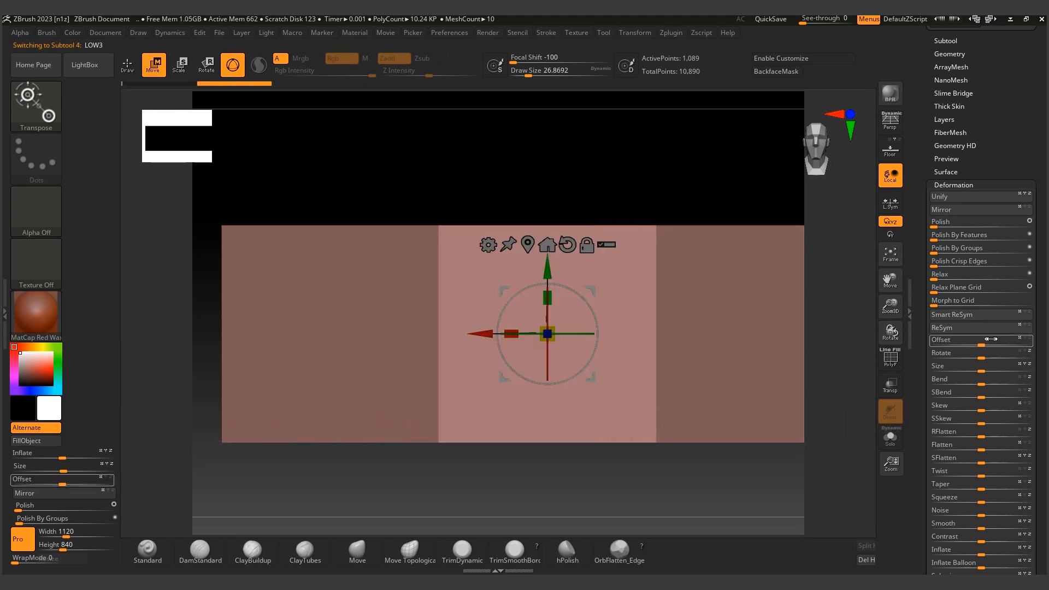
drag(1006, 341, 990, 350)
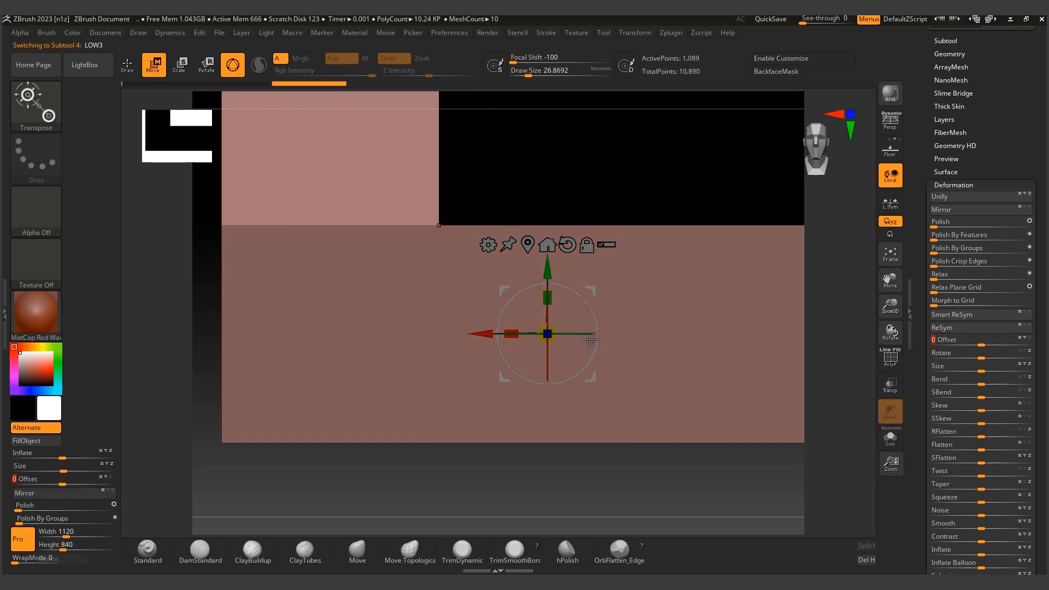
alt+click(583, 402)
drag(1021, 342, 1038, 347)
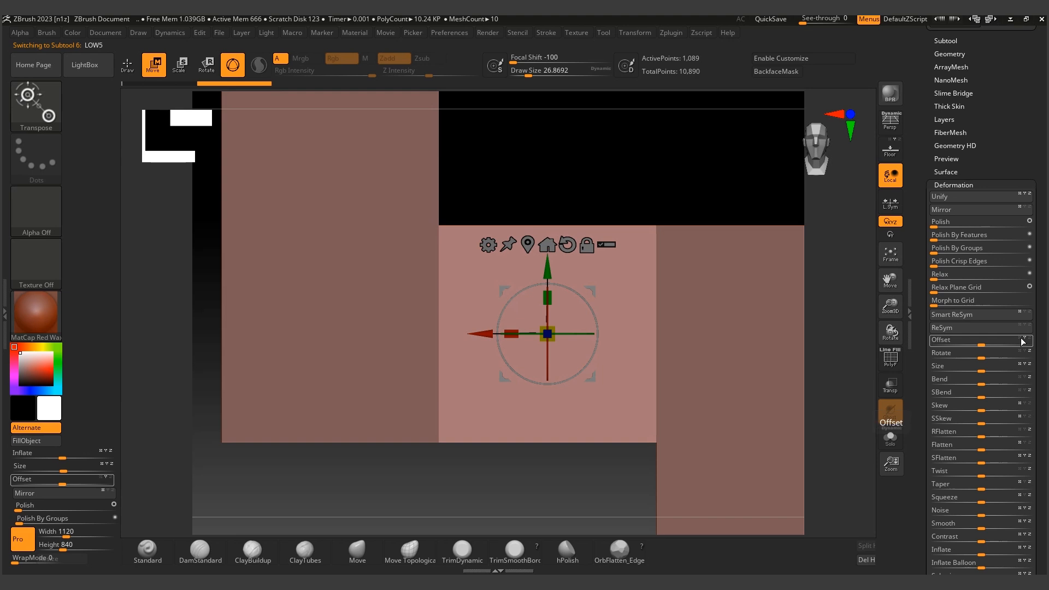
Offset plane LOW5 one tile above the central plane and plane LOW6 one tile below it along Y.
drag(979, 343, 981, 343)
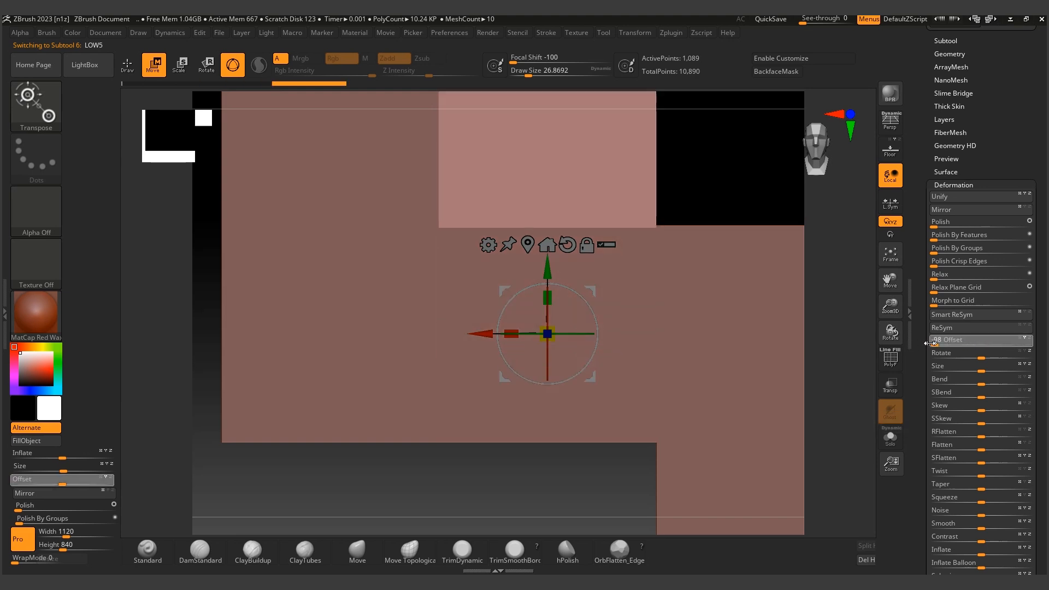
key(Down)
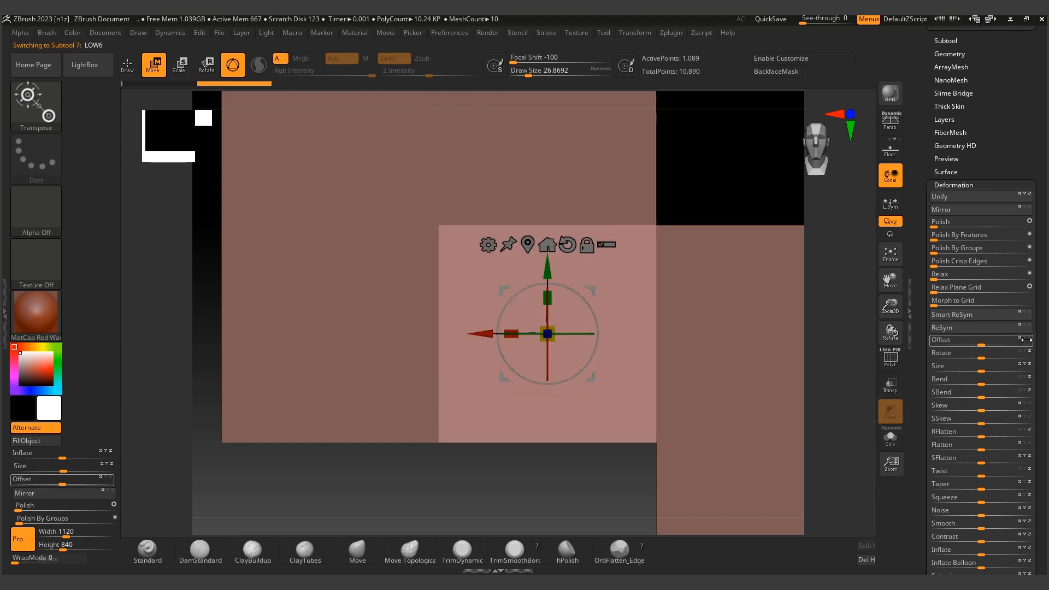
drag(984, 346, 1042, 348)
Offset plane LOW7 one tile to the right along X and by -100 along Y into the upper-right corner.
key(Down)
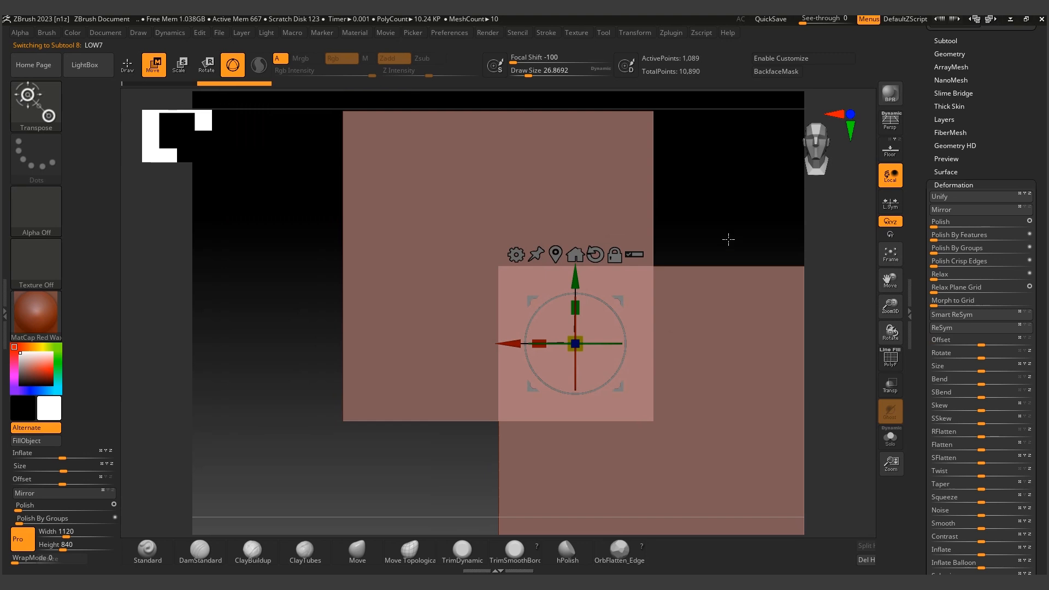
drag(984, 345, 1027, 341)
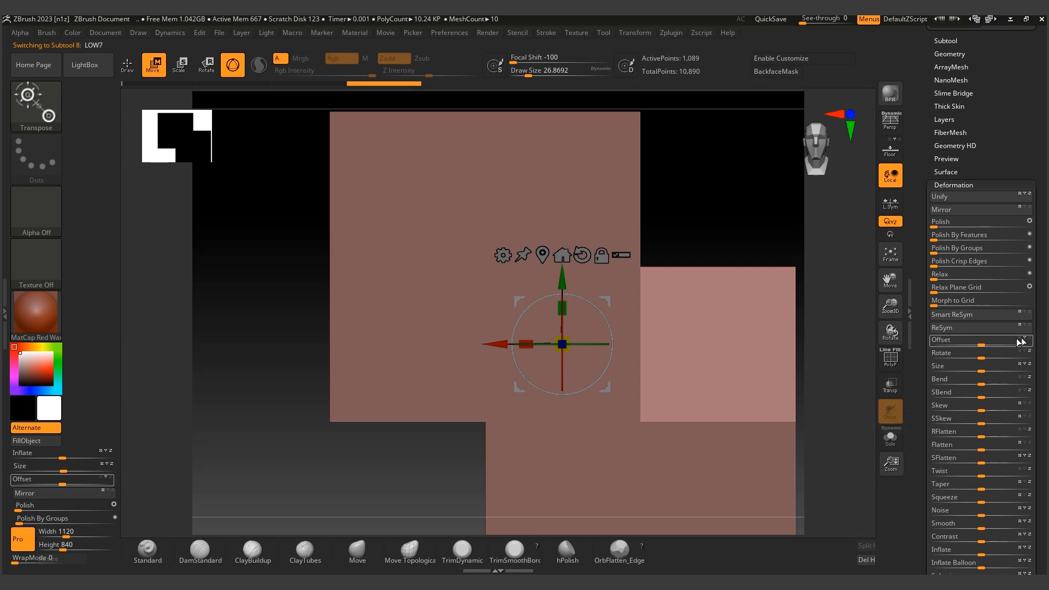
drag(983, 343, 1000, 343)
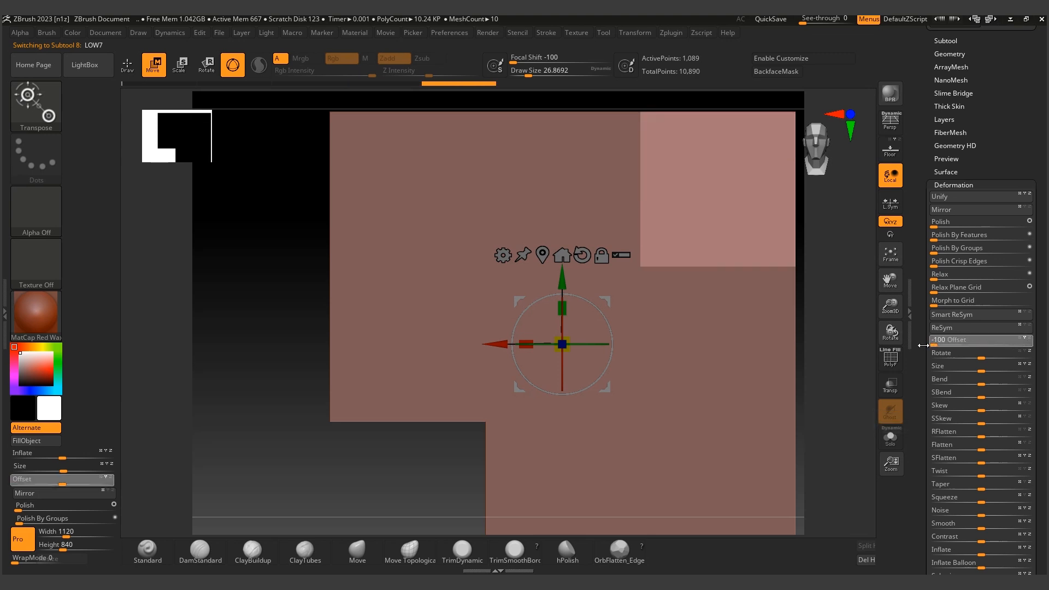
Offset plane LOW8 by -100 along X and 100 along Y into the lower-left corner.
alt+click(521, 403)
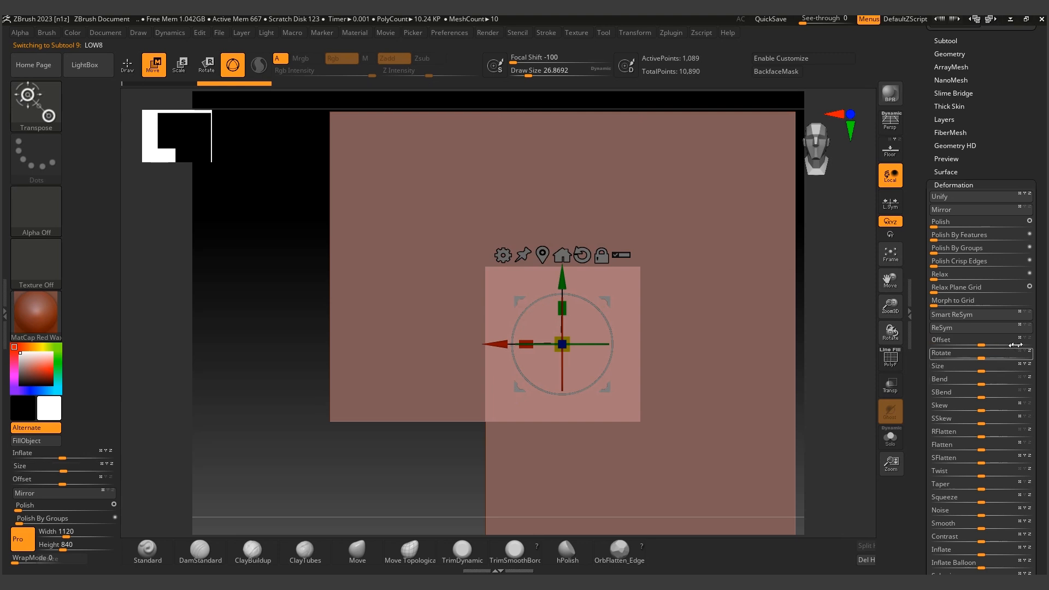
drag(983, 343, 918, 343)
drag(983, 344, 911, 343)
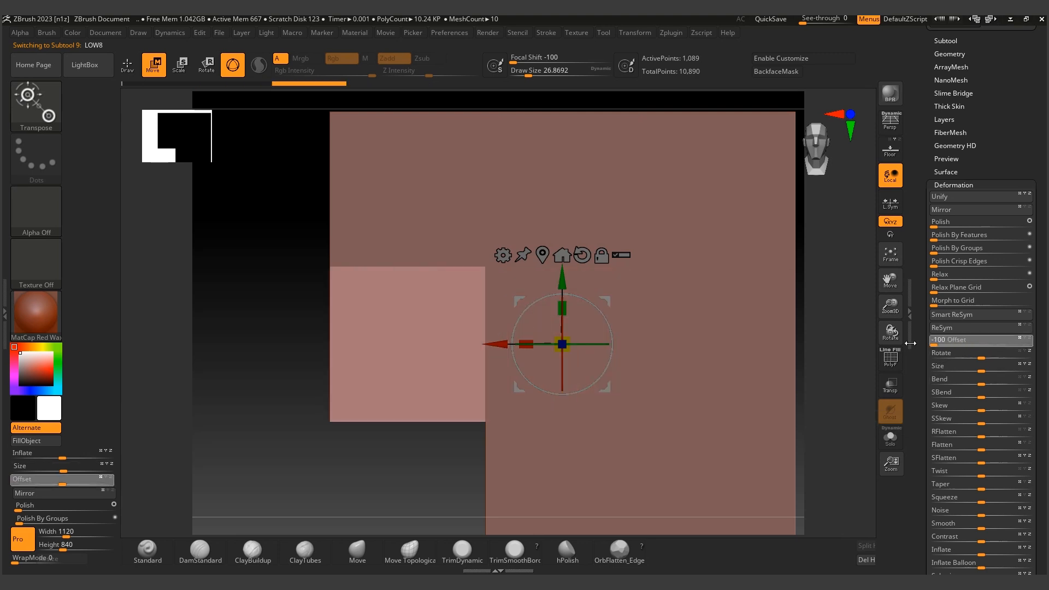
drag(967, 343, 1030, 344)
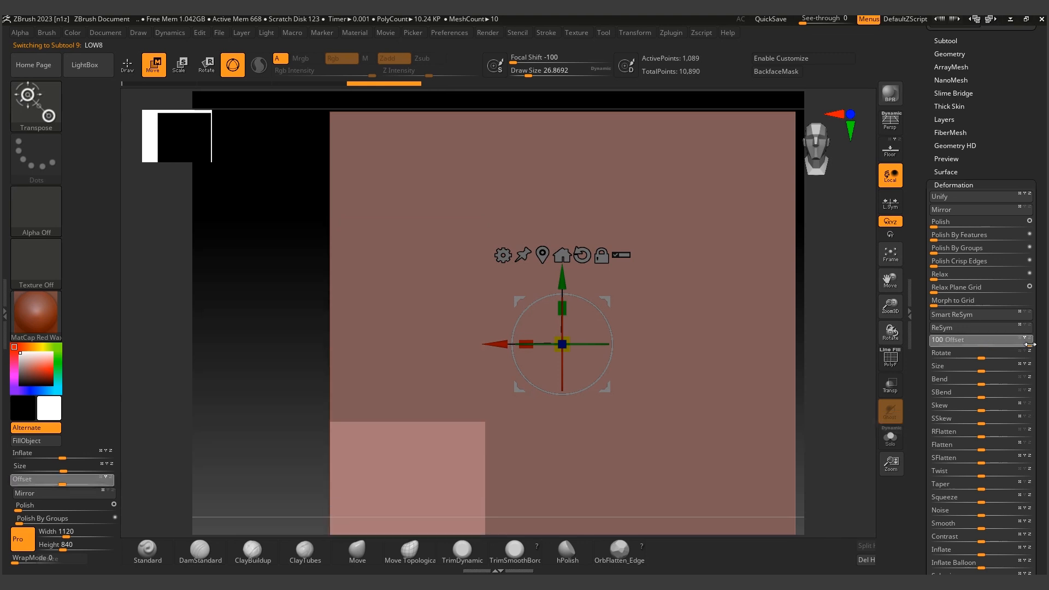
Check the three-by-three tile arrangement by selecting the middle-right plane and the remaining center plane.
alt+right_drag(703, 335, 719, 302)
right_click(721, 298)
alt+right_drag(687, 228, 657, 235)
alt+click(588, 312)
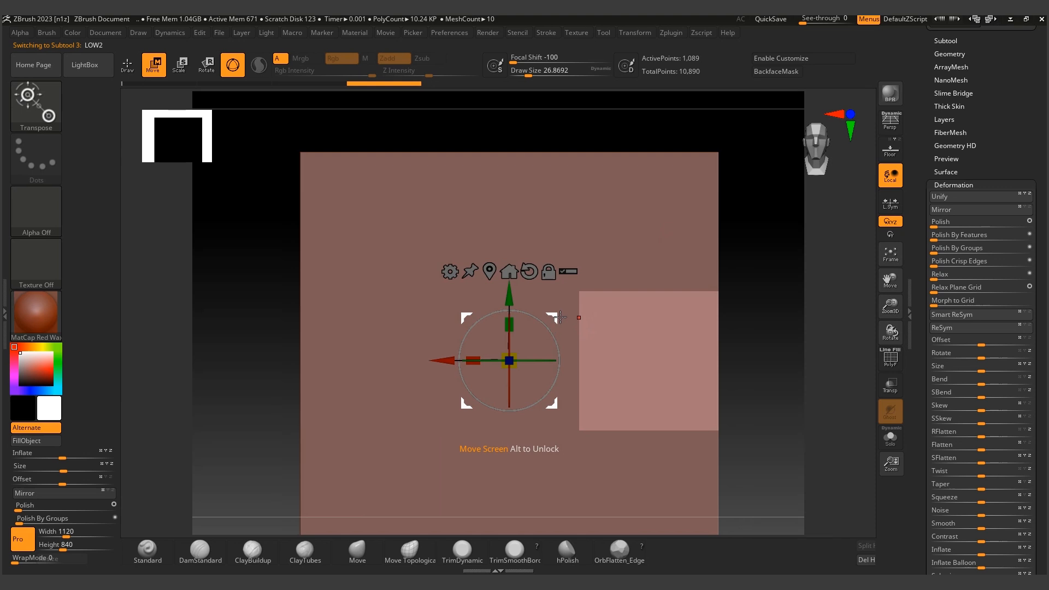
alt+click(562, 304)
alt+right_drag(650, 340, 652, 274)
Merge subtool LOW2 down repeatedly with all the planes beneath it, LOW3 through LOW9.
click(946, 41)
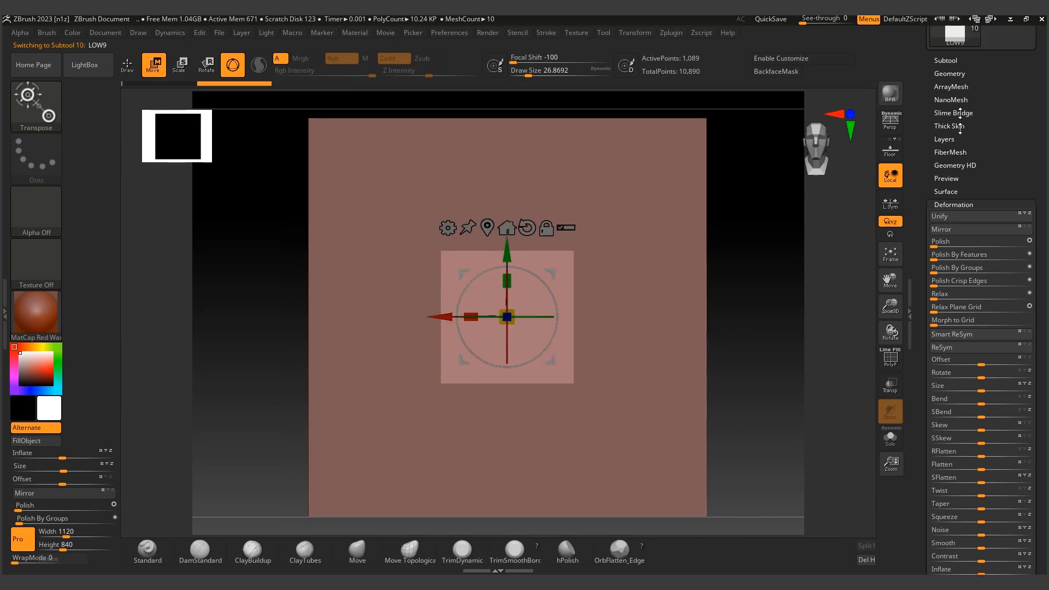
drag(935, 167, 938, 115)
click(943, 139)
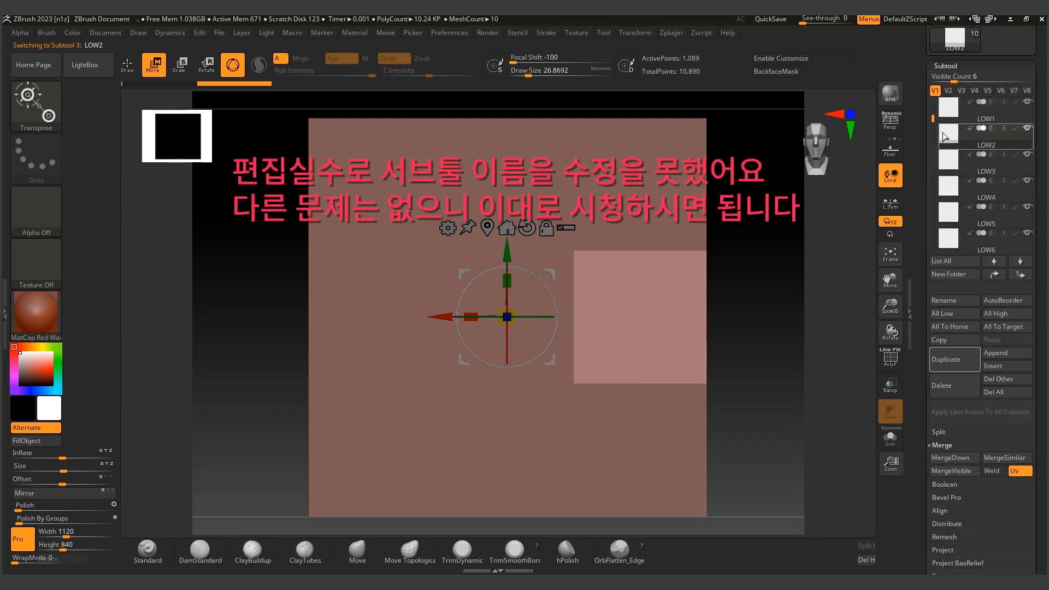
click(950, 458)
click(950, 457)
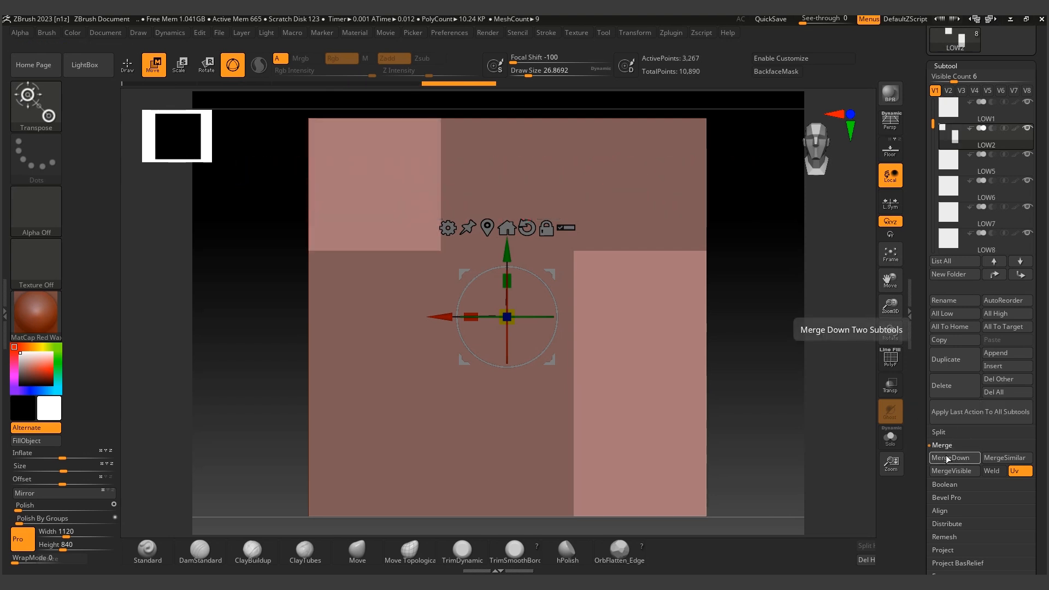
click(949, 457)
click(948, 456)
click(947, 456)
click(946, 455)
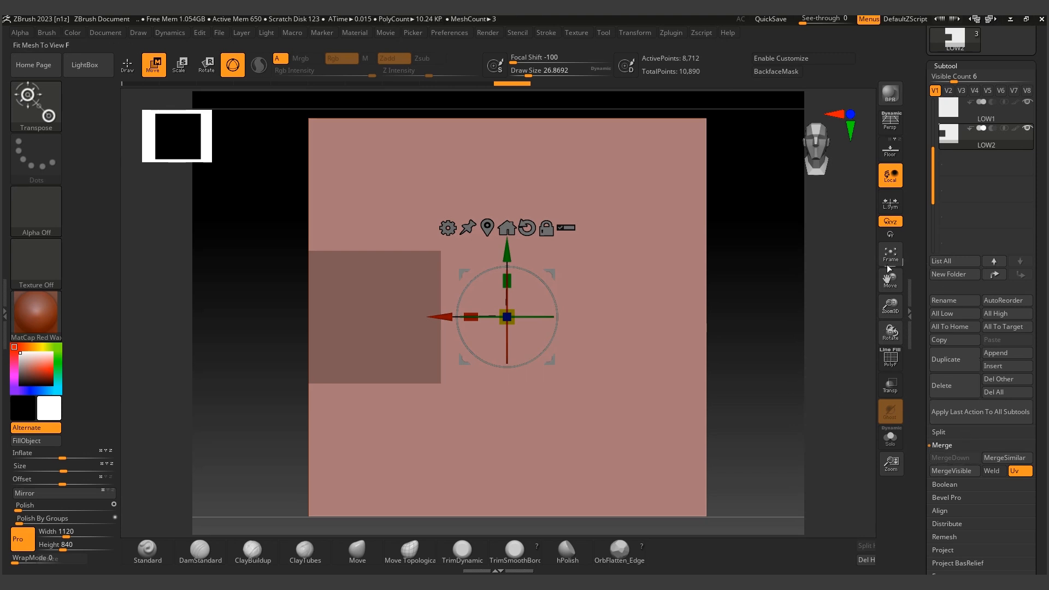
Merge subtool LOW1 down with the combined LOW2 so all nine tiles form one subtool.
drag(935, 167, 936, 113)
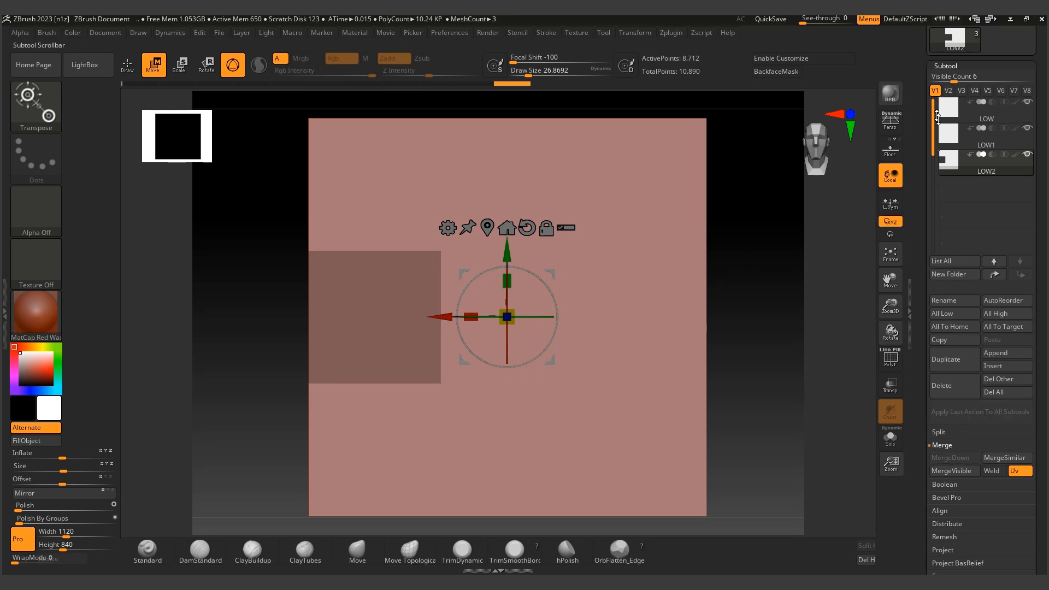
click(967, 138)
click(963, 459)
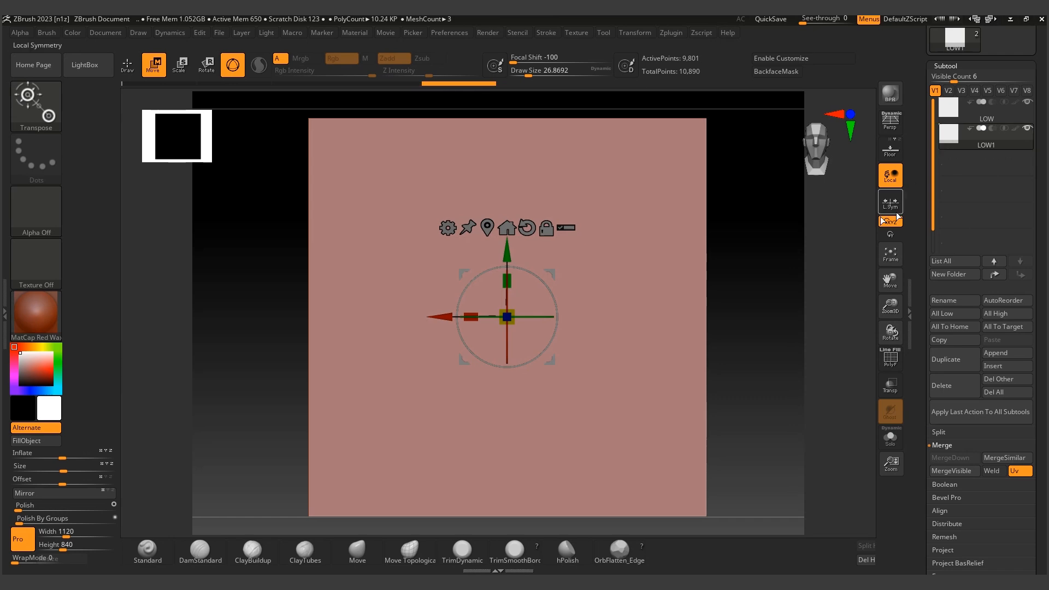
Show the polyframe on the merged tiles and return to drawing with ClayBuildup at a draw size of about 77.
key(shift+f)
mouse_move(654, 284)
mouse_down()
mouse_move(682, 305)
mouse_move(661, 219)
mouse_up()
key(s)
key(q)
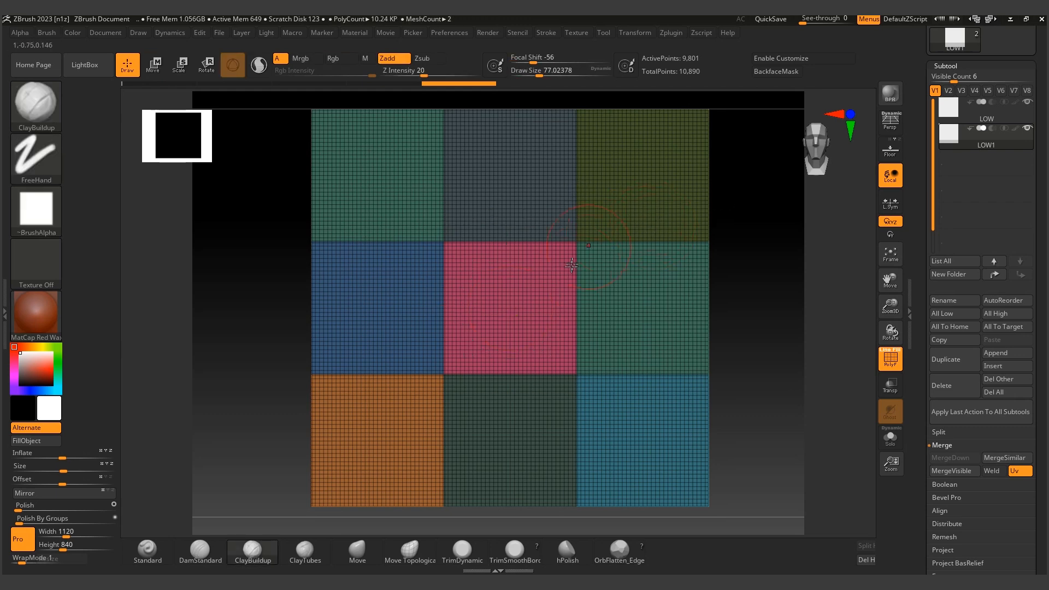
Weld the coincident border points of the merged nine-tile mesh and check its polyframe.
key(shift+f)
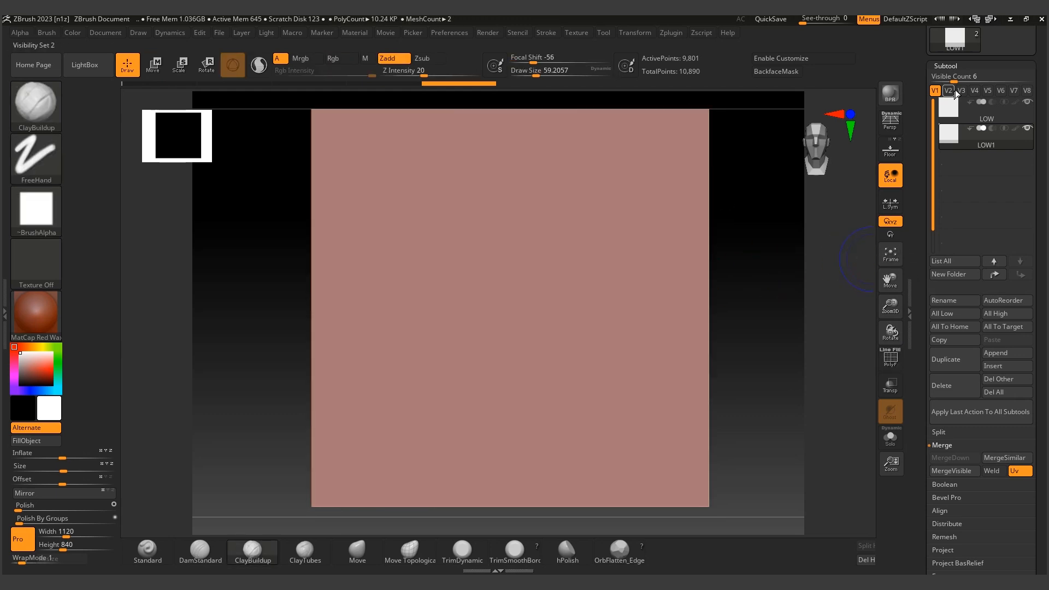
click(946, 66)
click(938, 80)
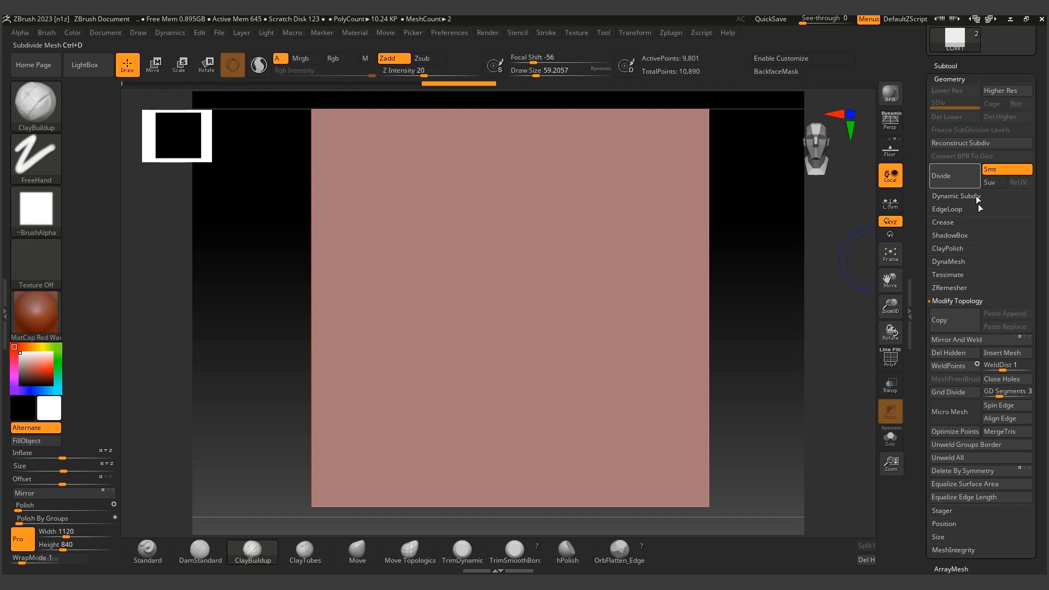
scroll(1041, 304, down, 2)
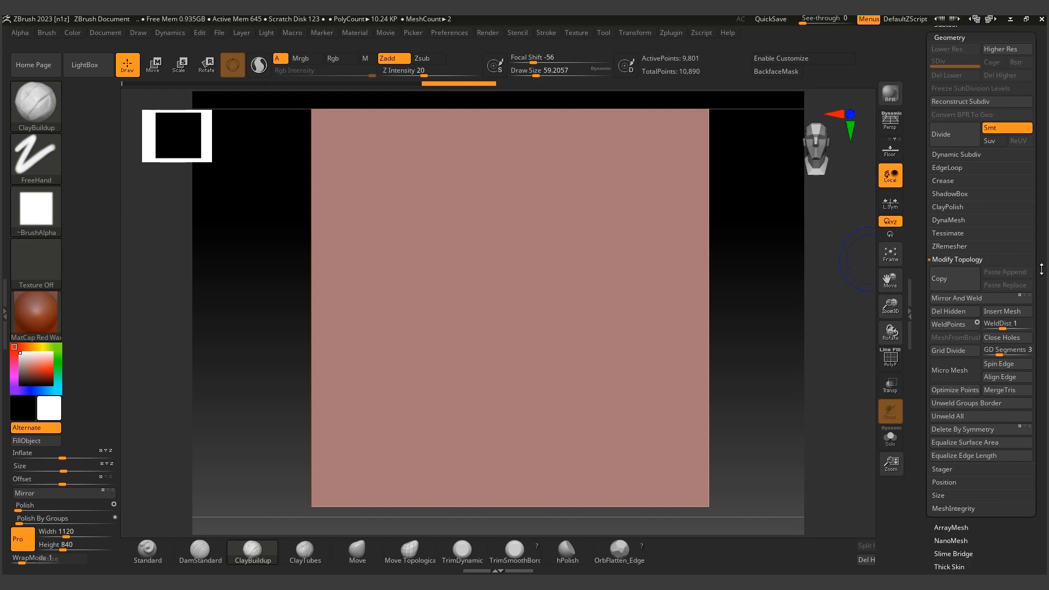
click(951, 320)
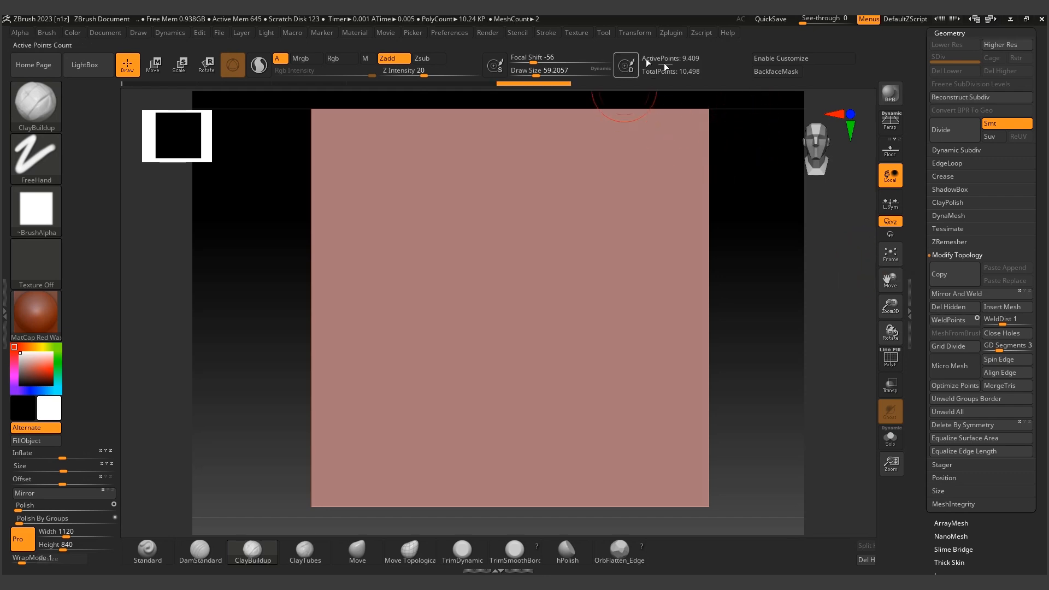
key(shift+f)
alt+right_drag(603, 179, 604, 188)
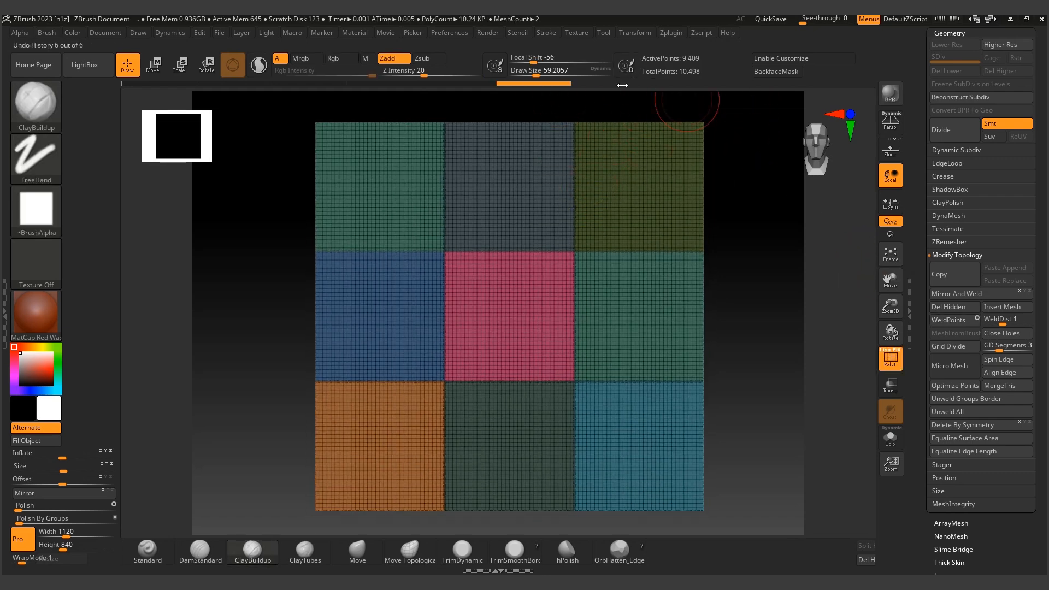
Try a ClayBuildup stroke over the center tile's left seam at a draw size of about 35.
key(shift+f)
alt+right_drag(541, 235, 547, 210)
key(shift+f)
mouse_move(511, 248)
alt+right_down()
mouse_move(458, 238)
mouse_move(427, 256)
mouse_move(398, 239)
alt+right_up()
key(s)
click(420, 258)
key(s)
click(392, 275)
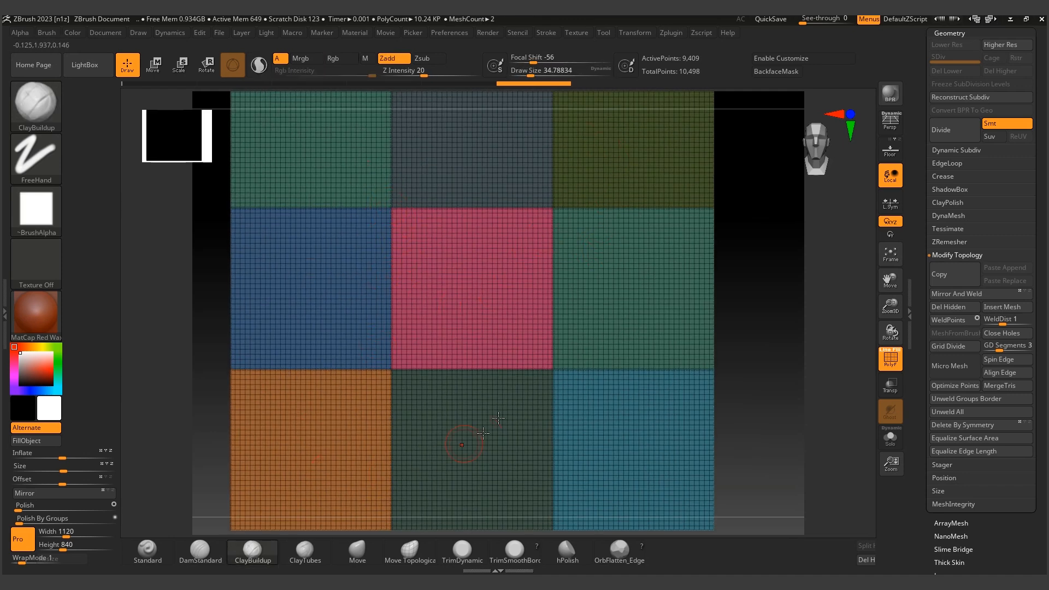
alt+right_drag(403, 268, 426, 271)
drag(407, 277, 417, 296)
Set the brush draw size to about 23 and show the polyframe on the tiles.
key(shift+f)
mouse_move(415, 293)
ctrl+right_down()
mouse_move(403, 285)
mouse_move(434, 297)
ctrl+right_up()
mouse_move(433, 297)
ctrl+right_down()
mouse_move(494, 306)
mouse_move(503, 280)
ctrl+right_up()
key(s)
click(499, 301)
key(shift+f)
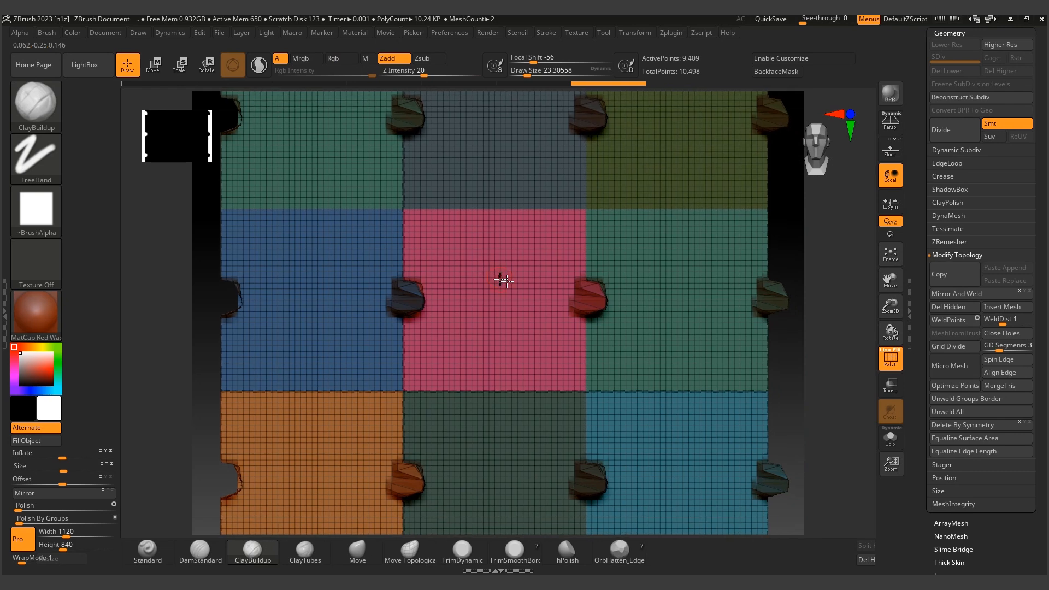
Try isolating the center tile with a narrow border, and undo this isolation along with the test stroke.
key(ctrl+shift)
ctrl+shift+drag(378, 193, 610, 408)
key(ctrl+z)
key(ctrl+z)
key(ctrl+z)
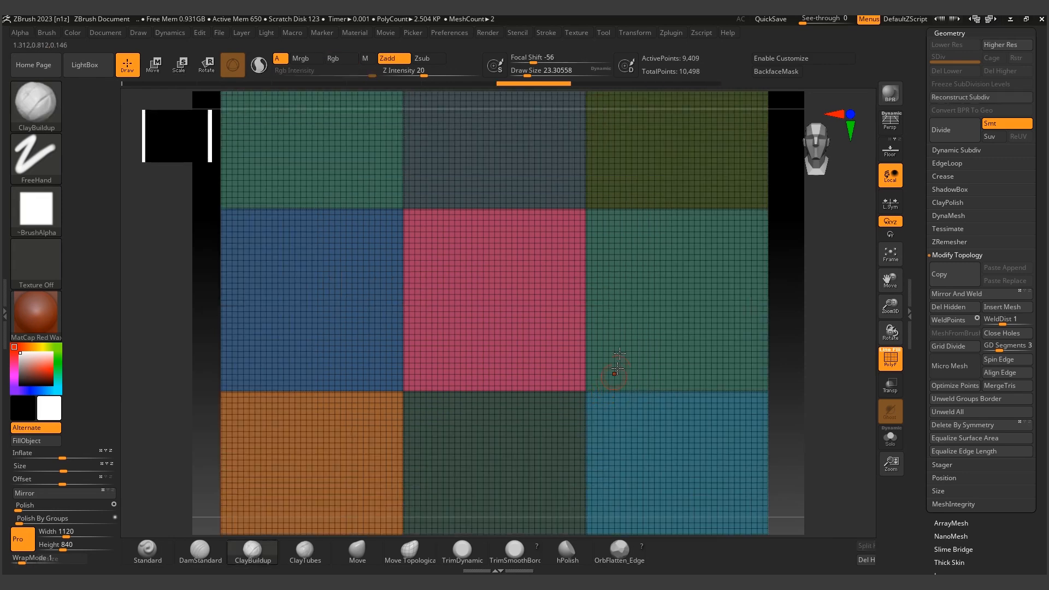
Isolate the center tile with a narrow strip of its neighbours on all sides and delete the hidden geometry.
mouse_move(571, 278)
alt+right_down()
mouse_move(569, 293)
mouse_move(564, 281)
alt+right_up()
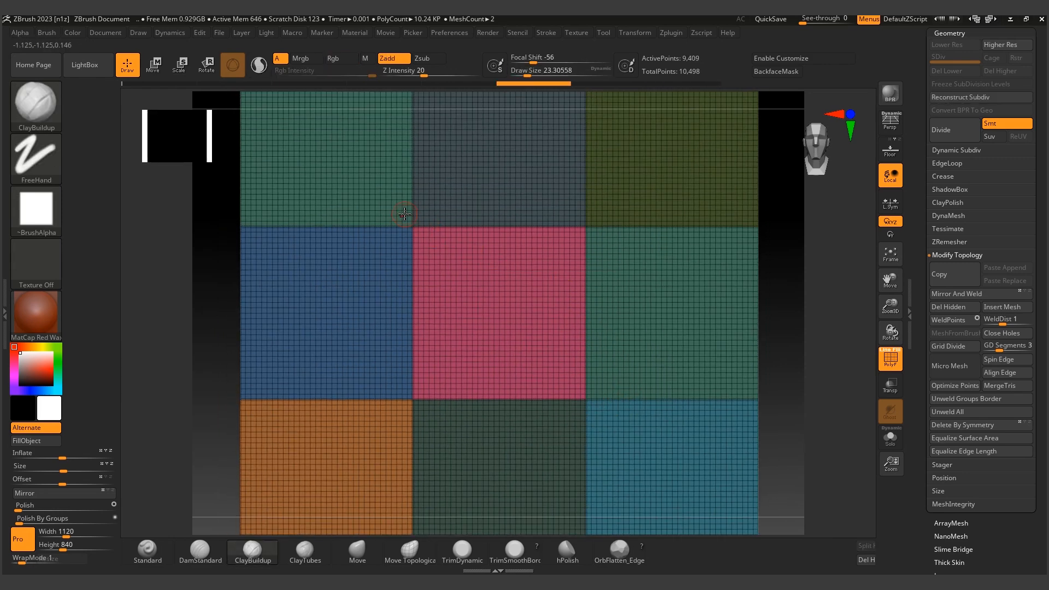
mouse_move(388, 205)
ctrl+shift+mouse_down()
mouse_move(558, 389)
mouse_move(614, 425)
ctrl+shift+mouse_up()
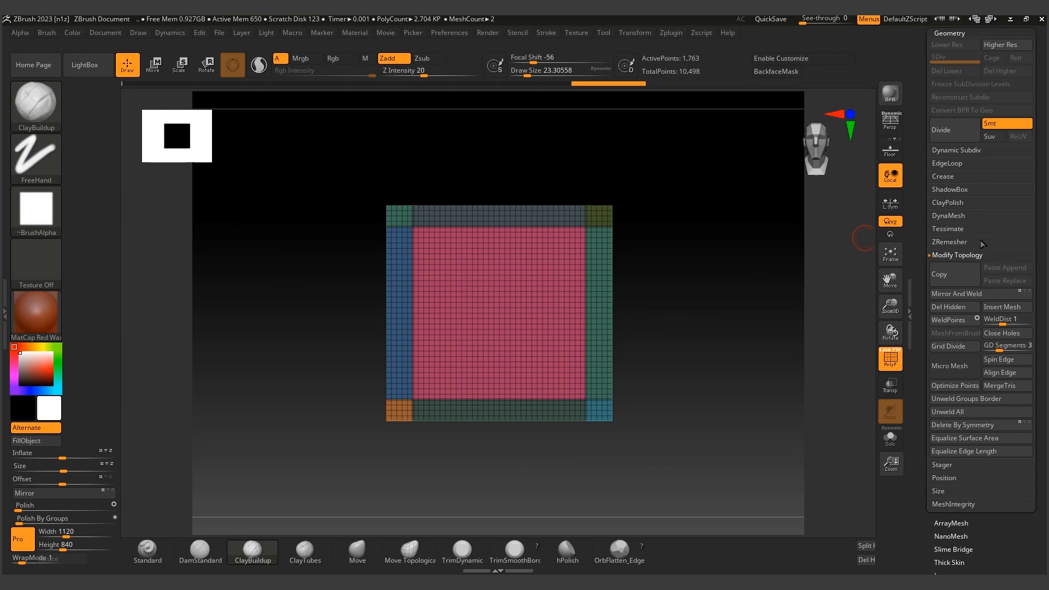
click(955, 308)
key(space)
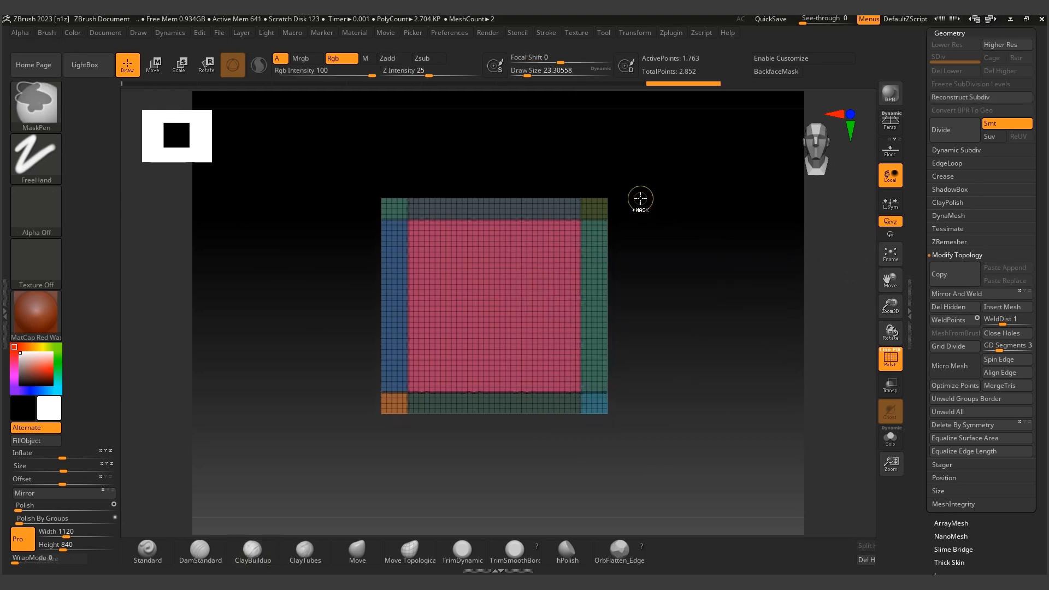
ctrl+right_drag(641, 199, 644, 183)
Select the LOW subtool, try adjusting it with the transform gizmo, and undo that change.
click(976, 34)
drag(977, 66, 973, 164)
click(947, 196)
click(951, 119)
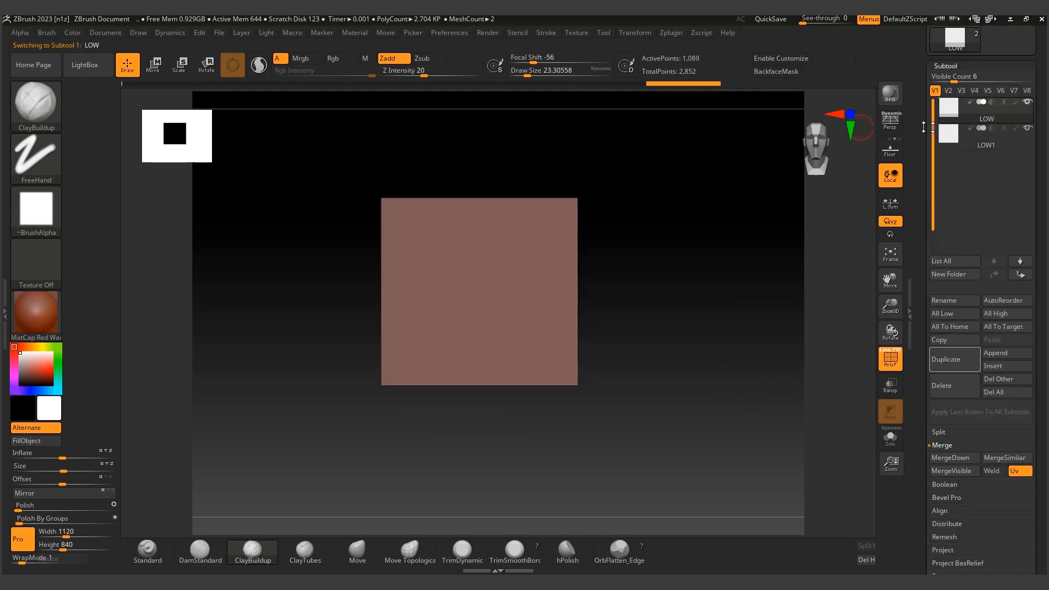
right_drag(487, 281, 504, 363)
key(w)
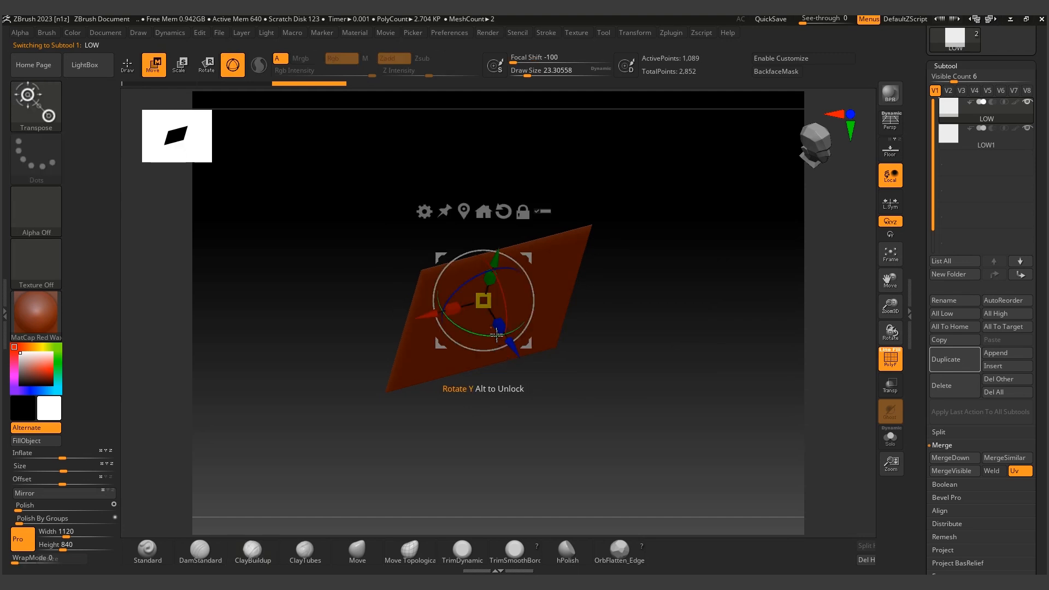
drag(504, 334, 510, 326)
key(ctrl+z)
Select the LOW1 subtool and rename it HIGH.
alt+click(539, 339)
right_drag(566, 348, 561, 308)
shift+right_drag(772, 230, 735, 289)
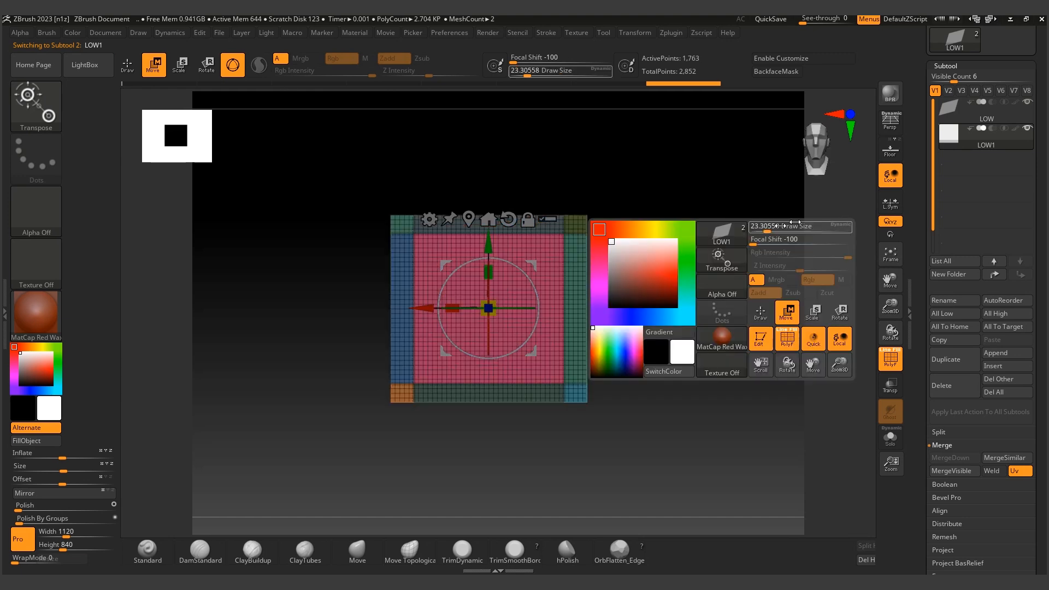
click(953, 299)
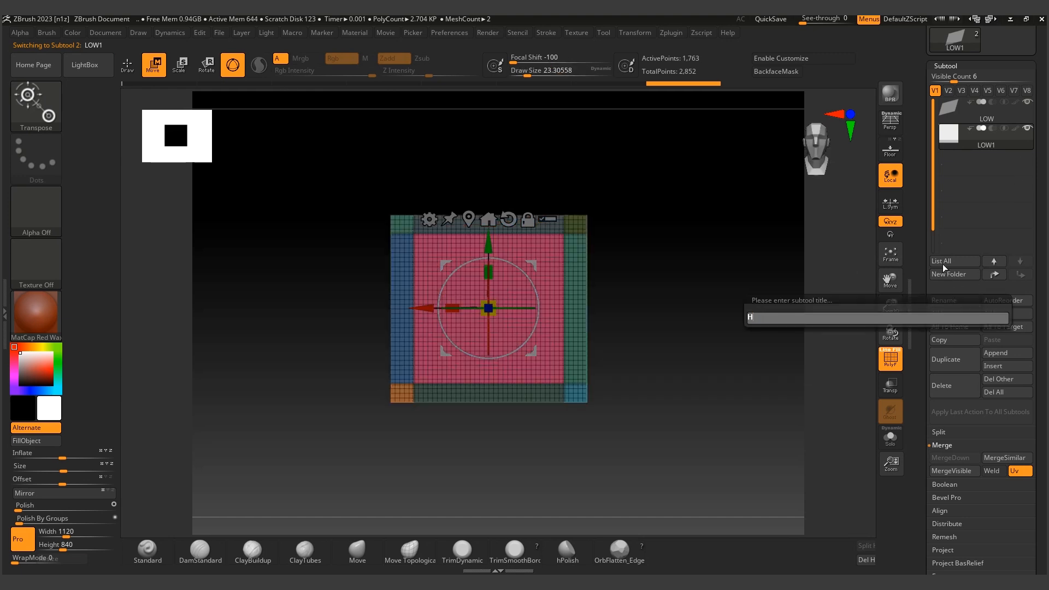
key(Return)
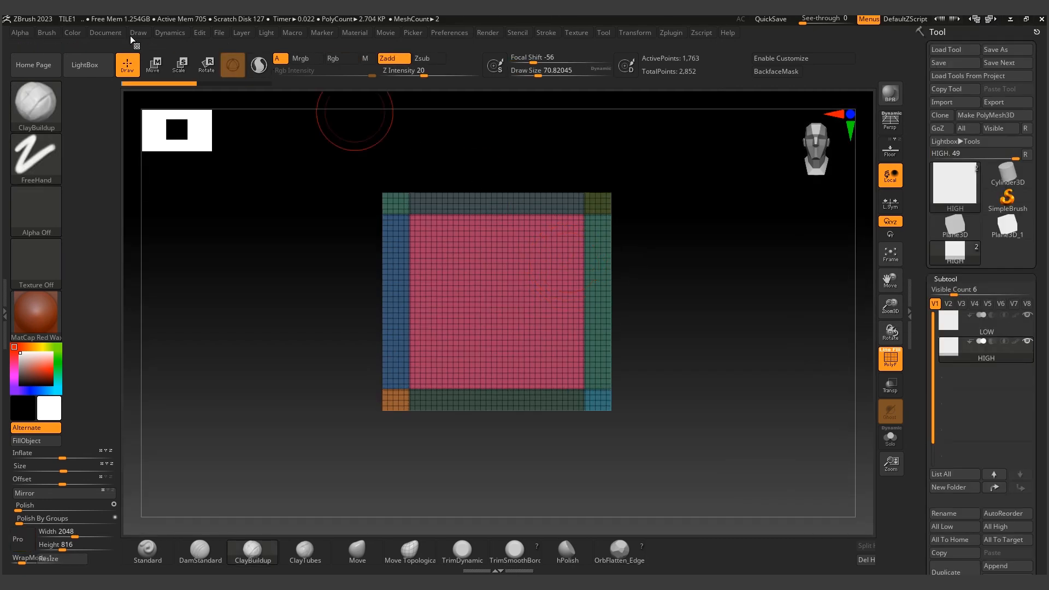
Turn off constrained proportions and resize the document to 2048 by 2048.
click(112, 33)
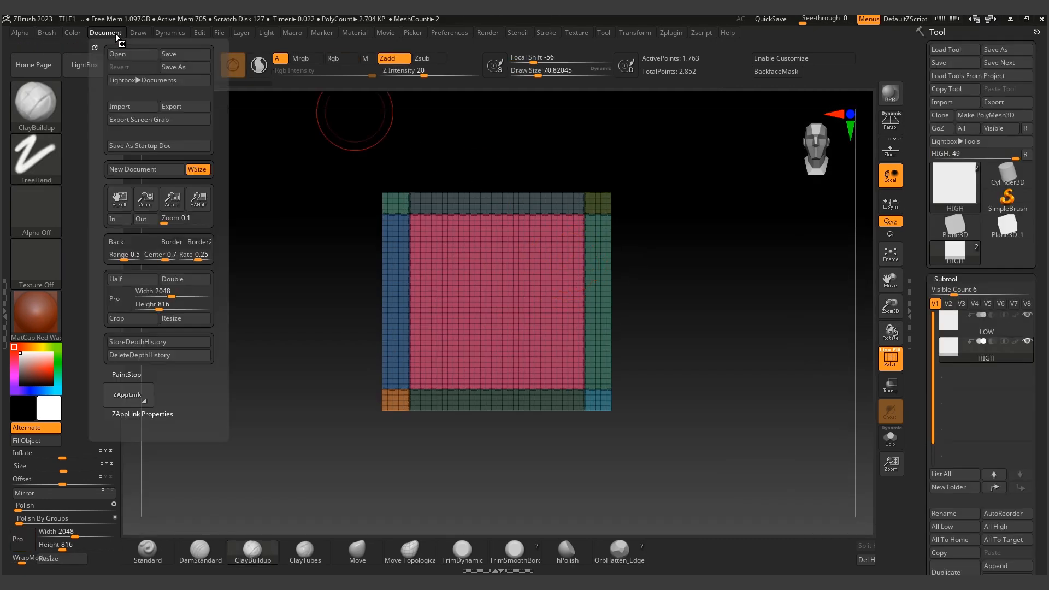
click(120, 299)
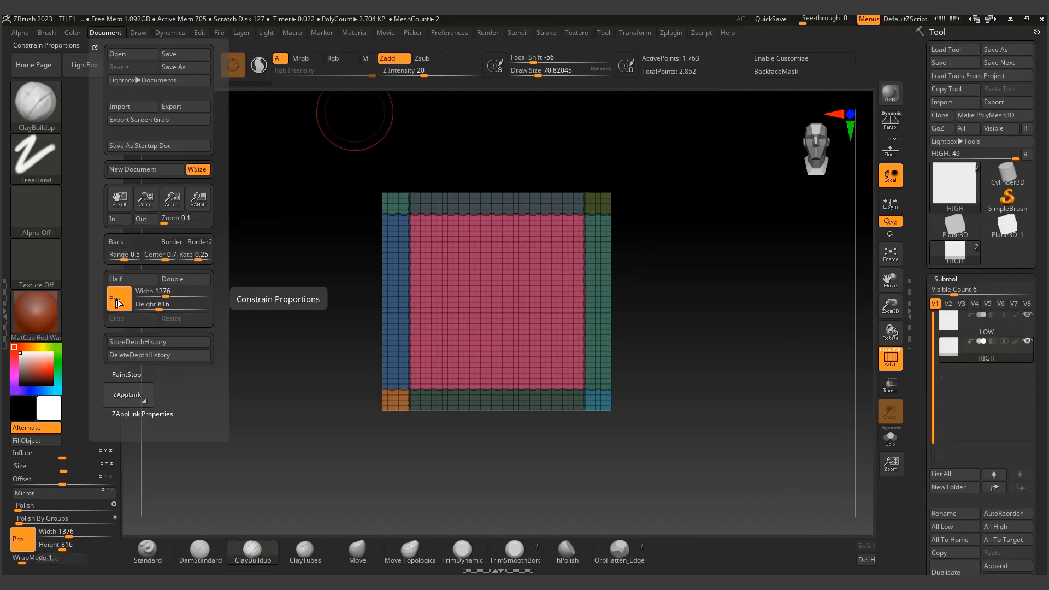
click(118, 302)
click(157, 290)
text(2)
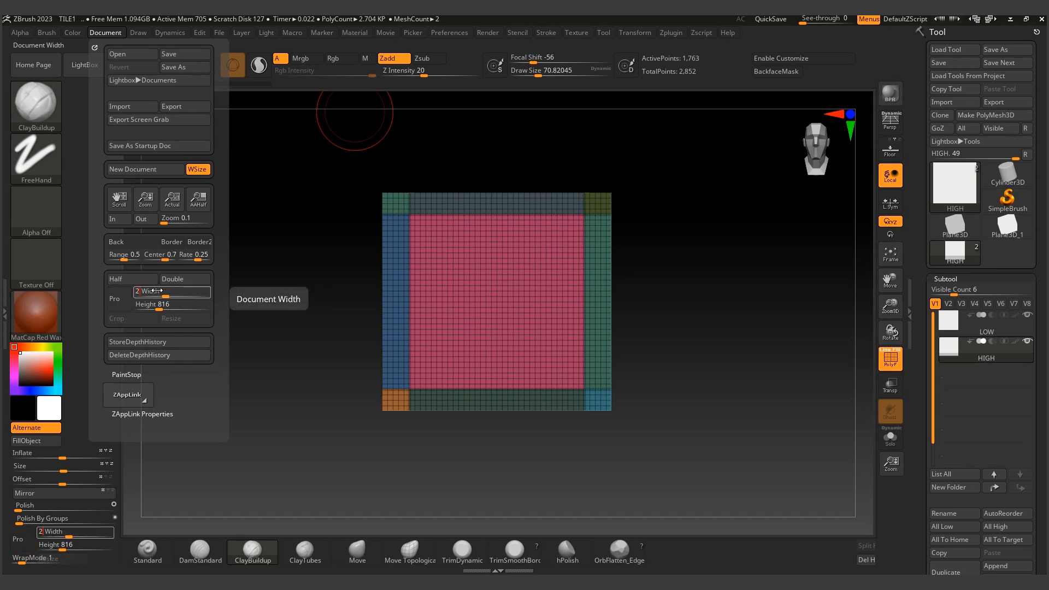
text(048)
click(149, 304)
text(2048)
click(176, 318)
click(553, 337)
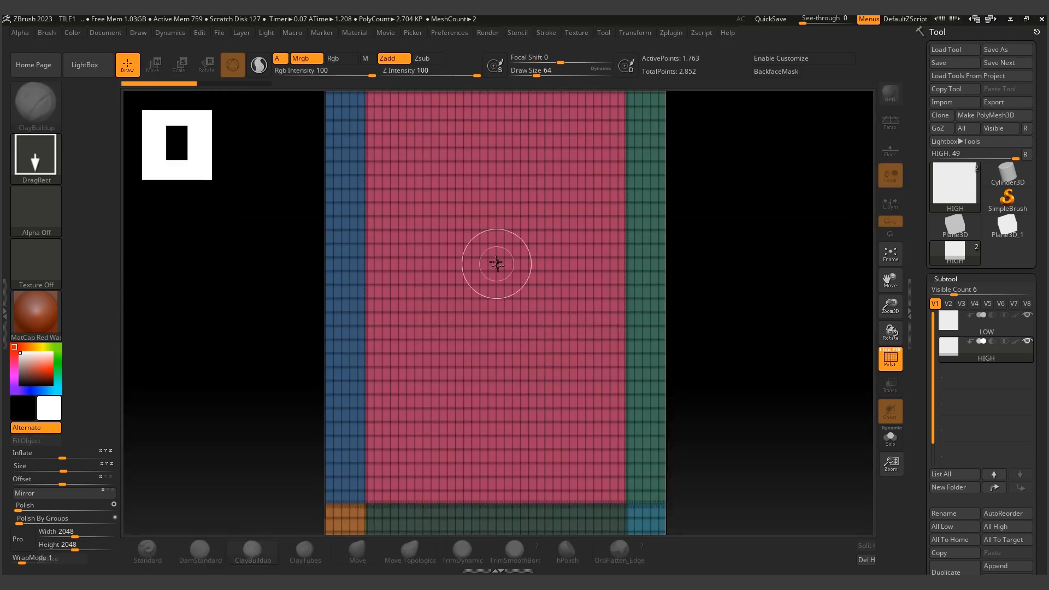
Redraw the HIGH mesh on the resized canvas facing front and return it to Edit mode.
shift+drag(477, 290, 478, 437)
key(t)
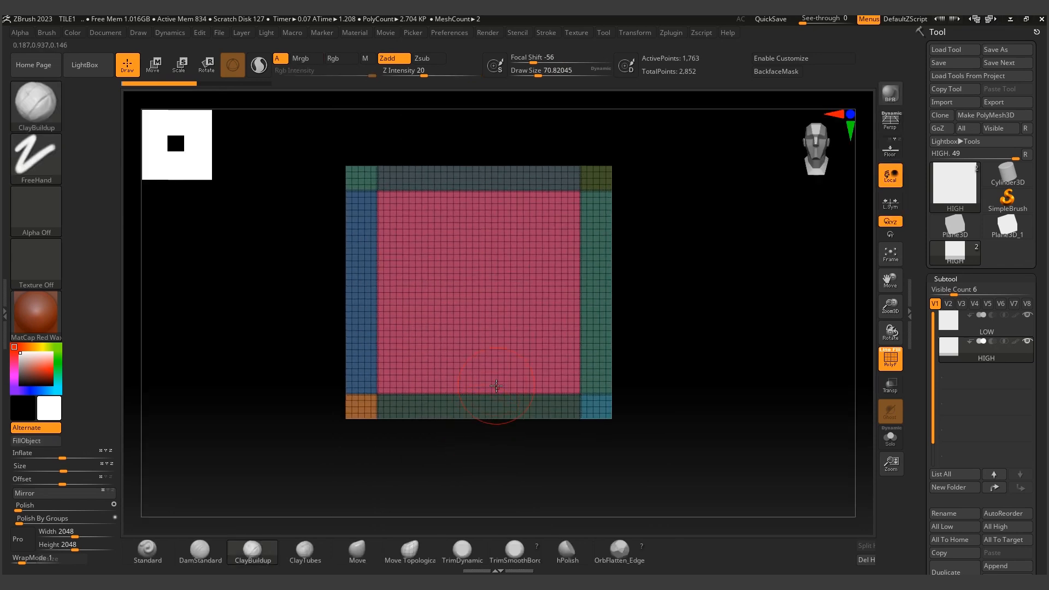
alt+right_drag(593, 204, 624, 242)
ctrl+right_drag(624, 241, 619, 239)
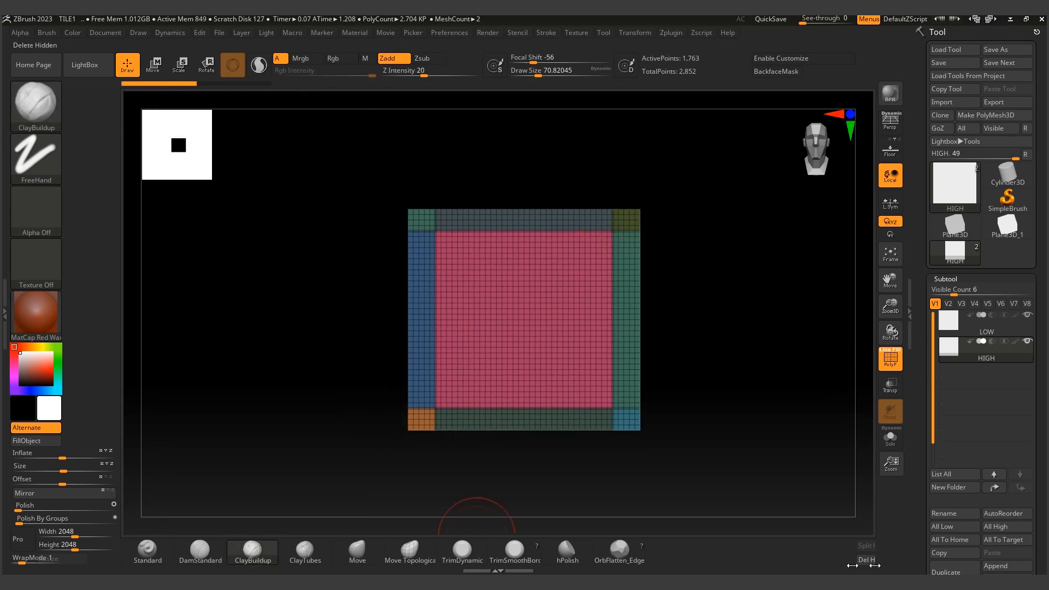
Zoom the document out until the whole square canvas fits and set the draw size to about 83.
drag(891, 463, 892, 370)
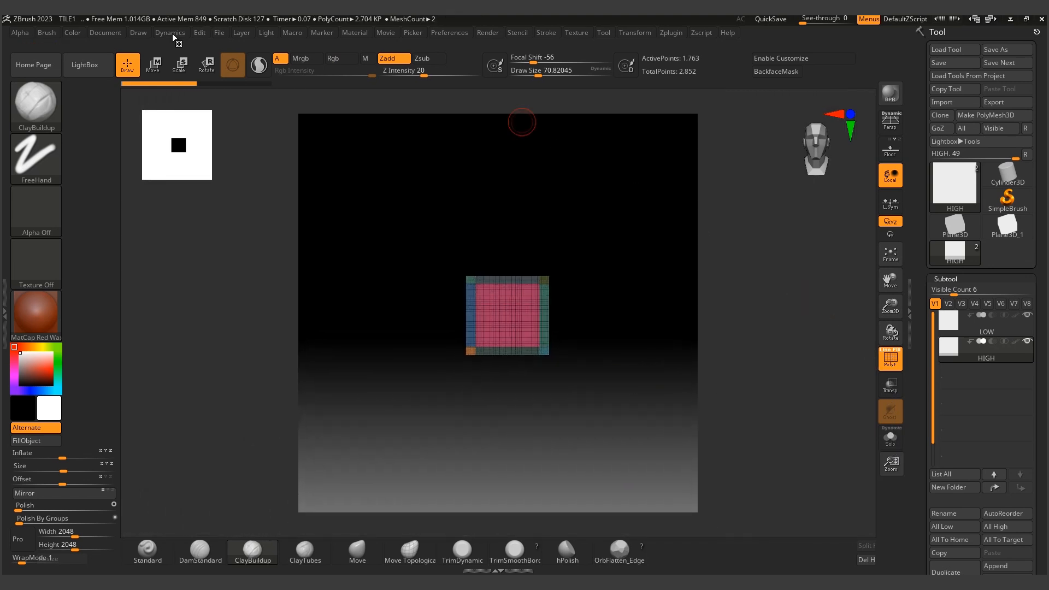
click(116, 32)
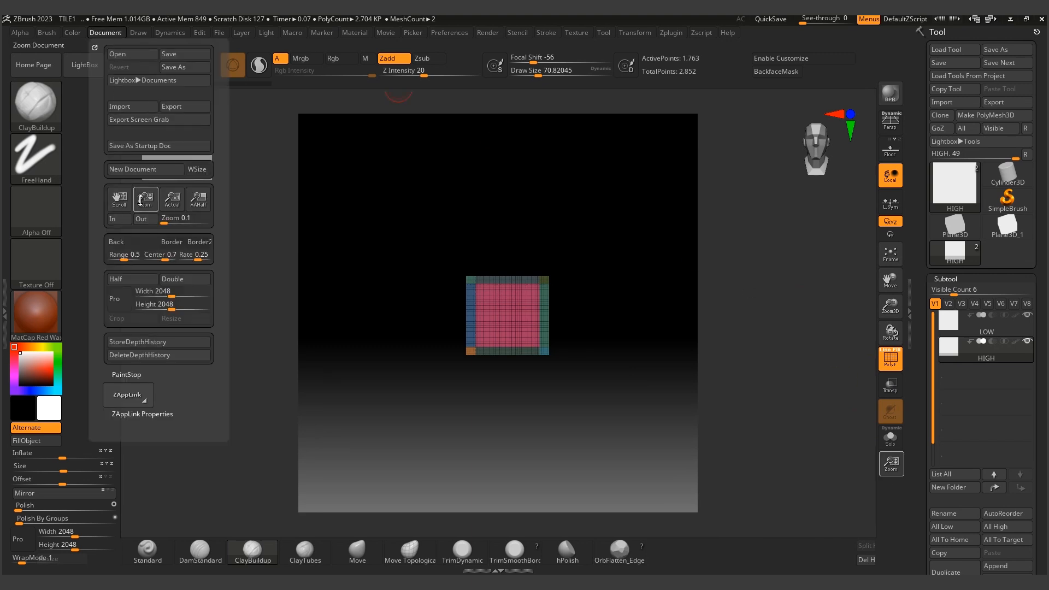
drag(143, 203, 145, 199)
key(s)
click(365, 142)
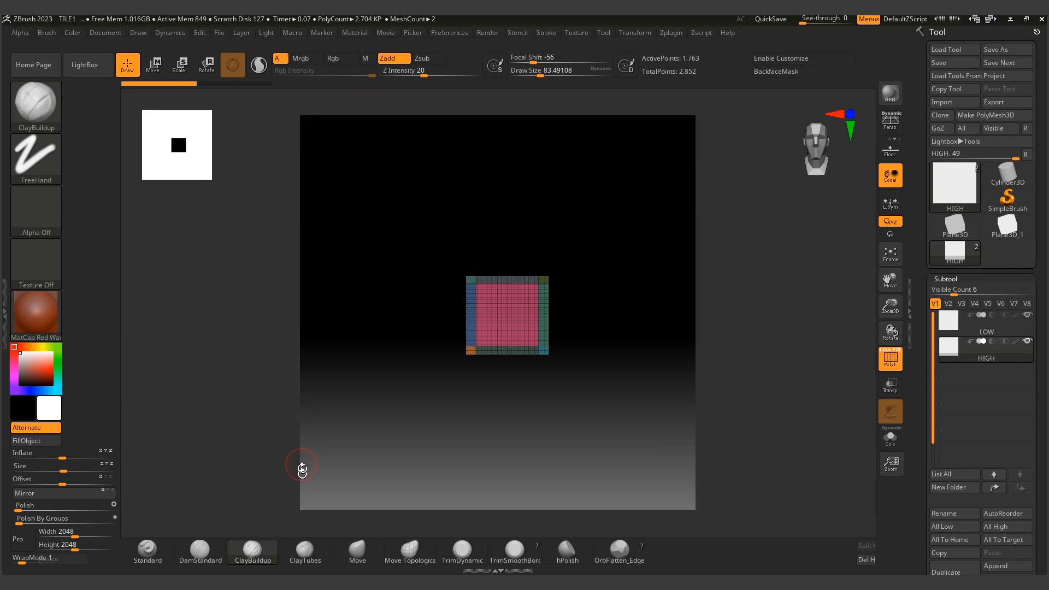
Select the LOW subtool and frame it so that it fills the square document.
click(957, 323)
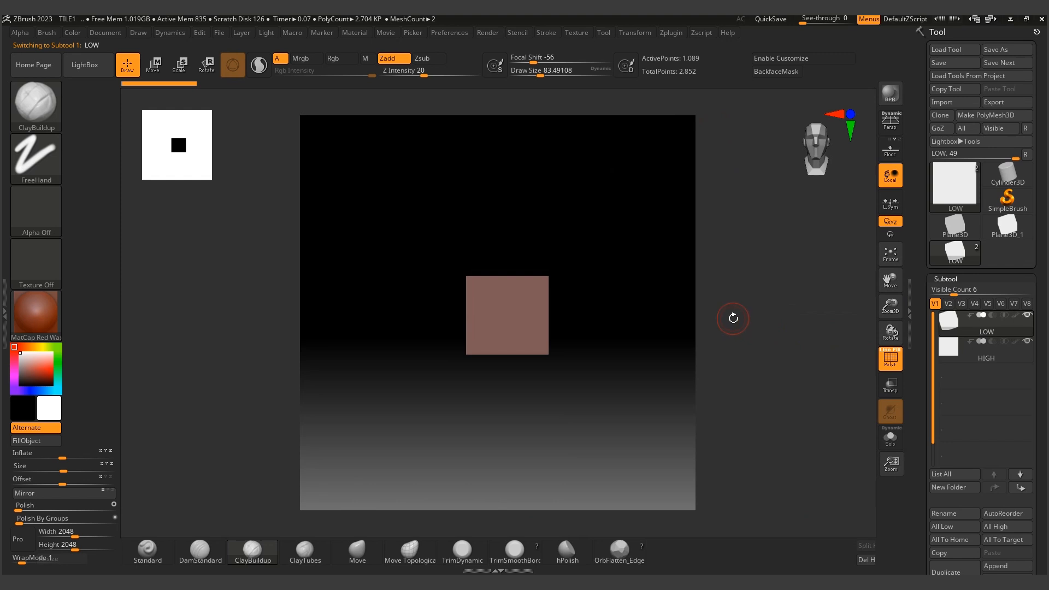
key(f)
key(f)
key(f)
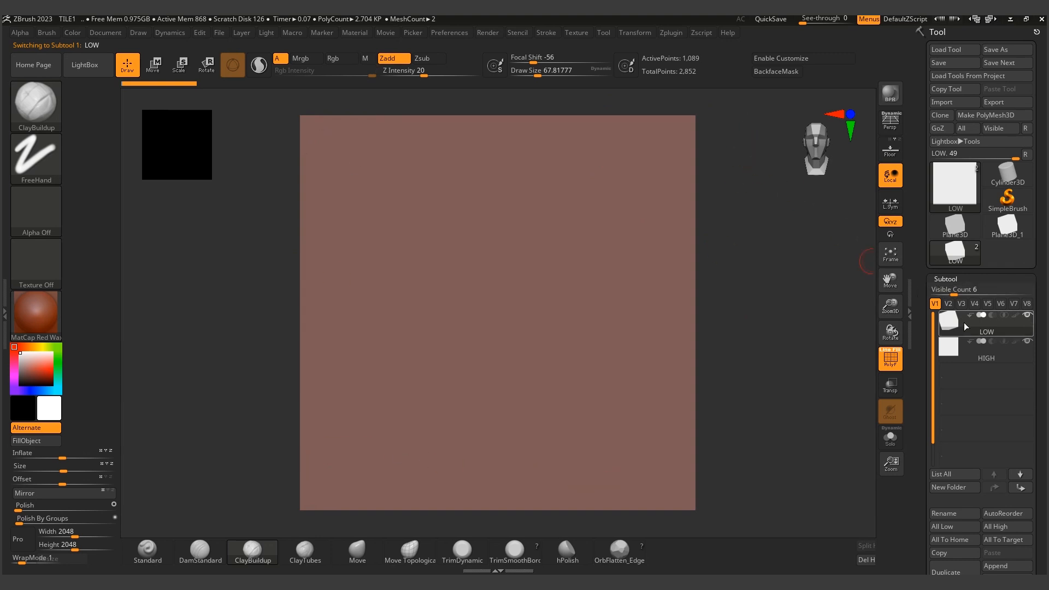
right_drag(443, 288, 533, 267)
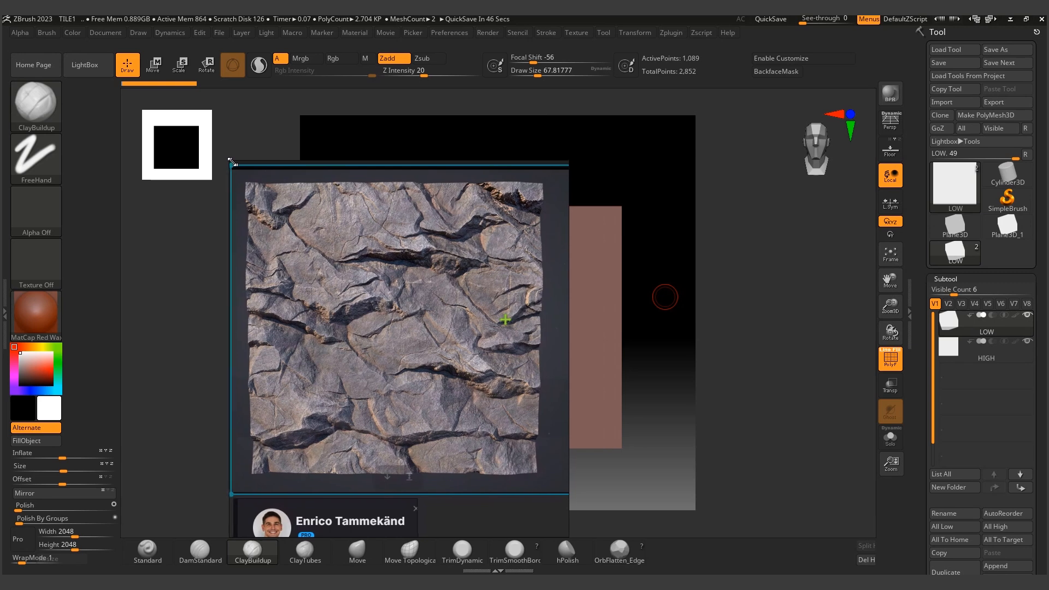
Move the rock reference image beside the plane and shrink its window to fit the picture.
drag(240, 160, 148, 116)
drag(478, 495, 399, 469)
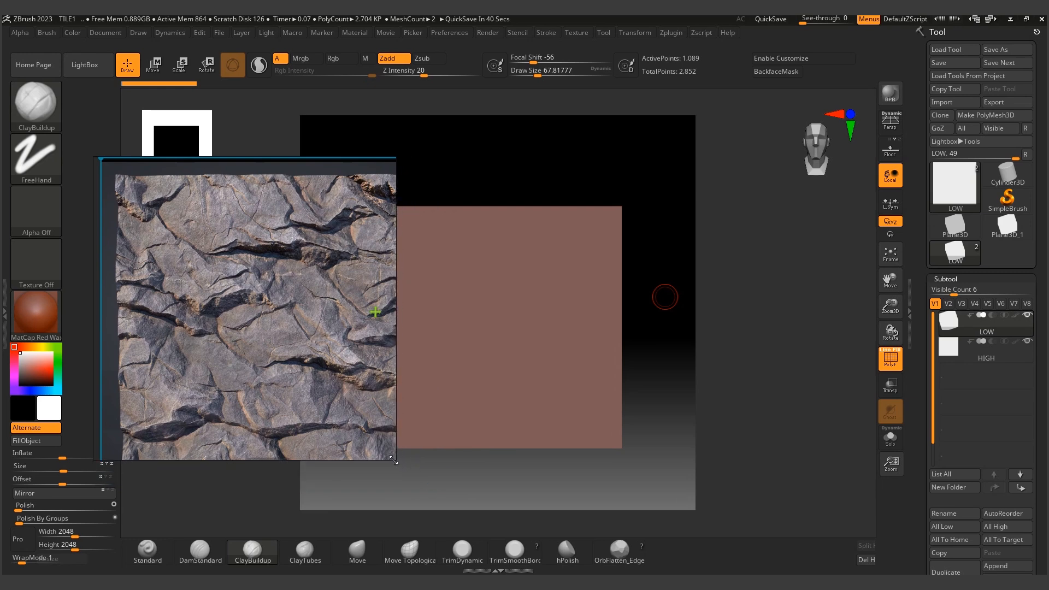
scroll(300, 342, up, 2)
scroll(285, 329, down, 2)
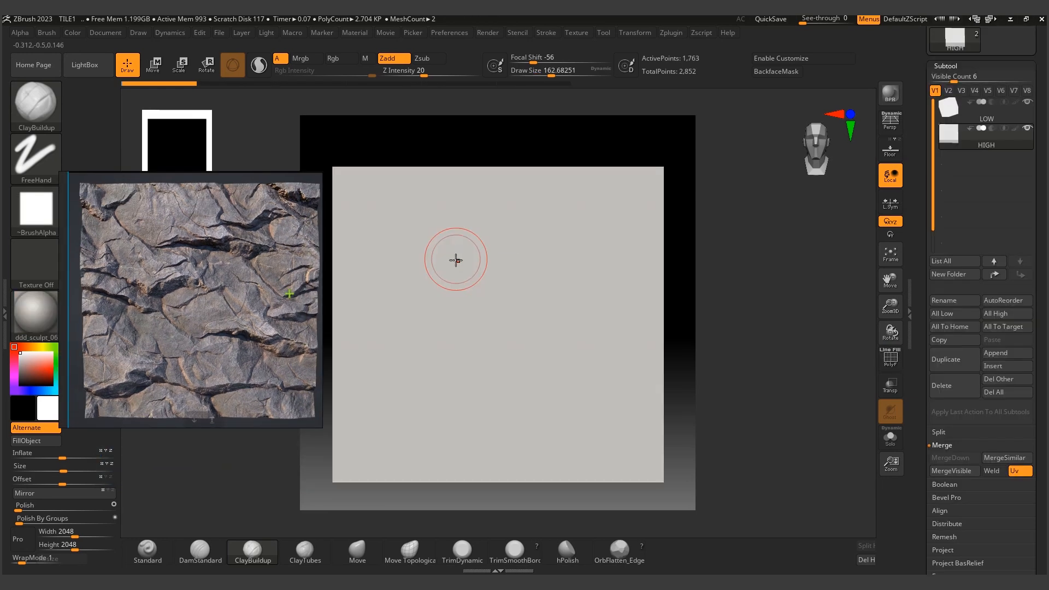
Set the brush draw size to about 124 and check the polyframe of the HIGH mesh.
key(s)
drag(456, 260, 458, 260)
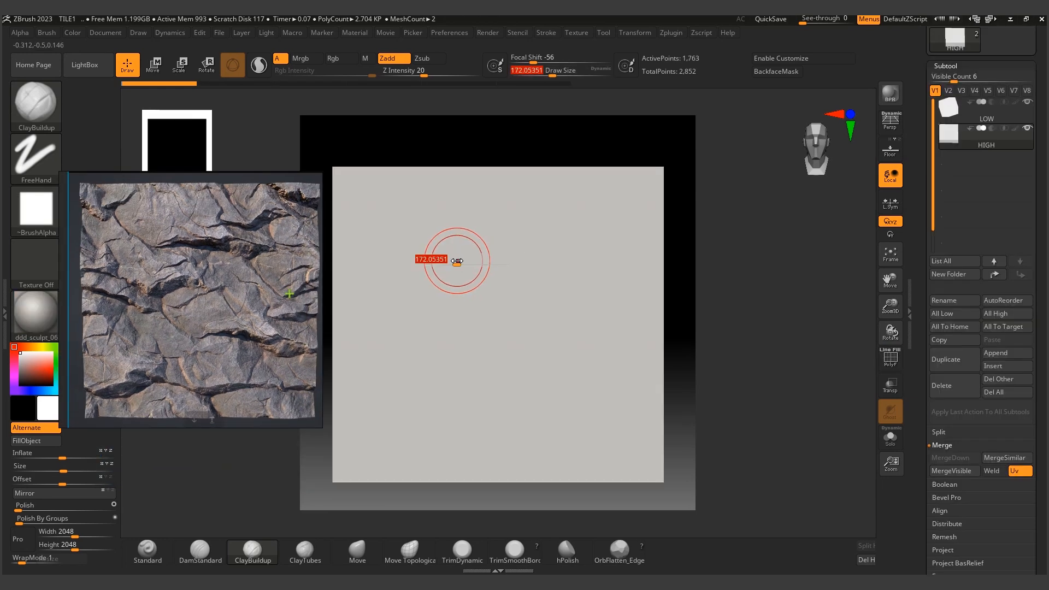
key(s)
drag(440, 232, 435, 227)
key(shift+f)
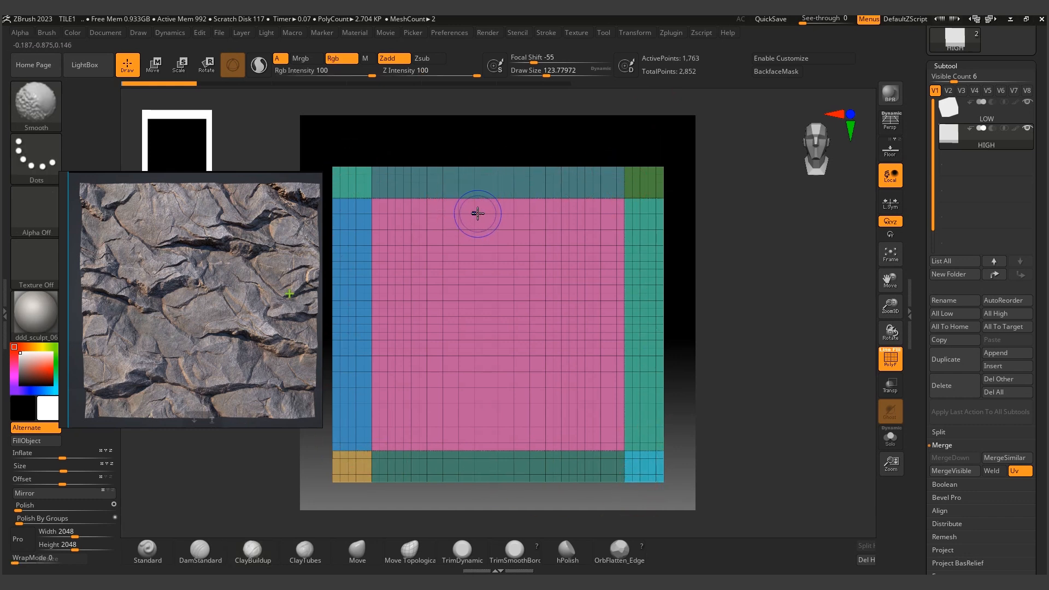
key(shift+f)
Try a ClayBuildup stroke near the upper edge of the HIGH mesh and undo the test strokes.
mouse_move(451, 201)
mouse_down()
mouse_move(437, 211)
mouse_move(511, 225)
mouse_move(443, 221)
mouse_move(473, 213)
mouse_move(420, 223)
mouse_up()
key(ctrl+z)
key(ctrl+z)
key(ctrl+z)
key(ctrl+z)
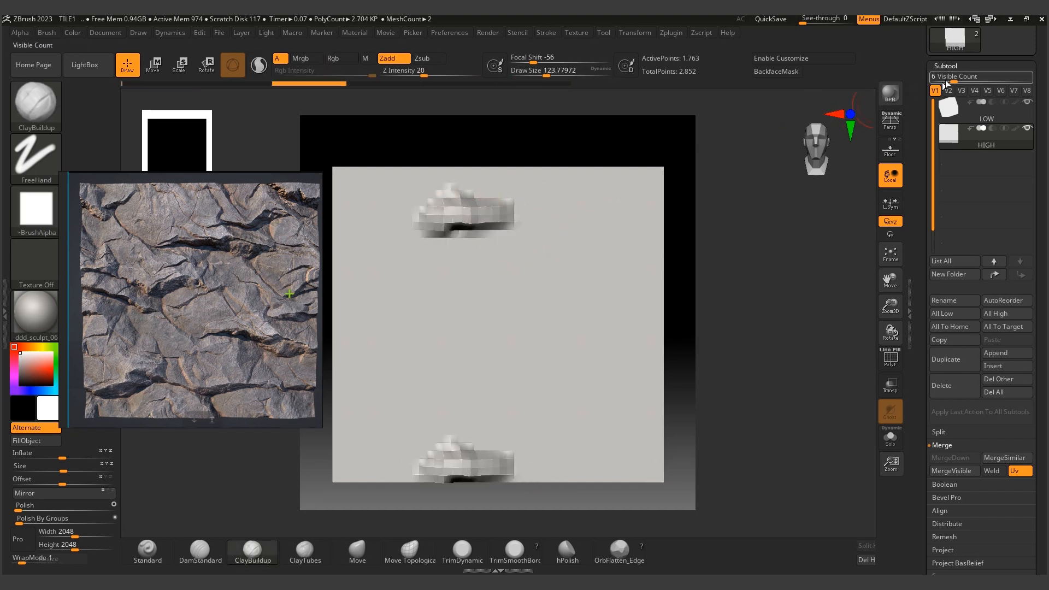
key(ctrl+z)
Divide the HIGH mesh twice, up to subdivision level 3, with subdivision smoothing (Smt) turned off.
click(949, 66)
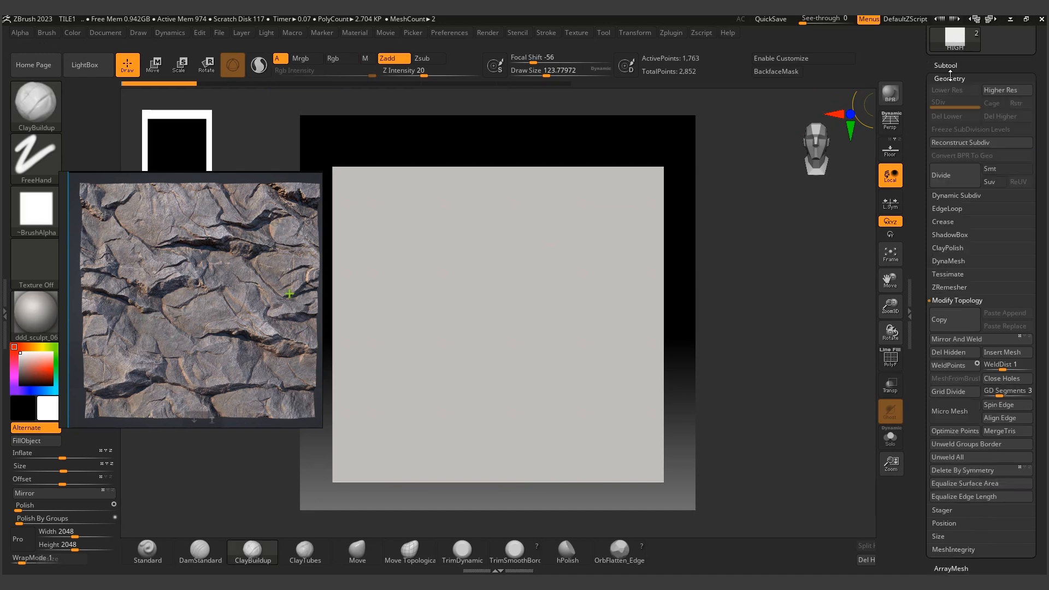
click(1013, 169)
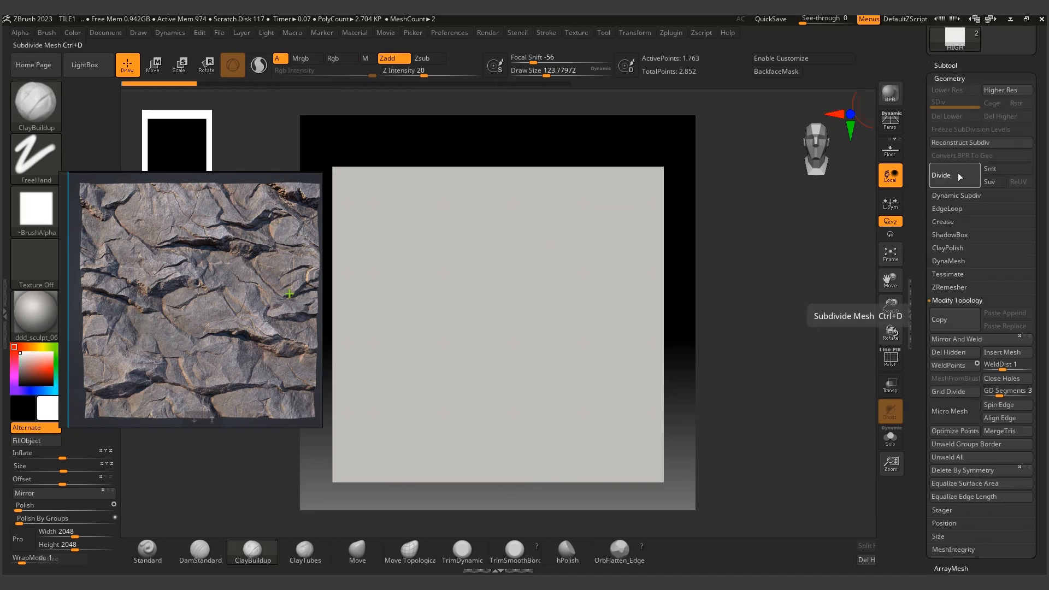
click(961, 176)
click(960, 176)
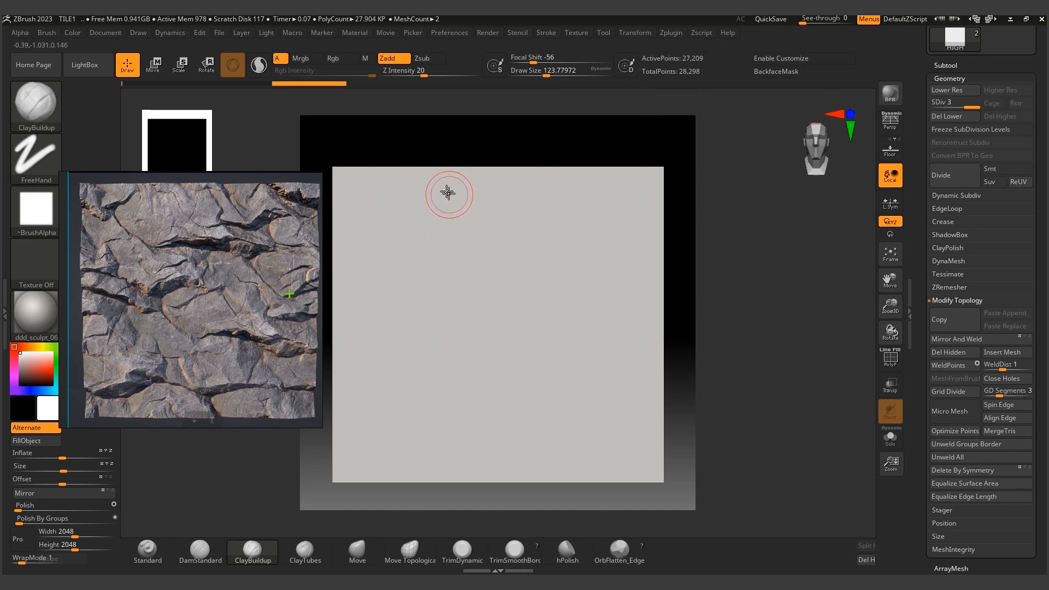
Build up layered rock ledges with ClayBuildup at draw size 112 along the HIGH mesh's upper edge and its upper-left area.
mouse_move(444, 178)
mouse_down()
mouse_move(422, 206)
mouse_move(558, 240)
mouse_move(534, 206)
mouse_move(571, 207)
mouse_move(450, 218)
mouse_move(572, 224)
mouse_up()
mouse_move(410, 203)
mouse_down()
mouse_move(405, 241)
mouse_move(419, 250)
mouse_up()
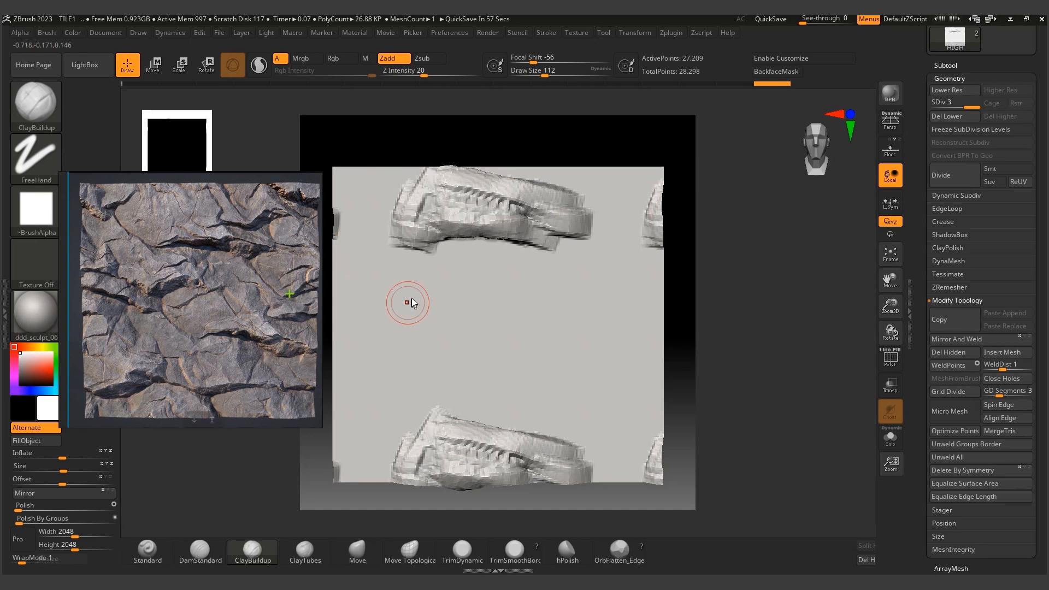
mouse_move(414, 258)
mouse_down()
mouse_move(356, 258)
mouse_move(375, 293)
mouse_move(431, 307)
mouse_move(465, 302)
mouse_up()
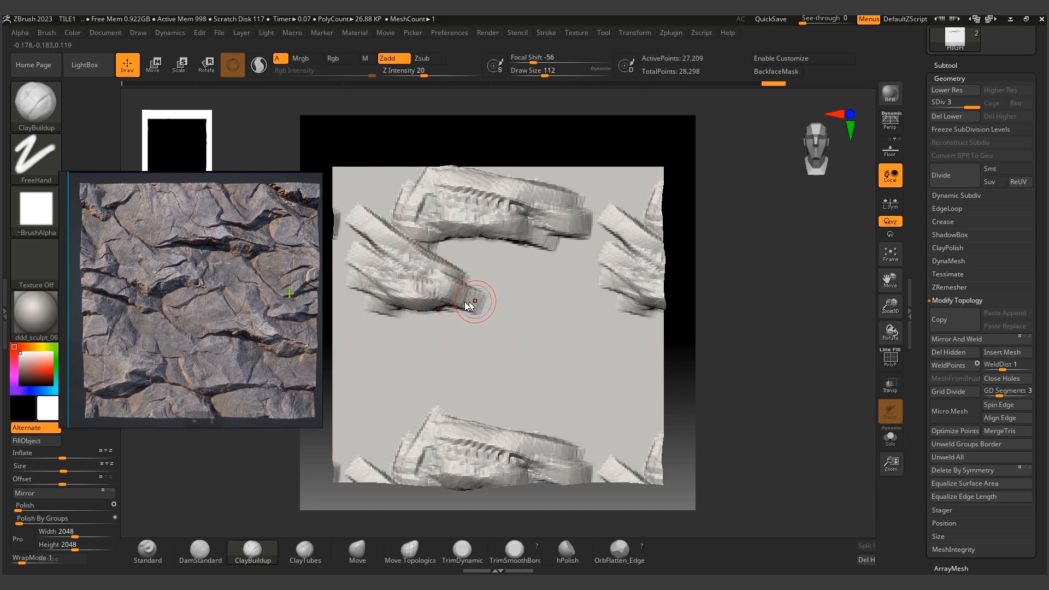
Lower ClayBuildup's Z Intensity to 15 and build a diagonal rock band through the mesh's middle toward its right edge.
drag(425, 76, 420, 76)
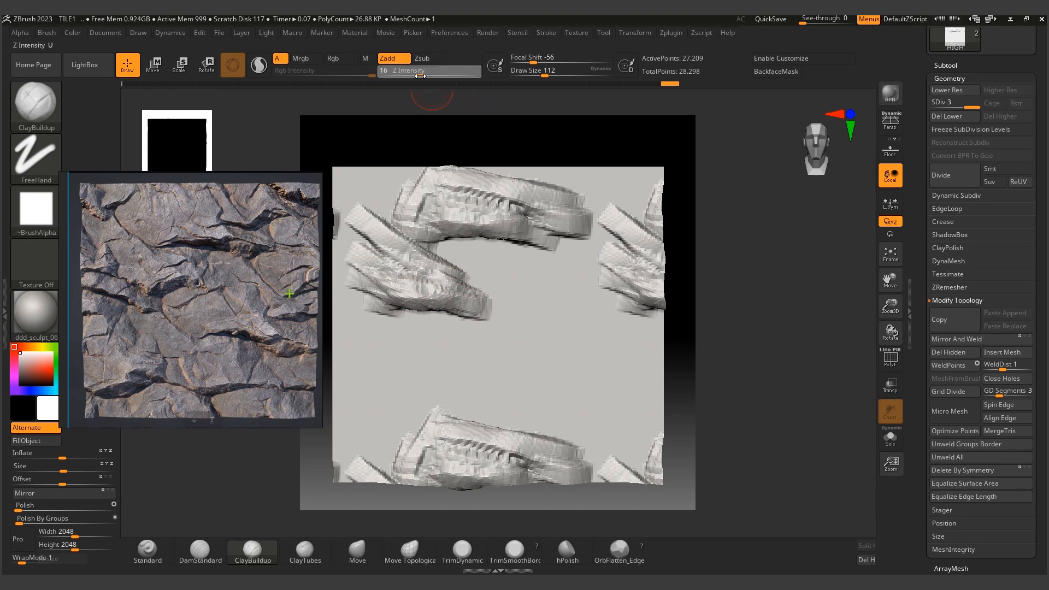
mouse_move(461, 251)
mouse_down()
mouse_move(605, 333)
mouse_move(530, 304)
mouse_move(575, 333)
mouse_up()
mouse_move(504, 263)
mouse_down()
mouse_move(592, 288)
mouse_move(596, 299)
mouse_up()
drag(561, 304, 606, 334)
mouse_move(519, 309)
mouse_down()
mouse_move(588, 348)
mouse_move(547, 348)
mouse_up()
mouse_move(440, 268)
mouse_down()
mouse_move(468, 278)
mouse_move(446, 290)
mouse_move(421, 282)
mouse_up()
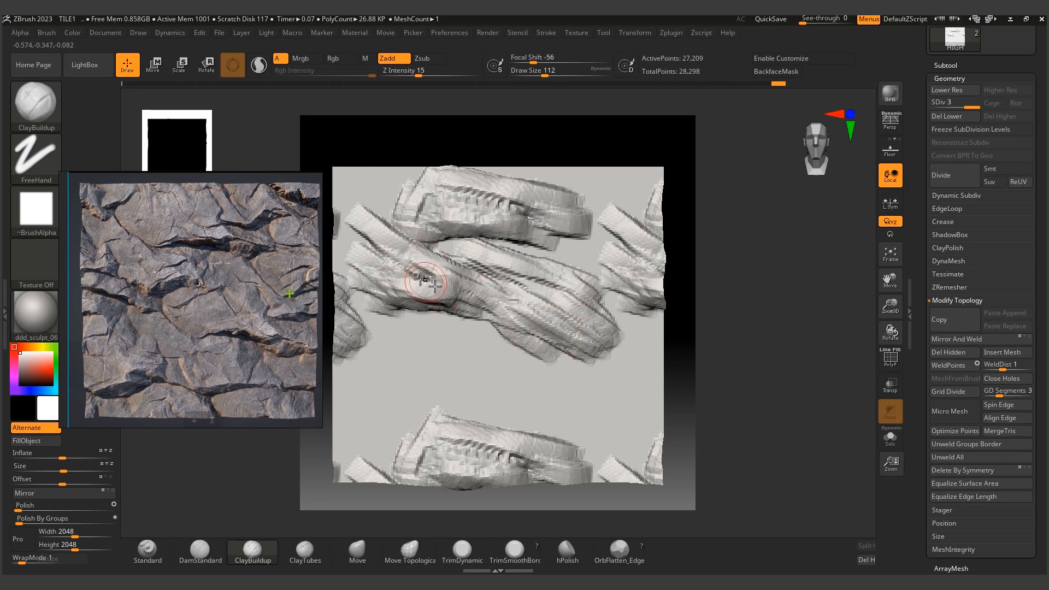
drag(358, 222, 345, 273)
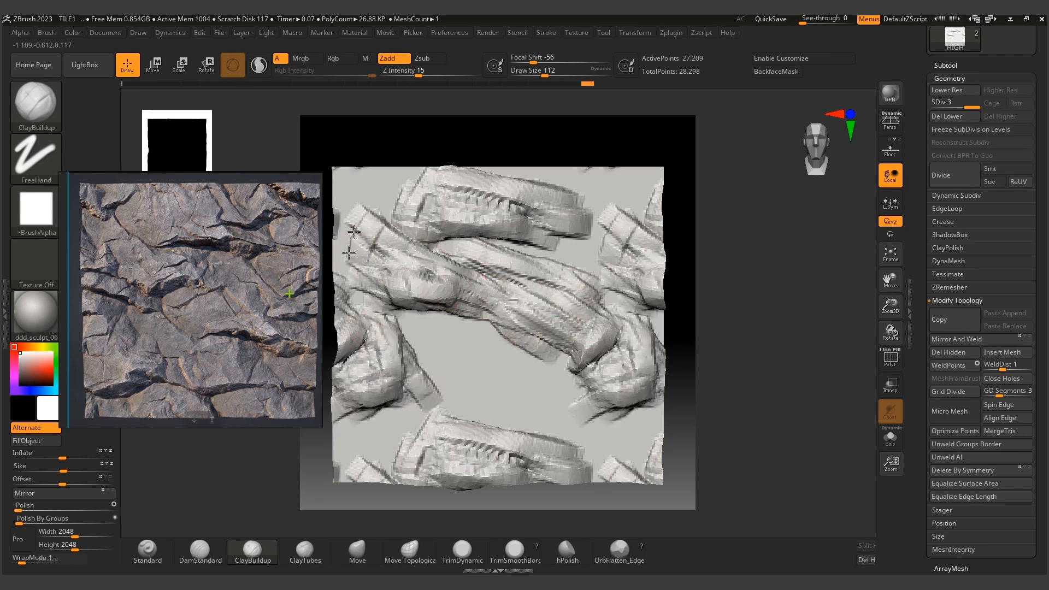
Fill the flat gaps around the upper-left corner and upper ledges with more ClayBuildup strokes, extending into the lower-left area.
drag(361, 228, 353, 258)
drag(376, 198, 431, 216)
drag(418, 290, 476, 296)
drag(465, 230, 513, 241)
drag(480, 214, 568, 226)
drag(510, 175, 567, 177)
mouse_move(445, 355)
mouse_down()
mouse_move(408, 404)
mouse_move(342, 422)
mouse_move(372, 417)
mouse_up()
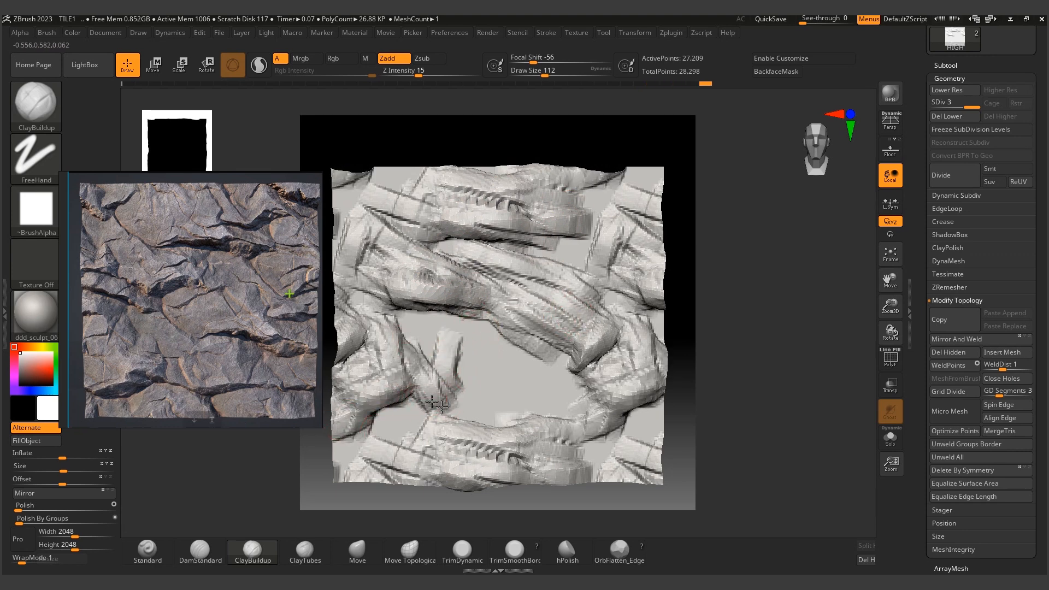
Build up overlapping slanted rock layers with ClayBuildup in the empty area below the mesh's centre.
drag(432, 400, 422, 353)
drag(437, 355, 522, 377)
drag(429, 380, 517, 402)
mouse_move(461, 342)
mouse_down()
mouse_move(539, 383)
mouse_move(541, 399)
mouse_up()
drag(465, 352, 533, 381)
mouse_move(476, 378)
mouse_down()
mouse_move(534, 387)
mouse_move(557, 402)
mouse_up()
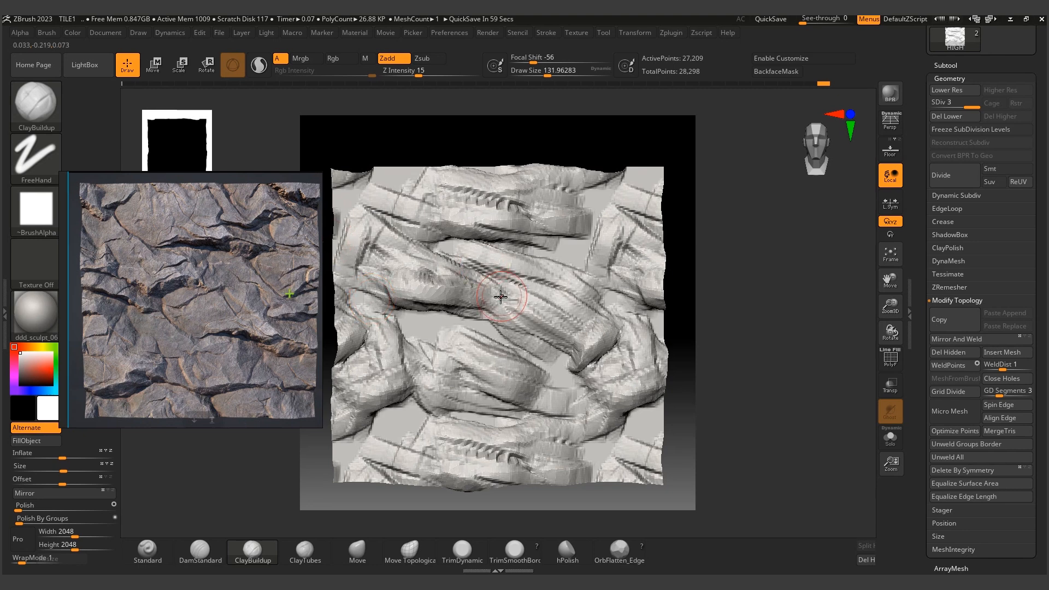
Layer larger ClayBuildup strokes at draw size about 136 over the central diagonal band and the remaining lower gaps.
mouse_move(458, 246)
mouse_down()
mouse_move(579, 347)
mouse_move(598, 344)
mouse_up()
key(bracketright)
mouse_move(518, 263)
mouse_down()
mouse_move(587, 292)
mouse_move(582, 340)
mouse_up()
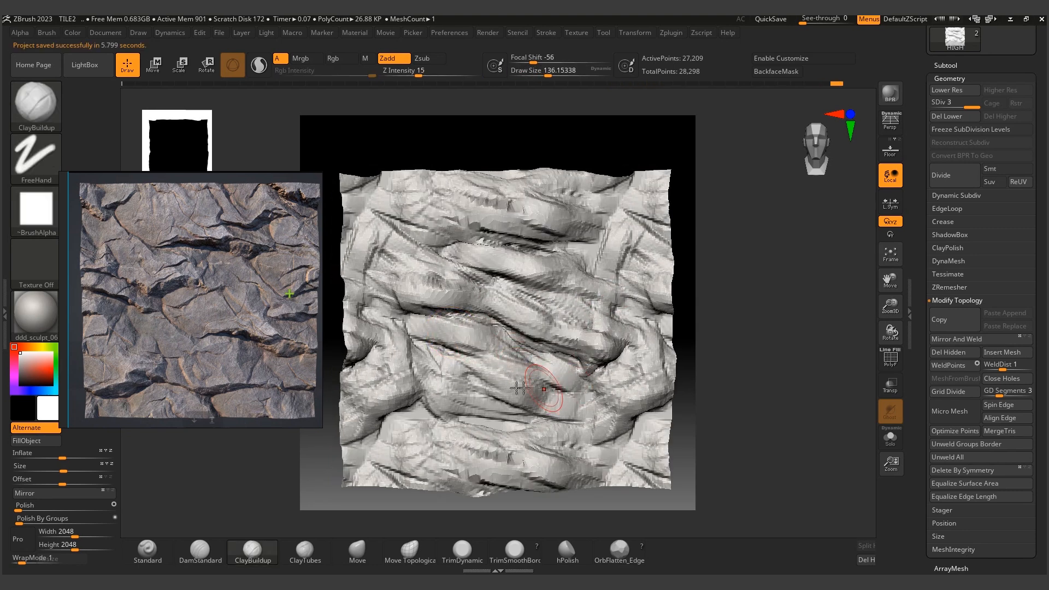
mouse_move(440, 401)
mouse_down()
mouse_move(392, 446)
mouse_move(479, 447)
mouse_up()
Flatten the top of the upper ledge and the left-middle bulge with TrimDynamic at draw size about 192.
click(462, 552)
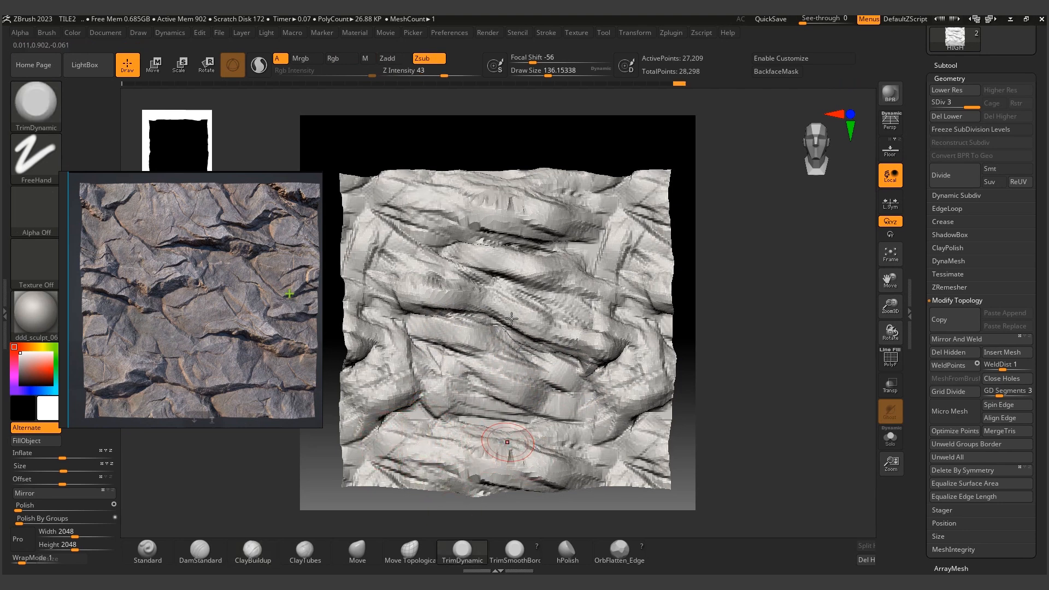
key(s)
click(474, 207)
drag(474, 206, 507, 209)
key(s)
click(497, 209)
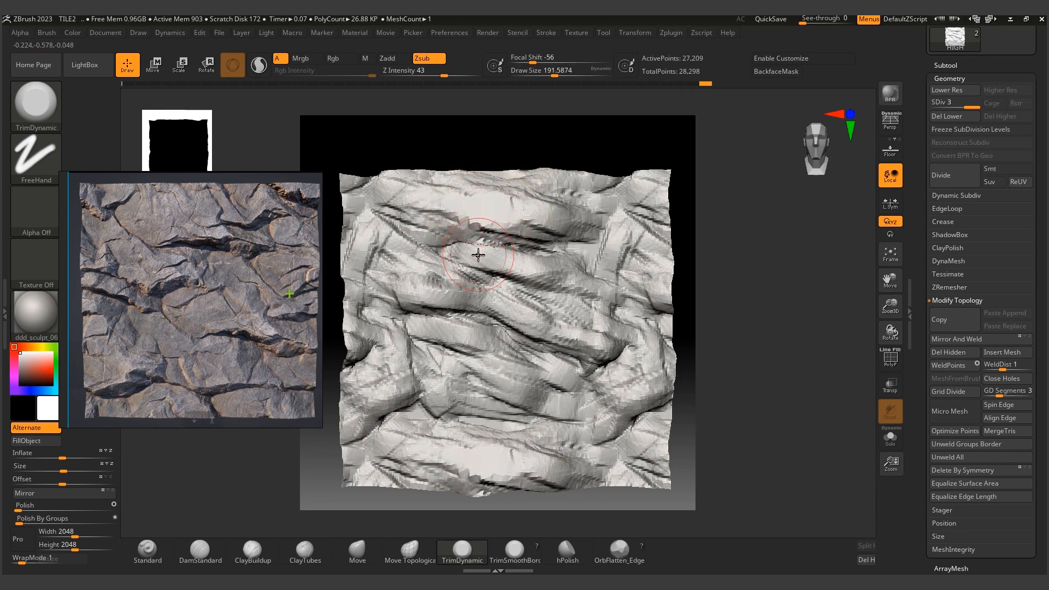
mouse_move(449, 288)
mouse_down()
mouse_move(424, 290)
mouse_move(457, 333)
mouse_move(442, 326)
mouse_move(433, 284)
mouse_up()
key(bracketleft)
key(bracketright)
Raise TrimDynamic's Z Intensity to 52 and flatten the right, central and lower rock forms with larger strokes.
drag(444, 74, 450, 75)
drag(574, 270, 647, 261)
mouse_move(514, 358)
mouse_down()
mouse_move(518, 382)
mouse_move(507, 375)
mouse_up()
mouse_move(450, 336)
mouse_down()
mouse_move(476, 348)
mouse_move(460, 348)
mouse_up()
mouse_move(387, 356)
mouse_down()
mouse_move(364, 392)
mouse_move(374, 398)
mouse_up()
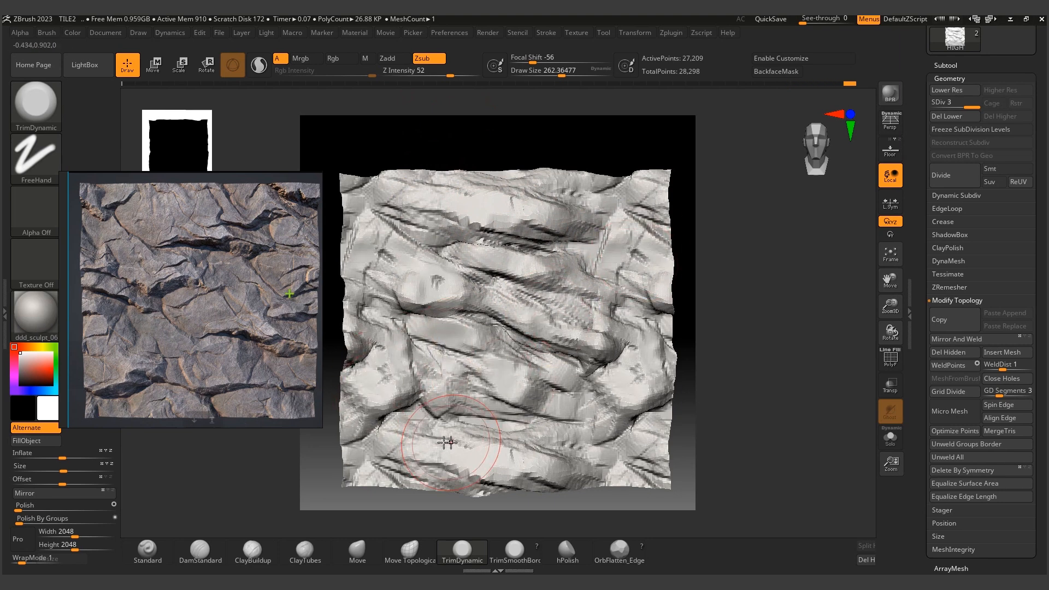
drag(491, 463, 555, 468)
mouse_move(569, 371)
mouse_down()
mouse_move(572, 330)
mouse_move(528, 321)
mouse_move(521, 301)
mouse_up()
key(s)
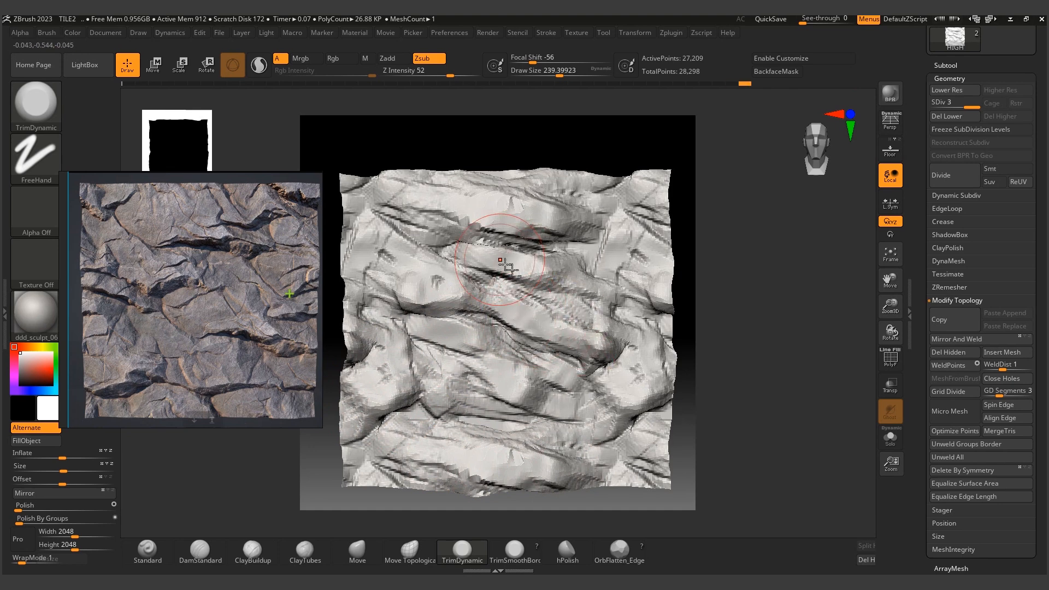
drag(499, 260, 533, 286)
Cut flat planes with OrbFlatten_Edge into the upper ledge and the rock forms along the right side.
click(625, 566)
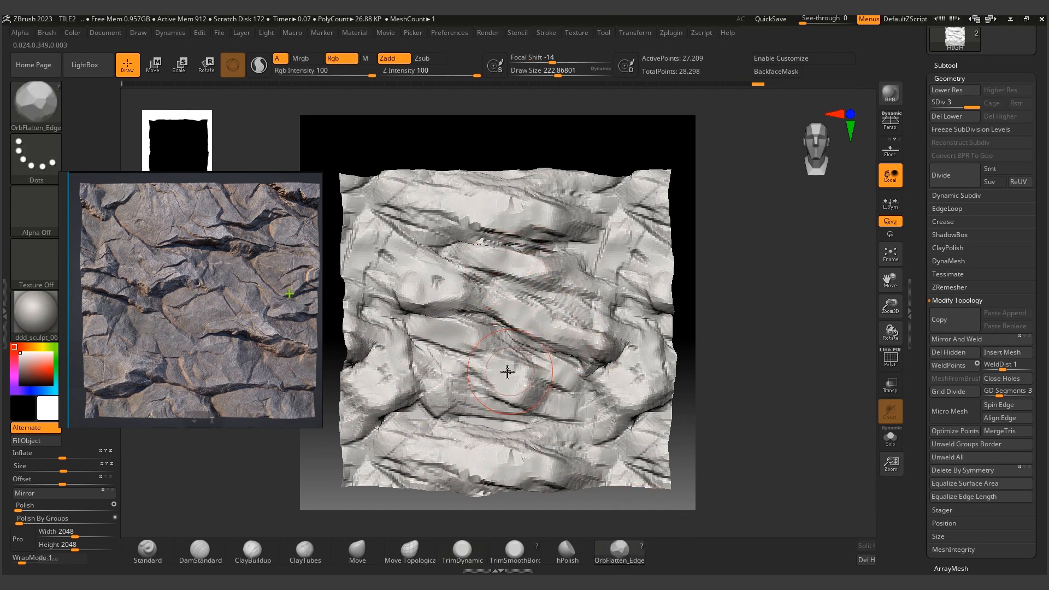
mouse_move(533, 398)
mouse_down()
mouse_move(627, 256)
mouse_move(399, 184)
mouse_move(470, 256)
mouse_move(473, 235)
mouse_move(522, 242)
mouse_move(481, 235)
mouse_move(497, 243)
mouse_move(457, 209)
mouse_move(524, 213)
mouse_move(485, 211)
mouse_move(449, 230)
mouse_move(492, 211)
mouse_move(543, 222)
mouse_move(531, 284)
mouse_move(552, 243)
mouse_move(536, 235)
mouse_move(557, 170)
mouse_move(651, 190)
mouse_up()
drag(636, 281, 621, 372)
right_drag(621, 372, 613, 358)
alt+drag(616, 364, 618, 358)
right_drag(610, 366, 612, 360)
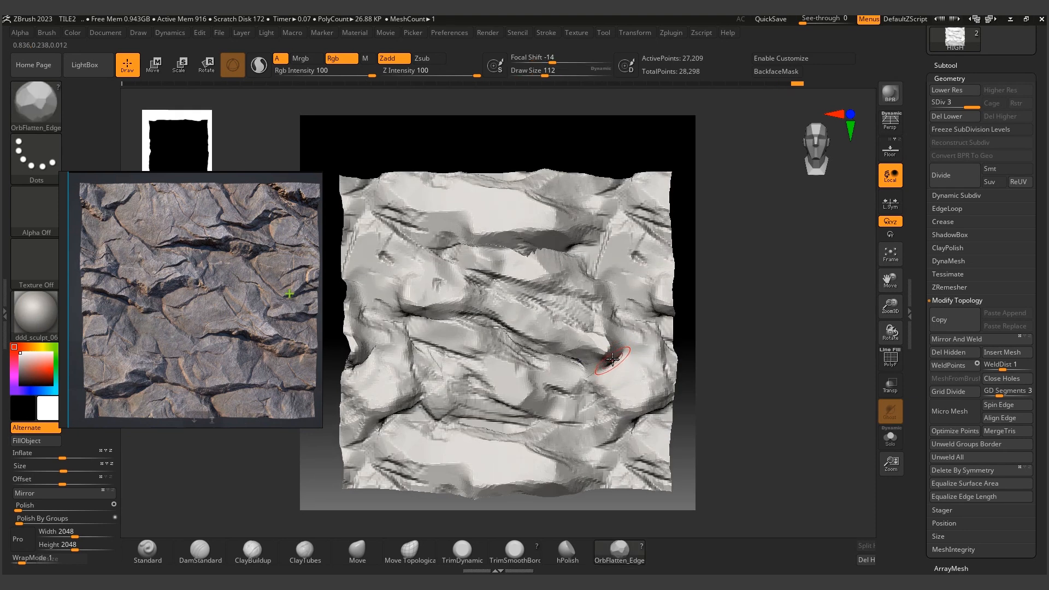
drag(613, 357, 616, 380)
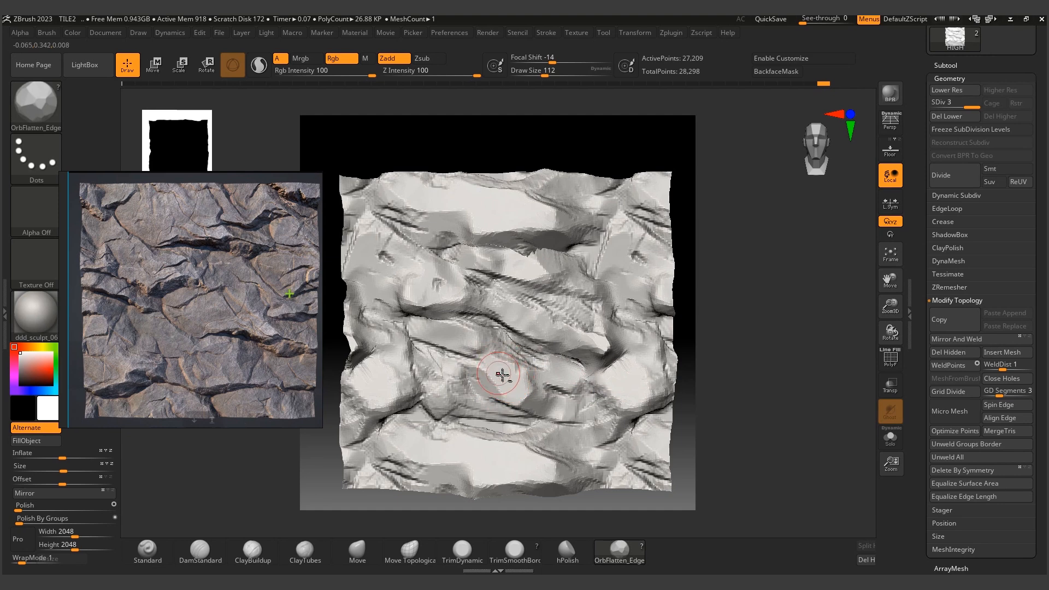
Flatten the central bulge, the middle diagonal band and the upper ledge with OrbFlatten_Edge at draw sizes of about 108 to 158.
drag(517, 360, 524, 373)
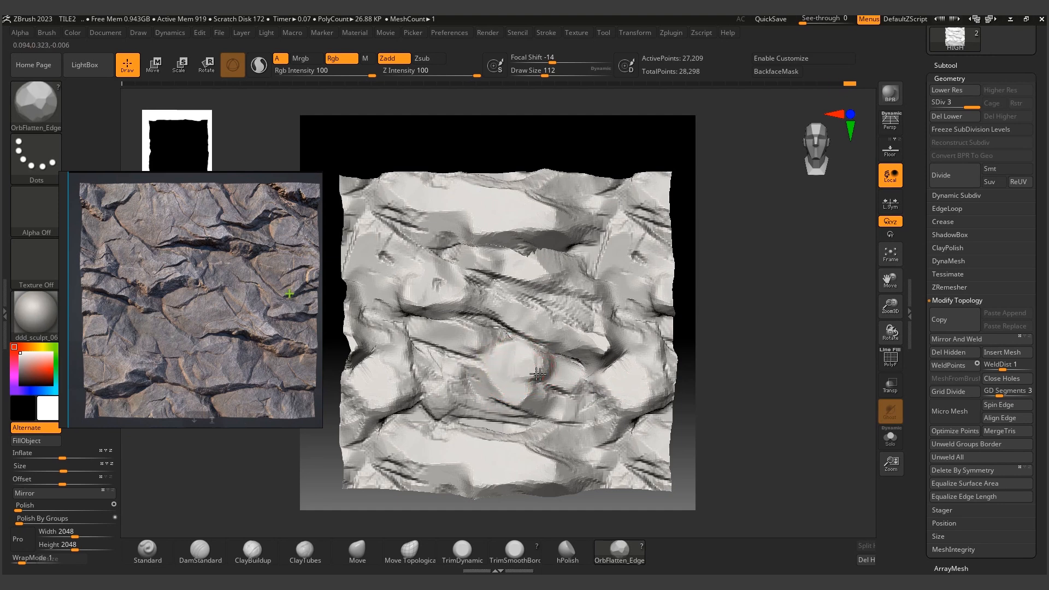
drag(472, 333, 530, 262)
key(])
key([)
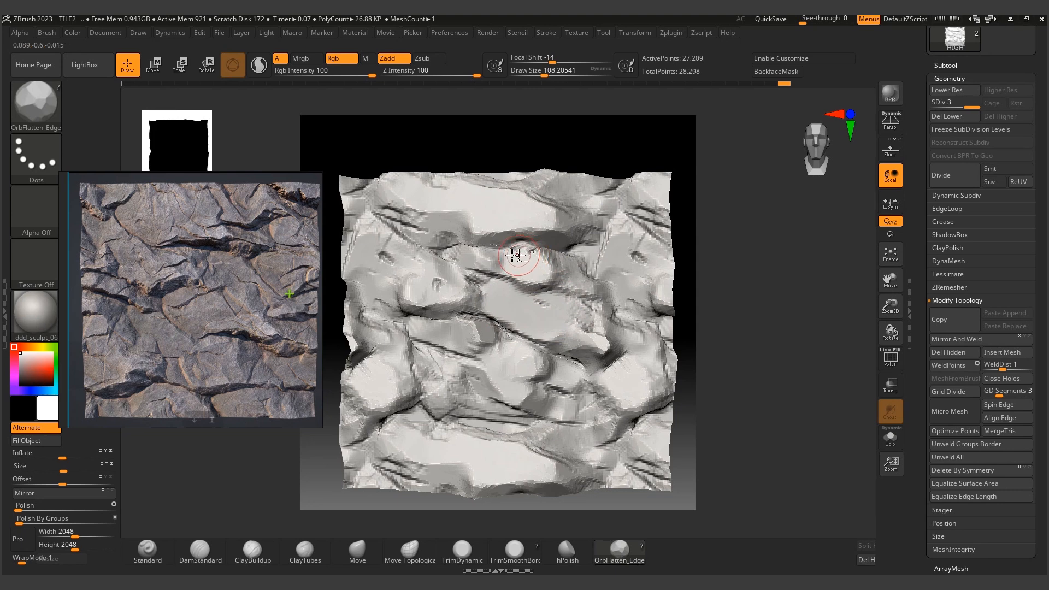
key(])
key([)
drag(512, 214, 547, 214)
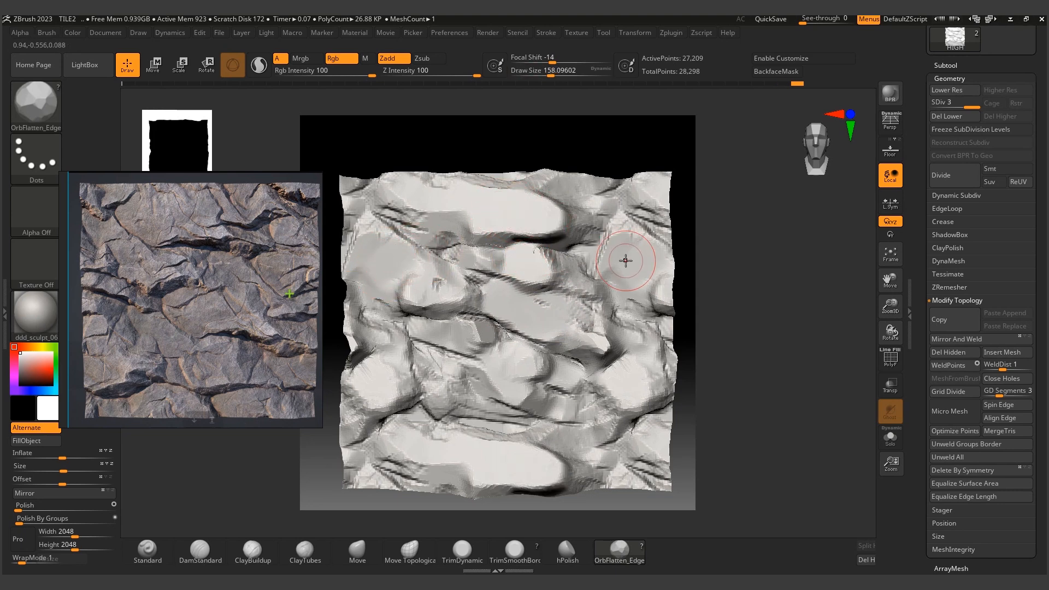
key([)
drag(539, 435, 569, 459)
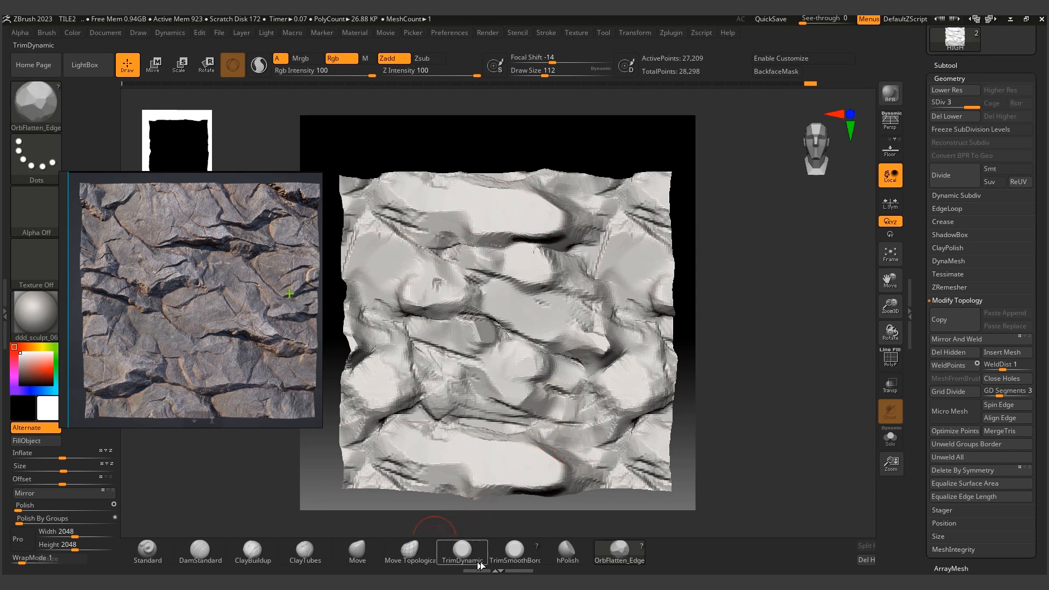
Trim the upper-left ridges and the right end of the upper ledge with TrimSmoothBorder at draw size about 145.
click(515, 549)
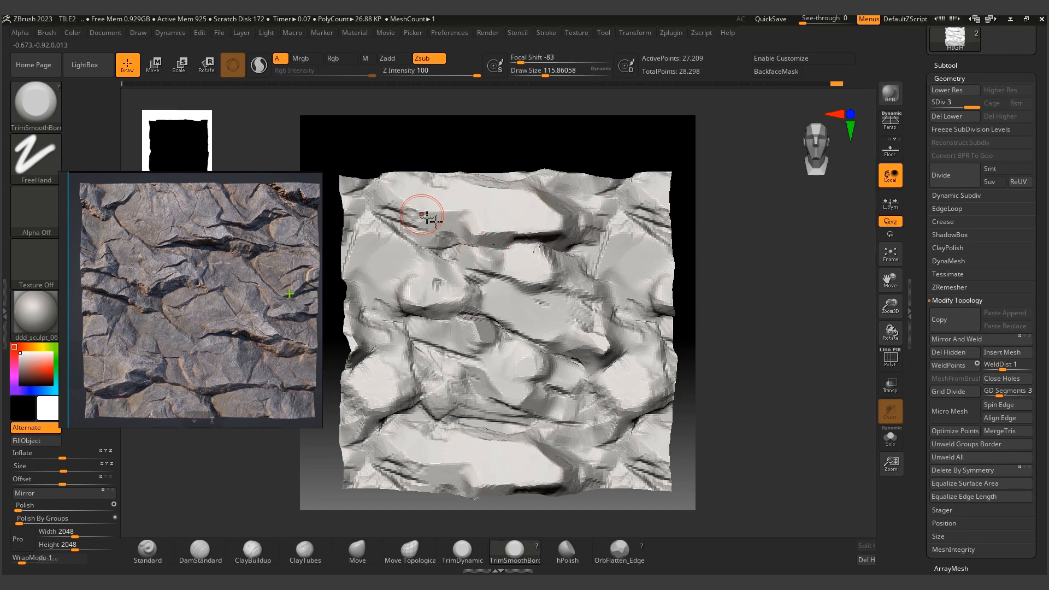
key(bracketleft)
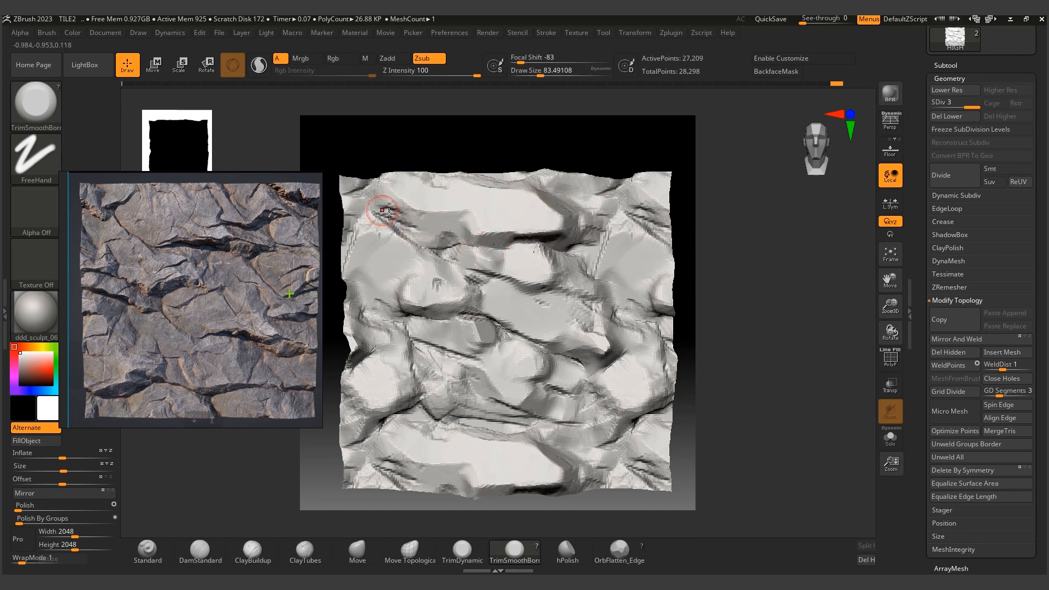
key(s)
drag(402, 221, 405, 219)
key(s)
key(s)
mouse_move(405, 218)
mouse_down()
mouse_move(384, 188)
mouse_move(389, 213)
mouse_up()
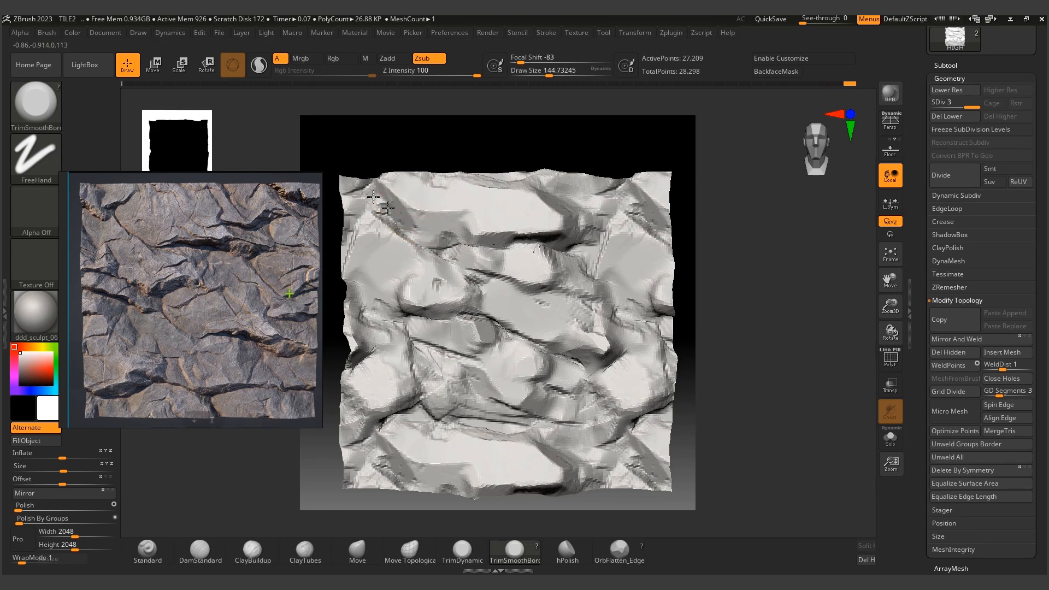
drag(552, 238, 585, 229)
drag(639, 204, 658, 228)
Trim the central bulge and upper ledge with TrimSmoothBorder at draw size about 116, smoothing the rock to the right.
key(s)
drag(568, 377, 548, 369)
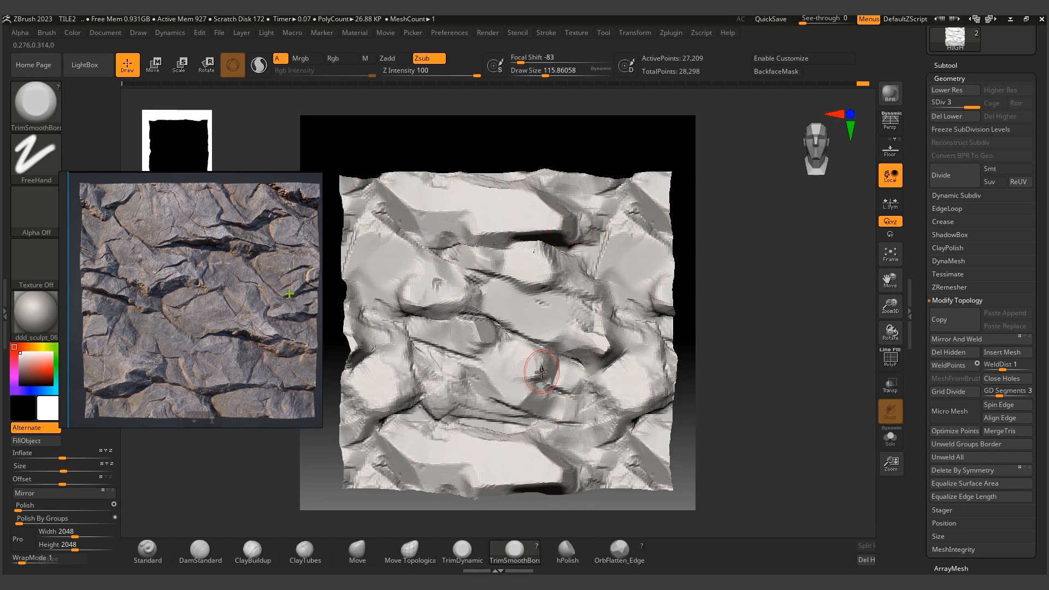
drag(523, 369, 530, 339)
shift+drag(601, 339, 593, 328)
drag(496, 210, 546, 237)
drag(629, 221, 652, 220)
Carve sharper planes with TrimSmoothBorder into the left-middle rock and the band just above the centre.
key(s)
drag(483, 269, 463, 246)
mouse_move(437, 278)
mouse_down()
mouse_move(475, 297)
mouse_move(438, 310)
mouse_move(425, 297)
mouse_up()
mouse_move(507, 350)
mouse_down()
mouse_move(509, 377)
mouse_move(534, 375)
mouse_move(471, 372)
mouse_move(453, 338)
mouse_up()
key(s)
Trim the left edge, the central bulge and the lower-left rocks with TrimSmoothBorder at draw size about 90.
key(s)
key(s)
drag(377, 315, 403, 329)
key(s)
key(s)
drag(534, 360, 534, 374)
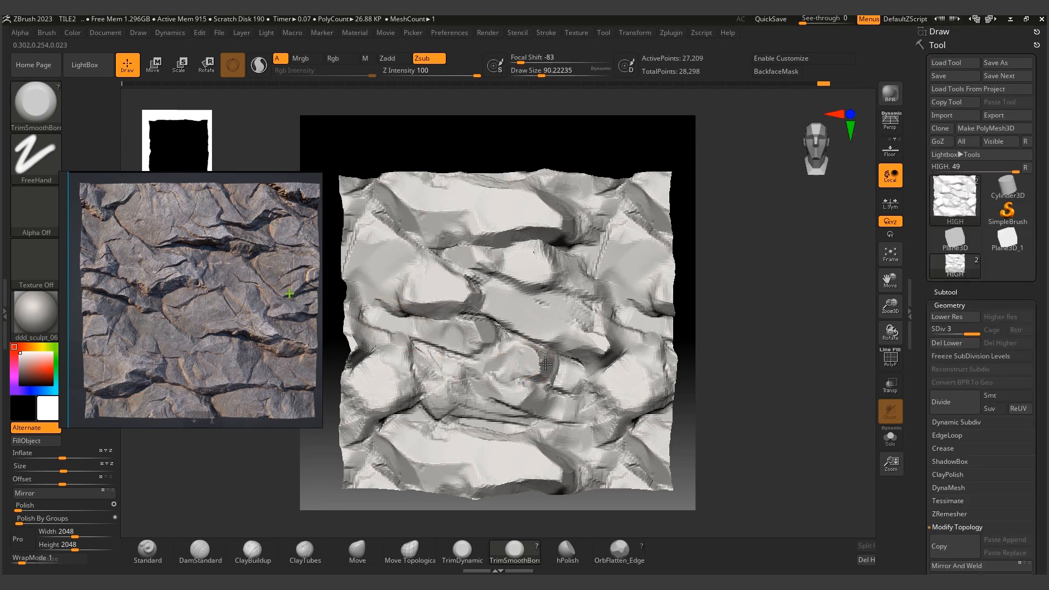
mouse_move(470, 394)
mouse_down()
mouse_move(381, 425)
mouse_move(365, 417)
mouse_up()
Add new rock mass with ClayBuildup along the right side of the mesh, from the upper ledge's end downward.
click(304, 551)
key(3)
key(s)
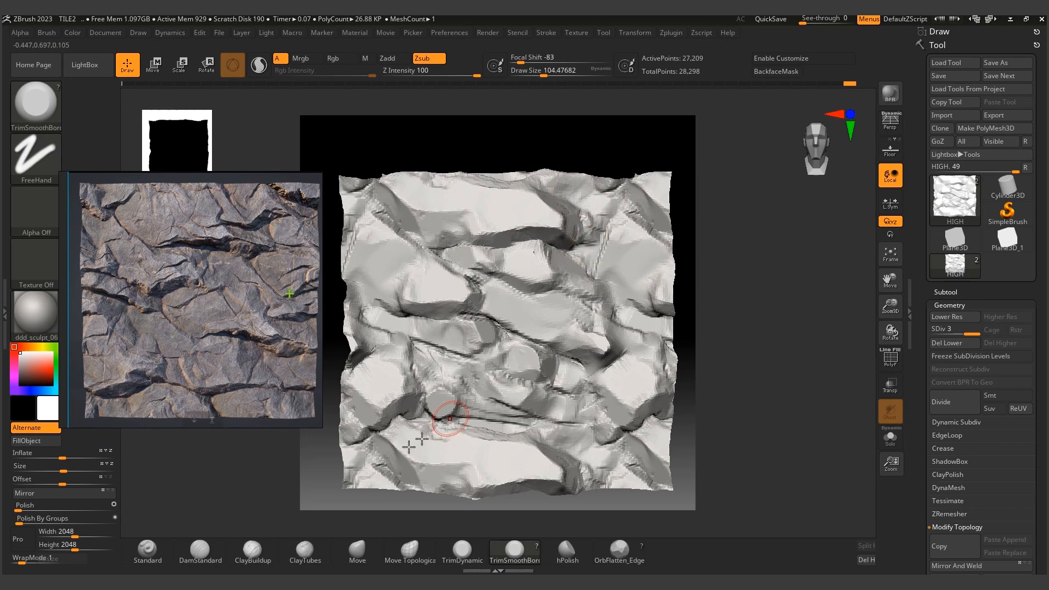
key(b)
key(c)
key(b)
drag(580, 231, 605, 269)
drag(617, 307, 670, 263)
right_drag(668, 273, 632, 321)
mouse_move(586, 337)
mouse_down()
mouse_move(625, 345)
mouse_move(582, 363)
mouse_up()
Add raised slabs with ClayTubes to the lower-right, left-middle and upper ledge areas using a larger brush.
key(bracketright)
key(bracketright)
key(bracketright)
click(305, 552)
mouse_move(645, 350)
mouse_down()
mouse_move(591, 366)
mouse_move(557, 417)
mouse_move(498, 402)
mouse_move(572, 406)
mouse_up()
mouse_move(465, 289)
mouse_down()
mouse_move(459, 300)
mouse_move(394, 295)
mouse_up()
key(s)
drag(417, 285, 446, 280)
drag(470, 204, 512, 196)
Trim the new slabs on the upper ledge, centre and left-middle rock into flat facets with TrimSmoothBorder.
click(515, 549)
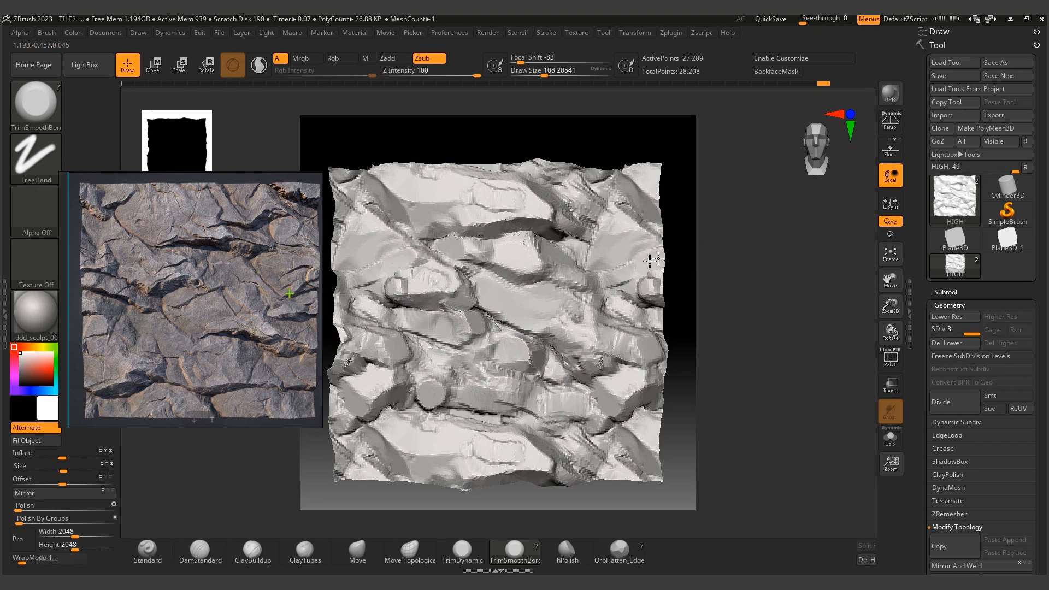
drag(559, 207, 555, 218)
drag(529, 352, 522, 364)
drag(403, 282, 448, 277)
key(s)
drag(654, 300, 647, 299)
key(s)
Trim the lower-centre slabs and the upper-middle and right-hand rocks into flat planes with TrimSmoothBorder.
drag(612, 273, 481, 247)
mouse_move(437, 369)
mouse_down()
mouse_move(435, 404)
mouse_move(515, 391)
mouse_up()
key(s)
drag(563, 416, 575, 423)
drag(479, 408, 438, 395)
key(s)
drag(526, 352, 524, 352)
drag(593, 281, 600, 265)
drag(640, 236, 625, 238)
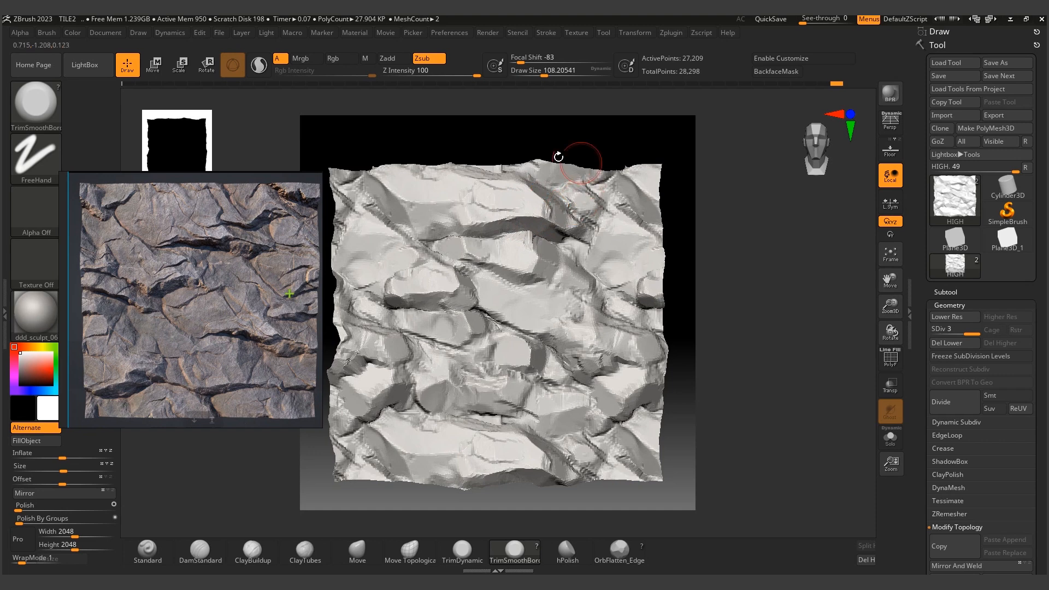
Divide the HIGH mesh to subdivision level 4 and smooth the right end of the upper ledge.
key(d)
shift+drag(549, 224, 571, 227)
key(s)
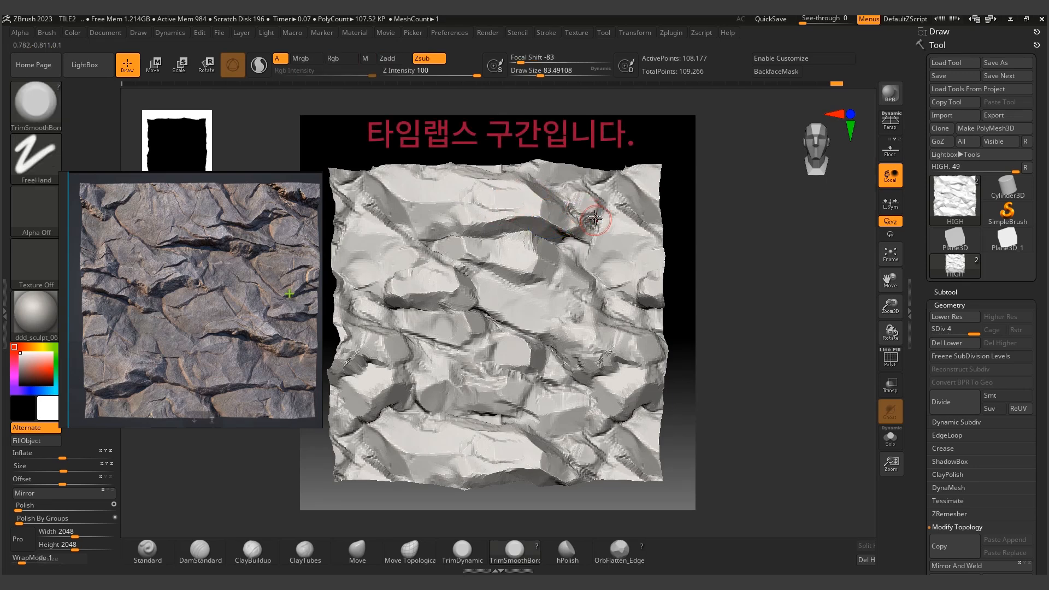
Add smaller raised rock patches with ClayTubes at draw size about 83 across the upper ledge, left side and centre.
key(b)
key(c)
key(t)
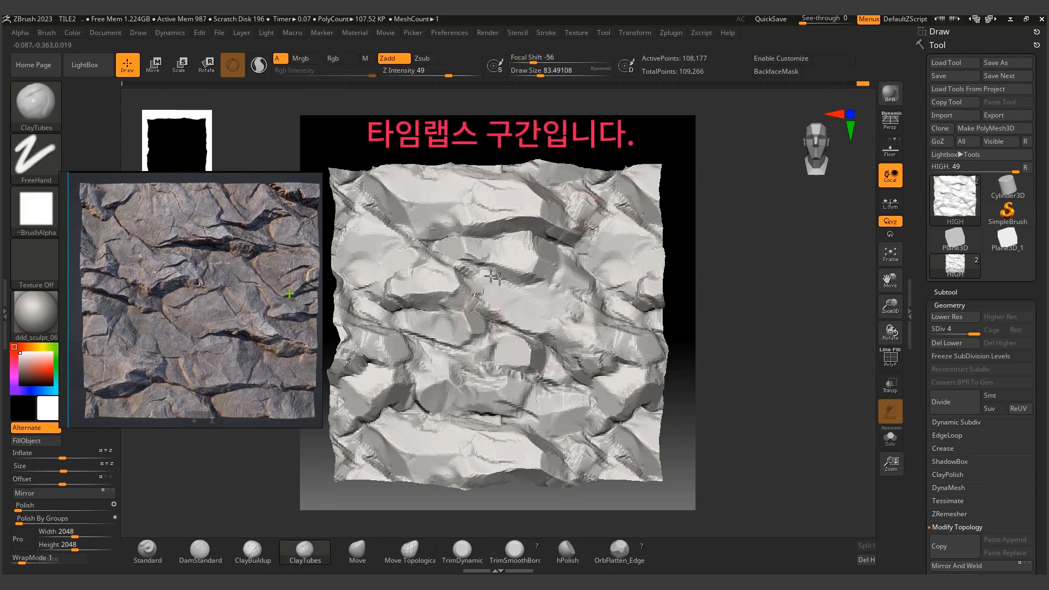
drag(538, 236, 579, 246)
drag(493, 190, 528, 208)
drag(365, 195, 388, 215)
mouse_move(412, 321)
mouse_down()
mouse_move(469, 331)
mouse_move(559, 310)
mouse_up()
mouse_move(472, 275)
mouse_down()
mouse_move(498, 298)
mouse_move(513, 288)
mouse_up()
drag(353, 263, 386, 269)
drag(542, 331, 578, 338)
Flatten the added patches on the upper ledge, right side, centre and left-middle rocks into facets with OrbFlatten_Edge.
click(515, 552)
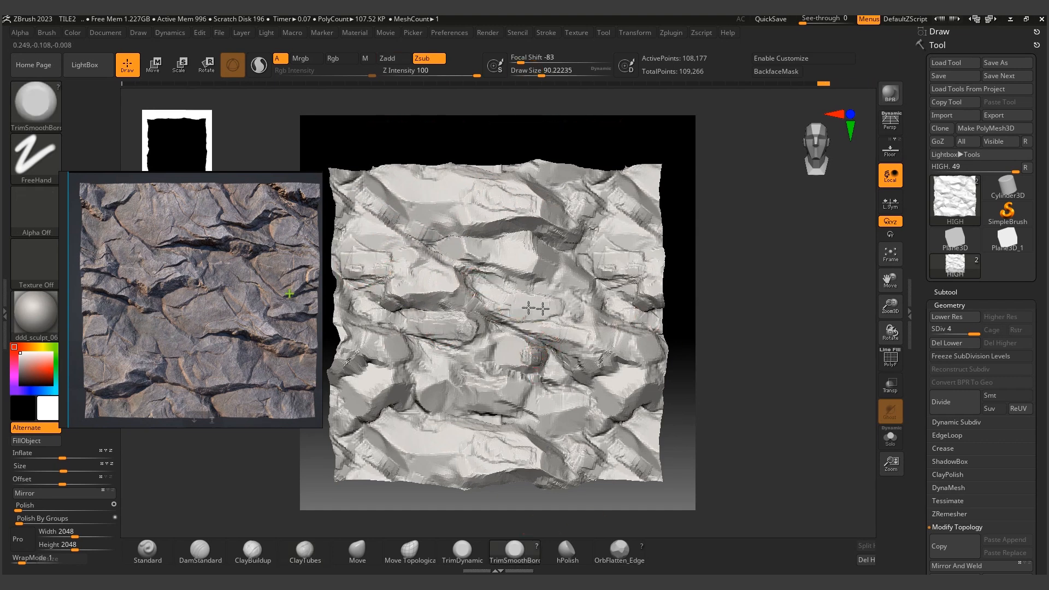
click(619, 552)
mouse_move(504, 210)
mouse_down()
mouse_move(533, 200)
mouse_move(592, 218)
mouse_up()
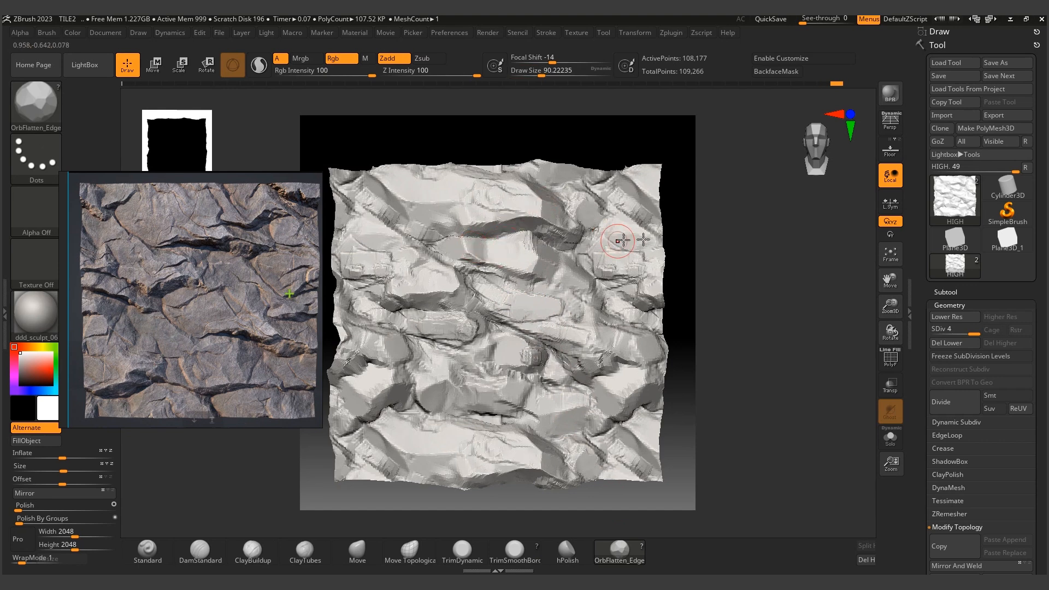
drag(606, 261, 634, 265)
drag(485, 285, 504, 277)
mouse_move(613, 337)
mouse_down()
mouse_move(634, 329)
mouse_move(650, 301)
mouse_move(578, 288)
mouse_move(592, 297)
mouse_up()
drag(449, 300, 399, 297)
mouse_move(455, 376)
mouse_down()
mouse_move(474, 360)
mouse_move(425, 328)
mouse_up()
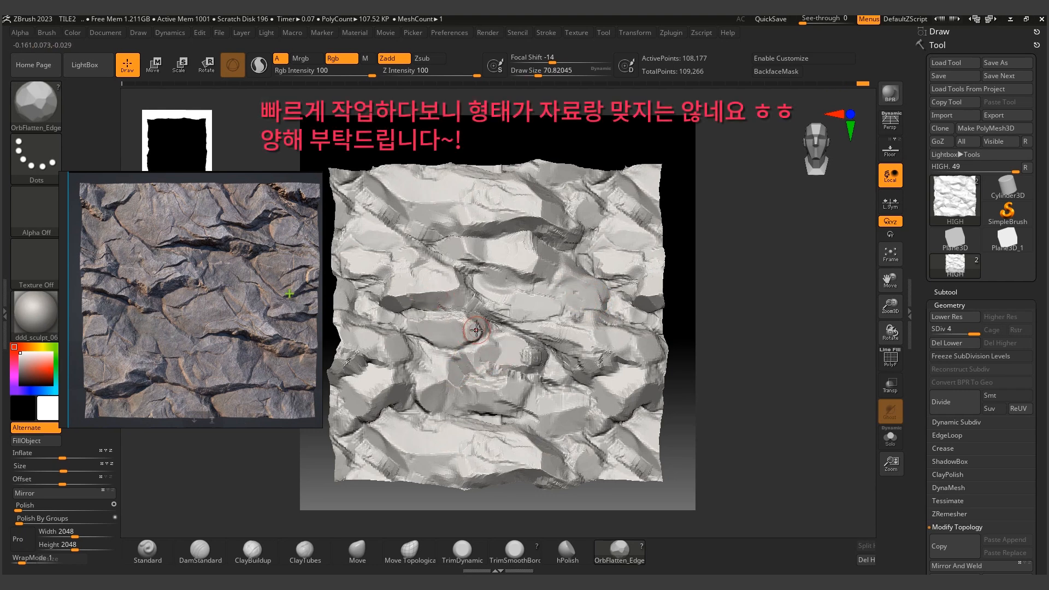
Flatten the centre-right, right-edge, upper-right and lower-left rocks into facets with OrbFlatten_Edge.
drag(548, 330, 604, 342)
key(bracketleft)
mouse_move(661, 312)
mouse_down()
mouse_move(637, 300)
mouse_move(648, 290)
mouse_up()
drag(612, 254, 602, 243)
drag(578, 196, 559, 183)
mouse_move(432, 395)
mouse_down()
mouse_move(418, 420)
mouse_move(386, 418)
mouse_up()
Add small raised rock patches with ClayTubes on the lower-left and lower-centre rocks.
key(b)
key(c)
key(t)
right_drag(388, 427, 386, 402)
drag(386, 403, 390, 420)
drag(485, 420, 489, 420)
right_drag(489, 420, 495, 451)
Flatten the new lower-left and lower-centre patches into facets with OrbFlatten_Edge.
click(615, 550)
mouse_move(469, 407)
mouse_down()
mouse_move(511, 417)
mouse_move(487, 398)
mouse_up()
mouse_move(385, 410)
mouse_down()
mouse_move(416, 365)
mouse_move(391, 394)
mouse_up()
key(bracketright)
Trim the centre, upper-ledge, upper-right and right-middle rocks into flat planes with TrimSmoothBorder.
click(514, 551)
mouse_move(493, 372)
mouse_down()
mouse_move(522, 368)
mouse_move(519, 359)
mouse_up()
drag(466, 287, 470, 277)
drag(487, 267, 522, 266)
drag(492, 215, 517, 215)
drag(620, 206, 639, 221)
drag(587, 354, 605, 350)
mouse_move(573, 305)
mouse_down()
mouse_move(569, 286)
mouse_move(507, 252)
mouse_up()
Trim the upper-left, upper-right and central slabs with TrimSmoothBorder, adjusting the draw size to about 74.
key(])
drag(437, 227, 398, 210)
key(])
mouse_move(615, 198)
mouse_down()
mouse_move(605, 179)
mouse_move(648, 222)
mouse_up()
mouse_move(613, 339)
mouse_down()
mouse_move(652, 345)
mouse_move(571, 326)
mouse_move(582, 301)
mouse_move(529, 306)
mouse_up()
key([)
key([)
mouse_move(499, 377)
mouse_down()
mouse_move(543, 382)
mouse_move(566, 357)
mouse_up()
key([)
drag(520, 328, 507, 324)
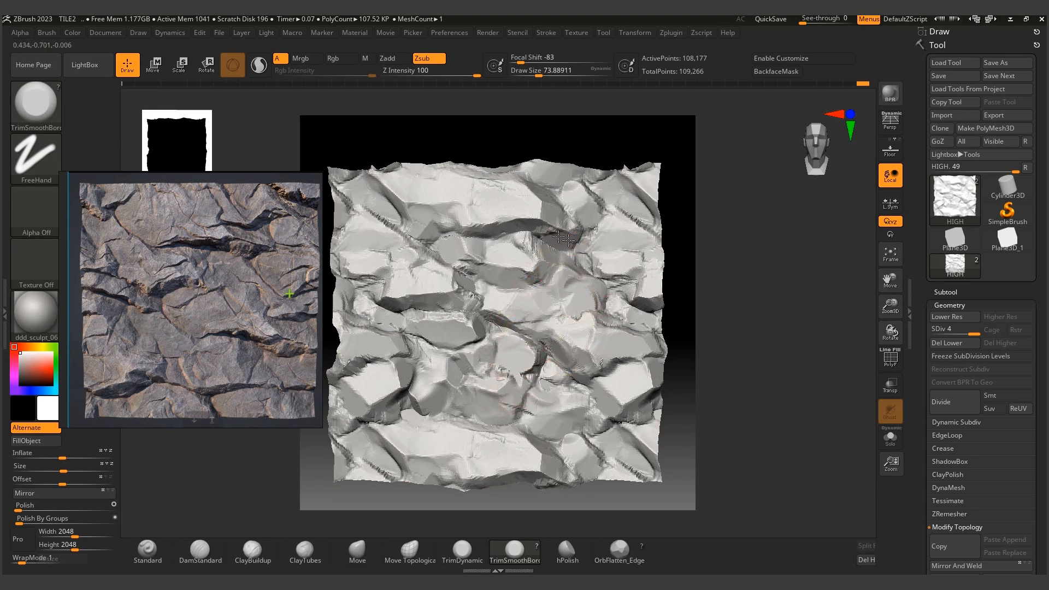
Divide the HIGH mesh to subdivision level 5 and trim the upper-right and centre rocks with TrimSmoothBorder.
drag(604, 208, 591, 186)
key(])
drag(607, 365, 648, 360)
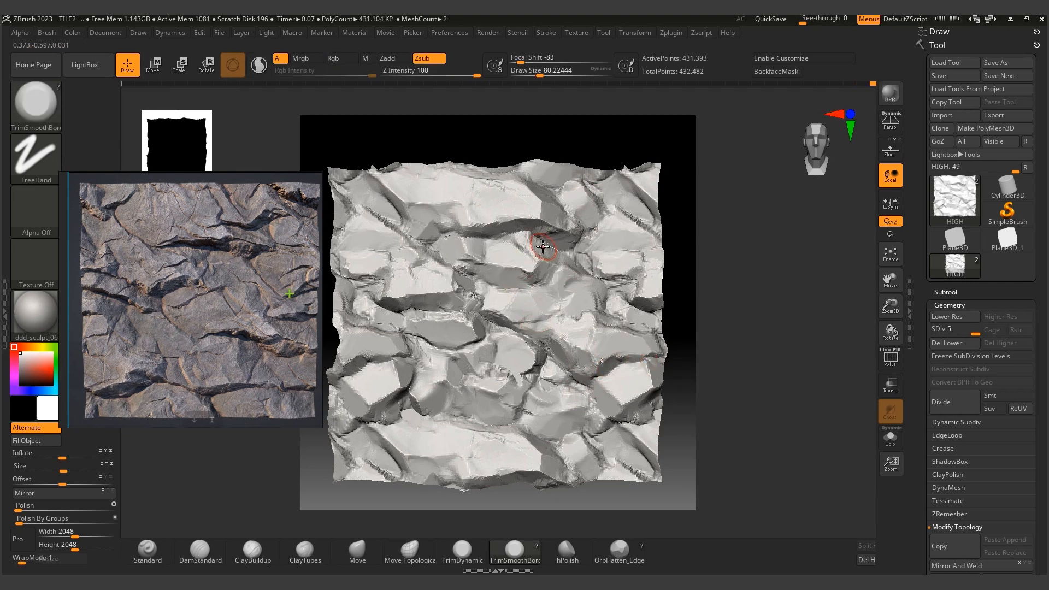
mouse_move(584, 214)
mouse_down()
mouse_move(573, 185)
mouse_move(610, 207)
mouse_up()
drag(542, 351, 527, 374)
drag(595, 333, 585, 340)
drag(520, 313, 503, 306)
Trim the lower-left rocks into sharper planes with TrimSmoothBorder at draw size about 83.
key(])
drag(390, 419, 370, 422)
drag(394, 471, 360, 451)
key([)
key(])
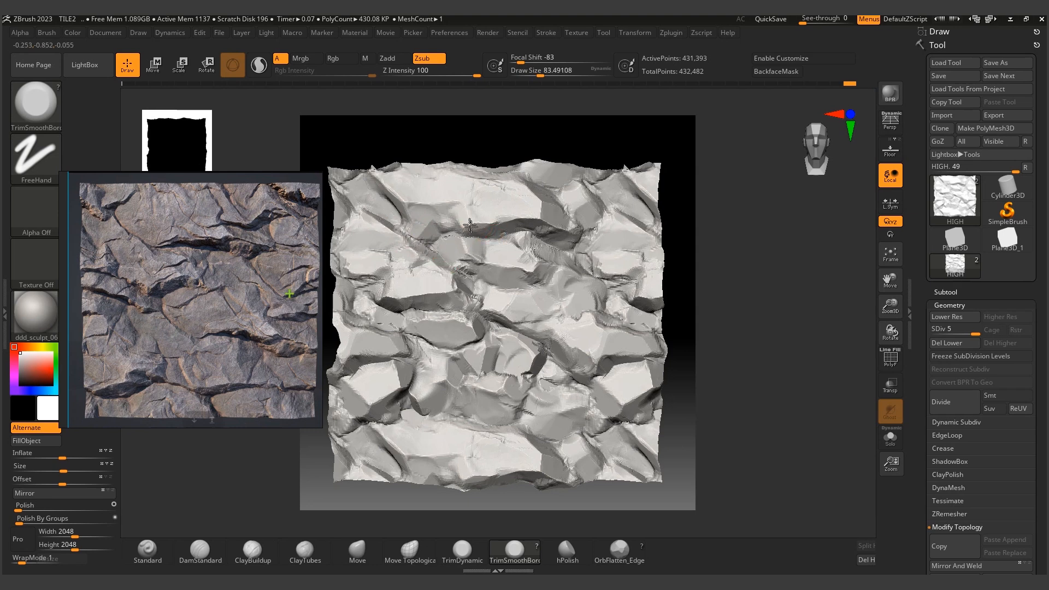
key(])
key(])
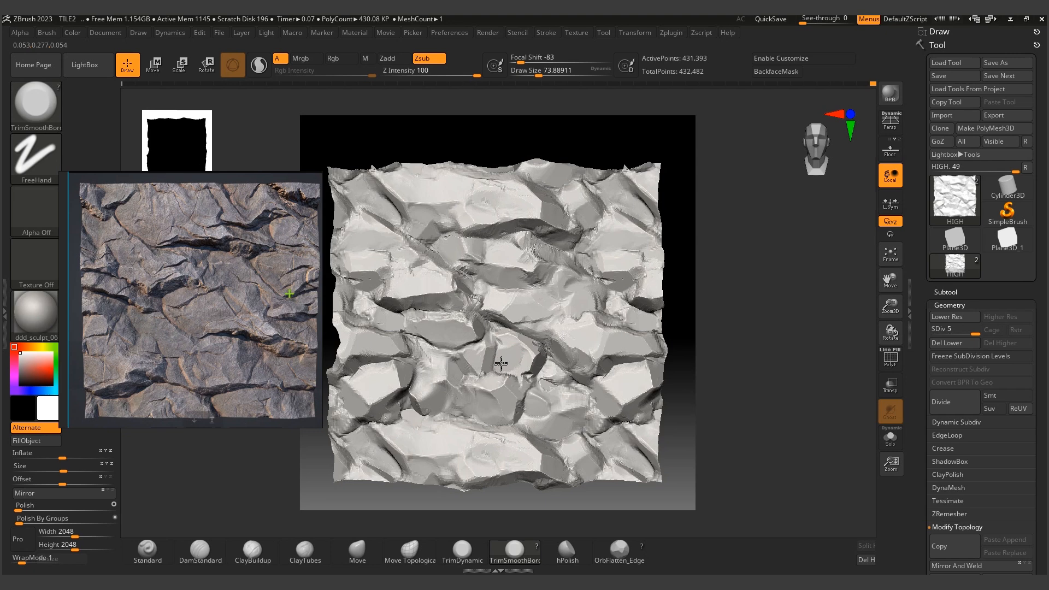
Trim the facets of the centre rocks and the right-middle rock with TrimSmoothBorder, varying the draw size.
key([)
key([)
key([)
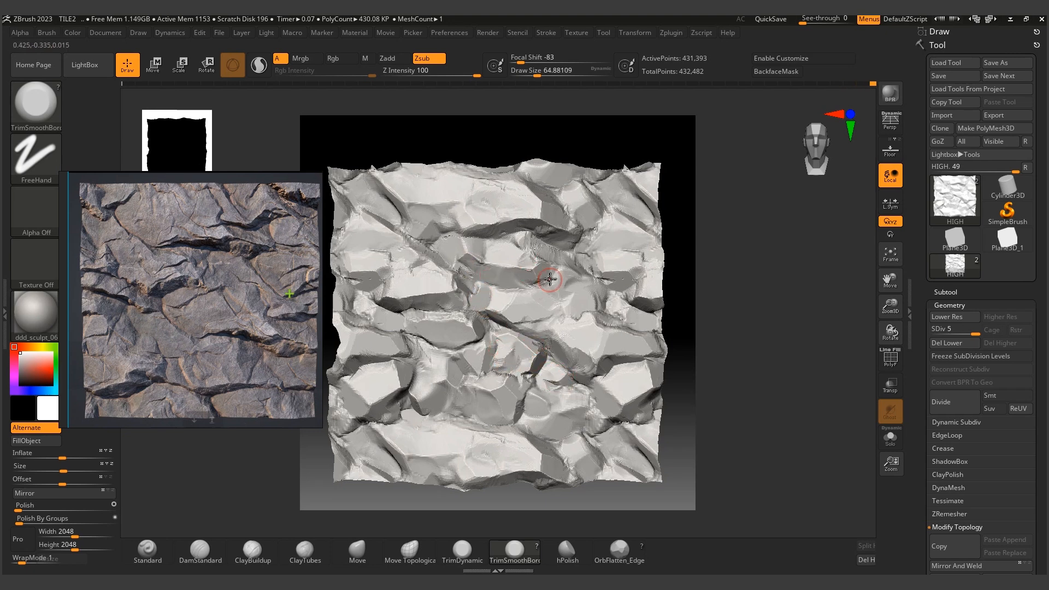
key(])
key(])
mouse_move(584, 331)
mouse_down()
mouse_move(573, 313)
mouse_move(612, 302)
mouse_move(599, 297)
mouse_up()
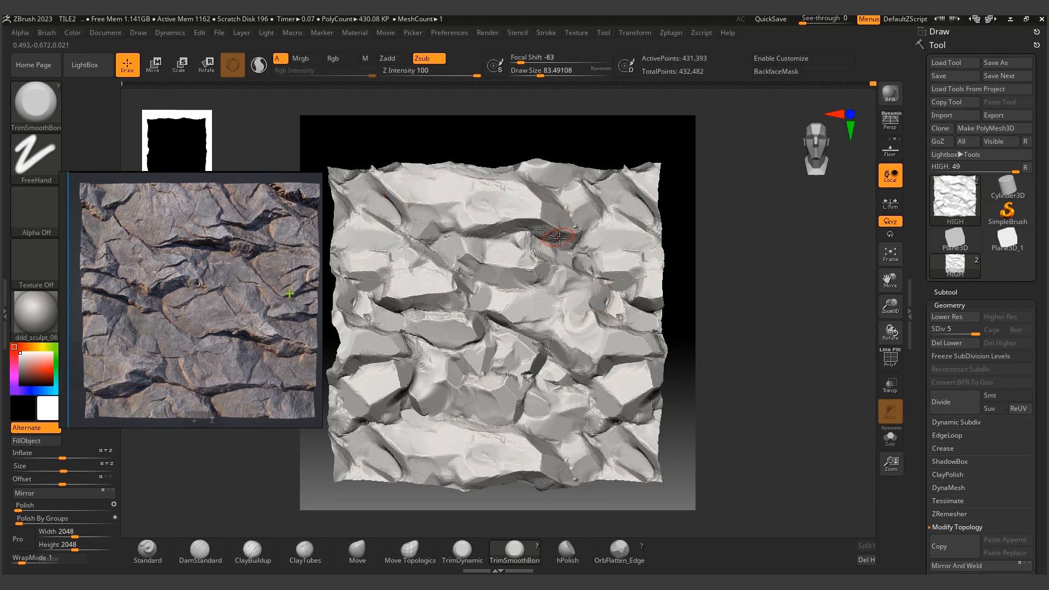
Divide the HIGH mesh to subdivision level 6 and trim the upper-centre and right-middle rocks with TrimSmoothBorder.
key(ctrl+d)
key(])
click(528, 258)
key([)
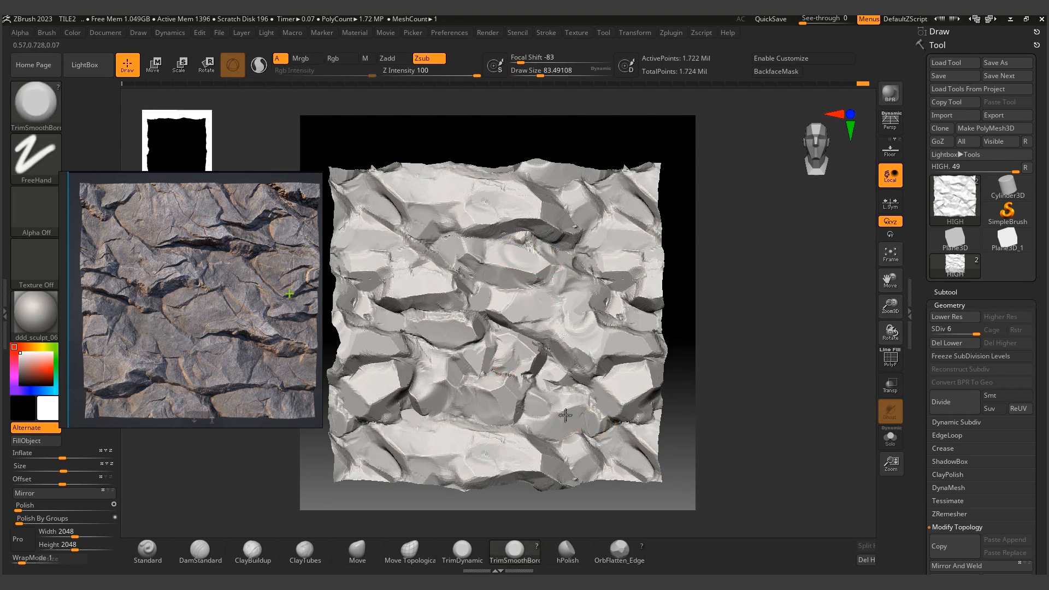
key(])
drag(584, 333, 569, 304)
Flatten the rock just below the upper ledge with OrbFlatten_Edge at a reduced draw size.
click(620, 551)
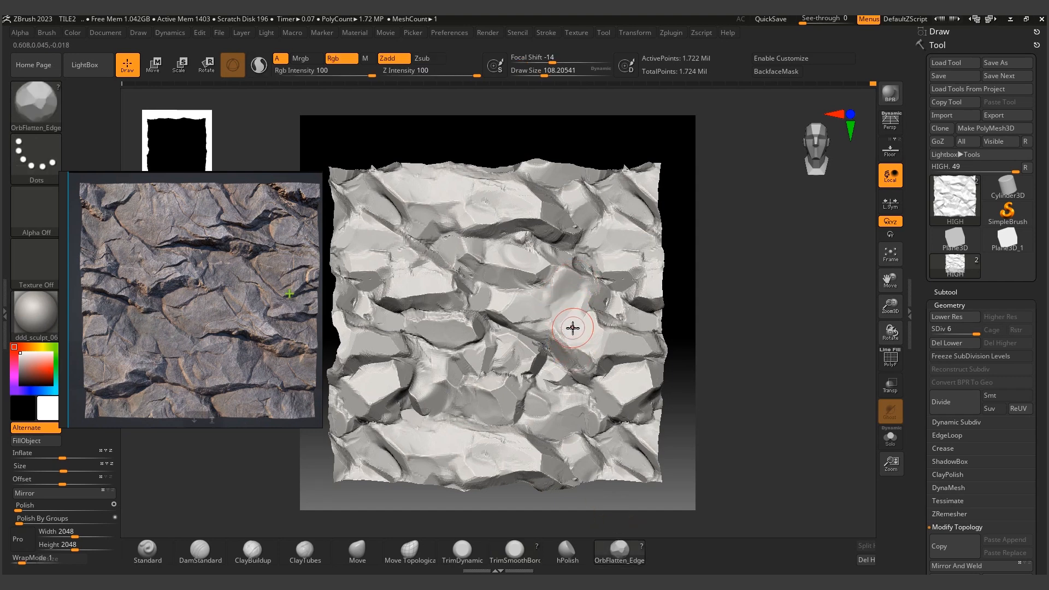
key([)
mouse_move(527, 268)
mouse_down()
mouse_move(519, 239)
mouse_move(537, 247)
mouse_up()
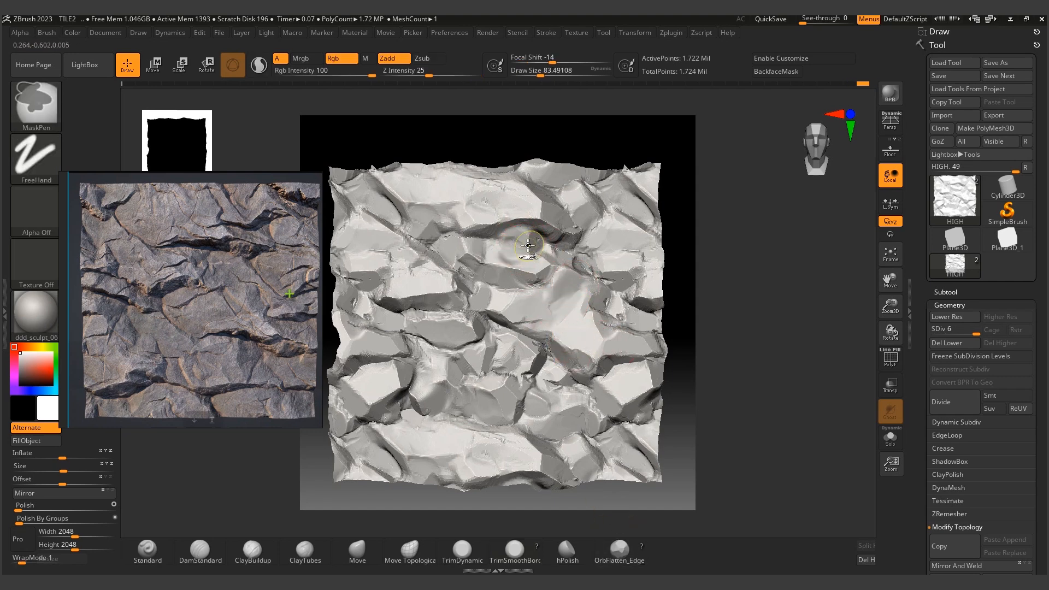
Build up clay on the right-middle rock with ClayTubes.
key(b)
key(c)
key(t)
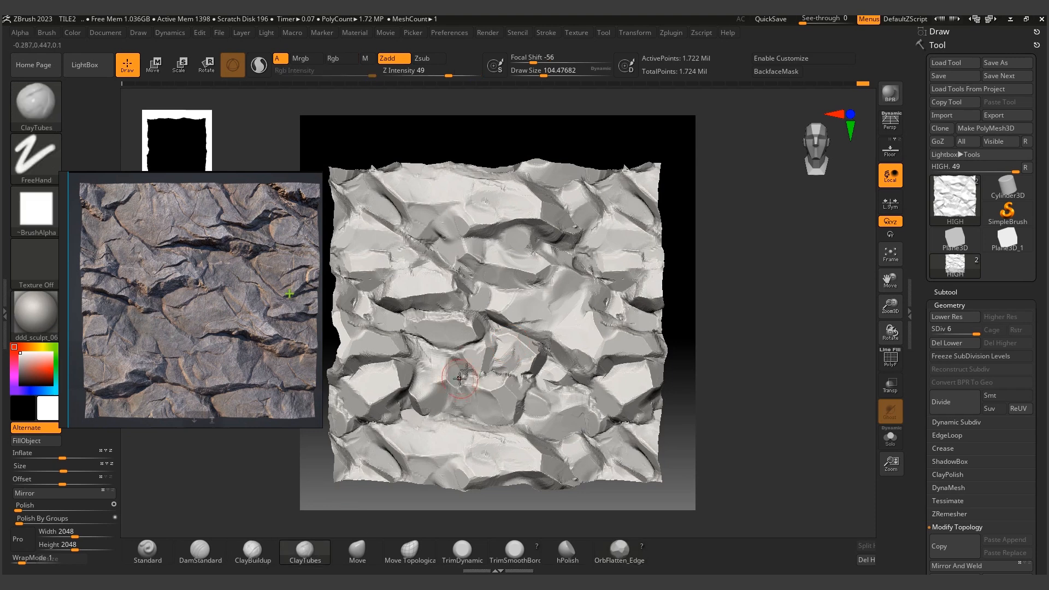
mouse_move(623, 295)
mouse_down()
mouse_move(618, 316)
mouse_move(595, 298)
mouse_up()
Flatten the rocks from the upper centre and right side down to the lower centre with a larger OrbFlatten_Edge brush.
key(b)
key(o)
key(f)
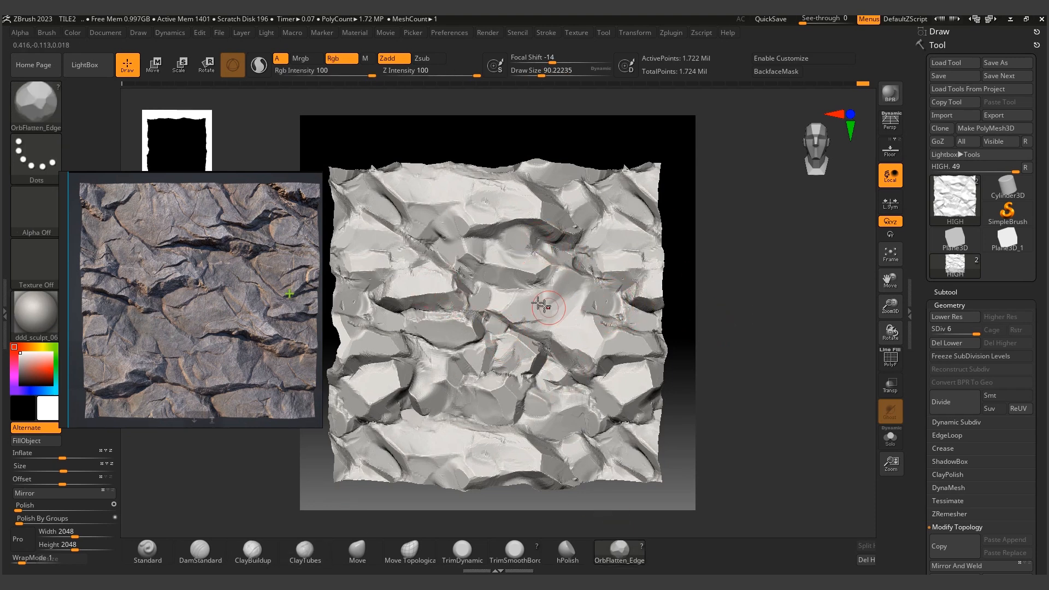
key(])
key(])
drag(481, 273, 509, 256)
drag(596, 254, 625, 249)
drag(436, 298, 448, 308)
mouse_move(485, 354)
mouse_down()
mouse_move(506, 359)
mouse_move(555, 417)
mouse_up()
Flatten the bottom ledge and the central slabs with a smaller OrbFlatten_Edge brush.
key([)
drag(485, 459, 501, 455)
key([)
mouse_move(469, 350)
mouse_down()
mouse_move(463, 332)
mouse_move(441, 325)
mouse_up()
drag(477, 354, 494, 361)
Trim the central slab, right-side rock and upper-left ledge edge with TrimSmoothBorder, and save the project.
click(515, 551)
key([)
alt+drag(473, 314, 494, 367)
key([)
drag(605, 246, 628, 257)
key(])
key(])
mouse_move(471, 220)
mouse_down()
mouse_move(449, 234)
mouse_move(424, 217)
mouse_up()
key(ctrl+s)
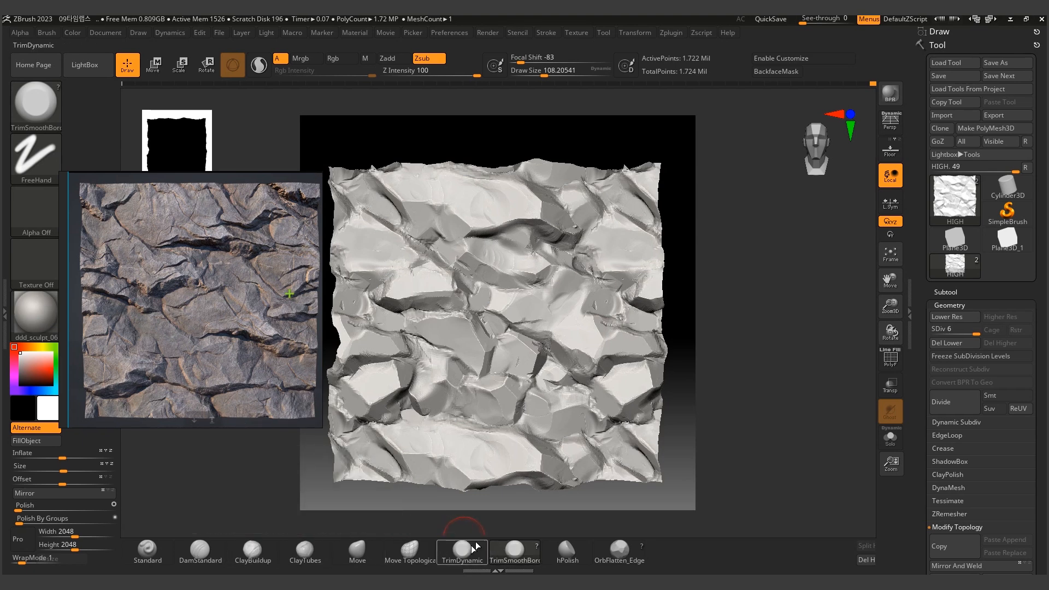
Try flattening the lower edge of the upper ledge with OrbFlatten_Edge and undo the strokes.
click(622, 549)
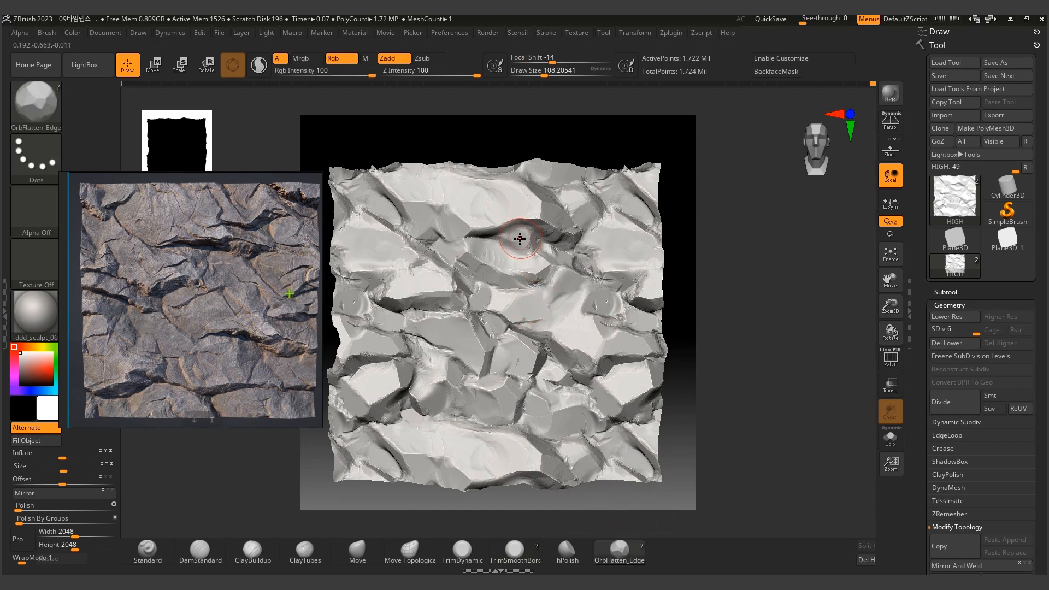
key(ctrl+z)
key(ctrl+z)
key(ctrl+z)
key(ctrl+z)
key(s)
drag(513, 236, 505, 221)
key(ctrl+z)
key(s)
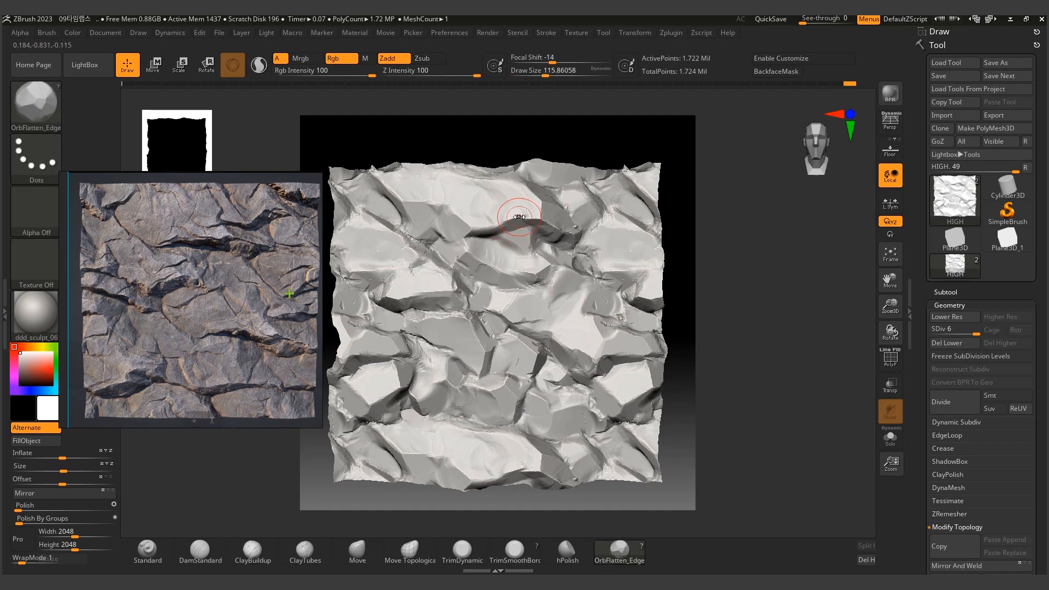
Flatten the right end of the upper ledge with OrbFlatten_Edge at draw size 112.
key(s)
drag(577, 223, 576, 223)
drag(581, 216, 578, 229)
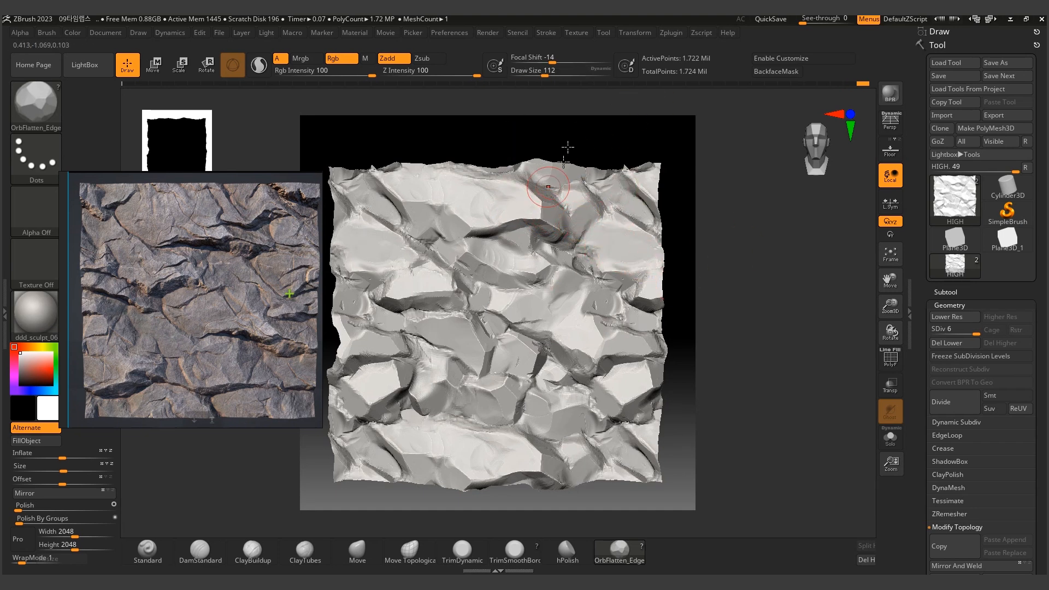
Divide the HIGH mesh to subdivision level 7.
alt+right_drag(560, 192, 572, 187)
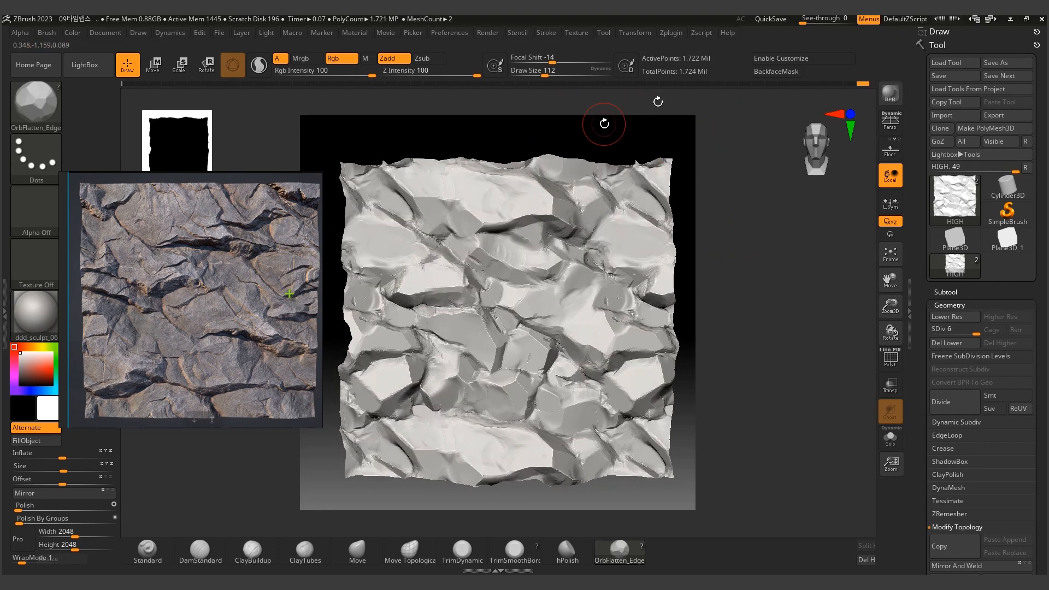
key(ctrl)
key(ctrl+d)
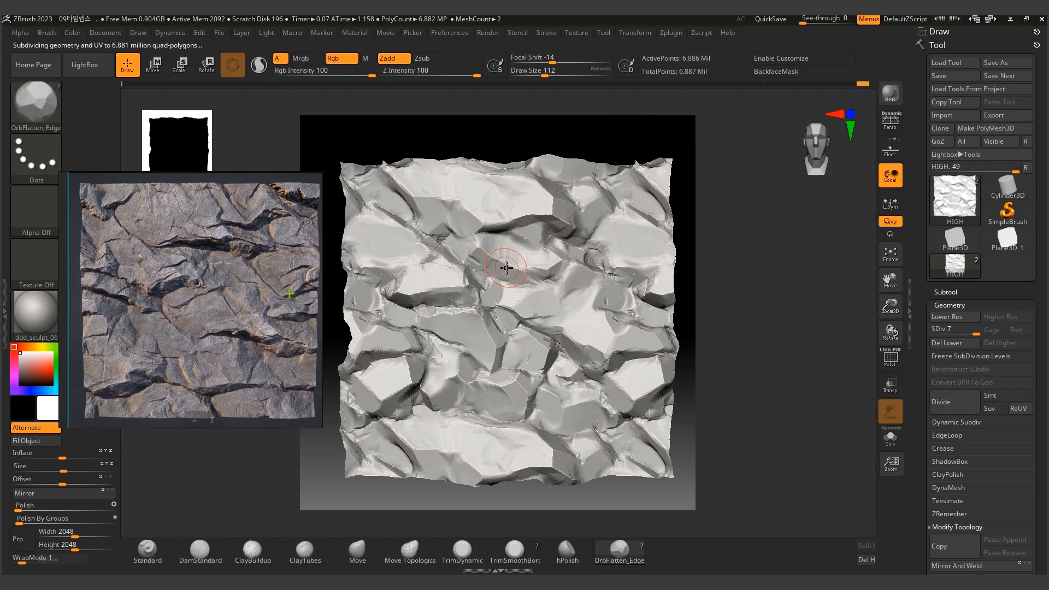
Try stamping surface damage over the centre and upper-left rocks with the Averkin_Damages_09 brush, undoing the stamps.
key(b)
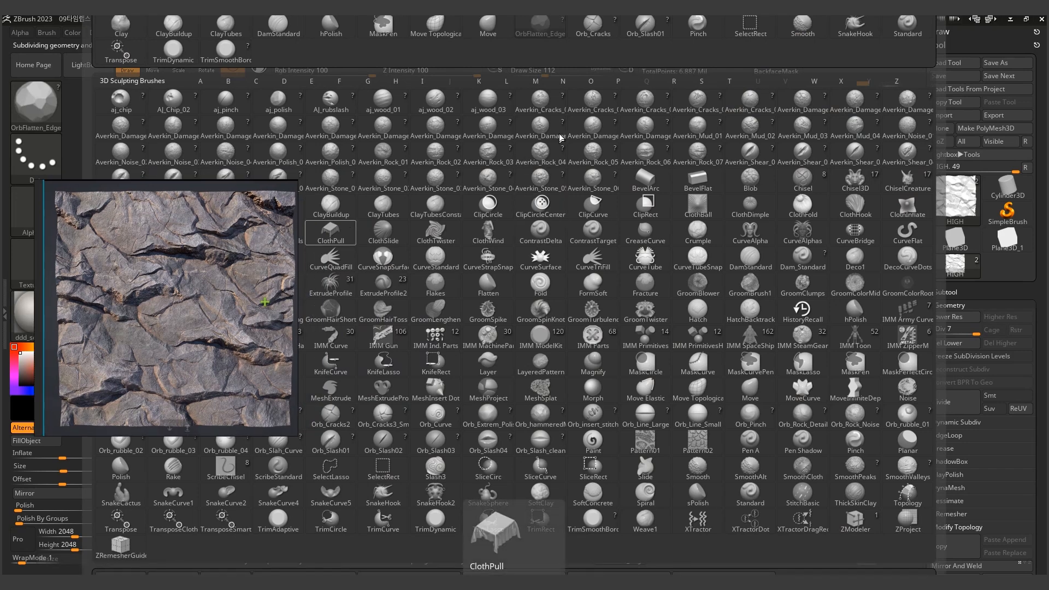
click(377, 132)
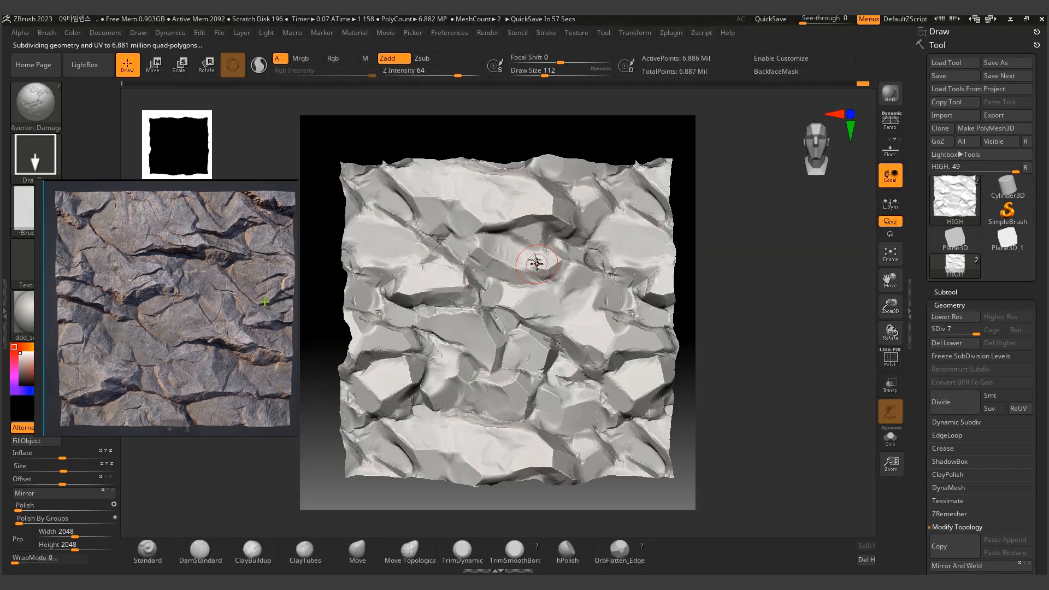
mouse_move(514, 298)
mouse_down()
mouse_move(598, 418)
mouse_move(610, 421)
mouse_up()
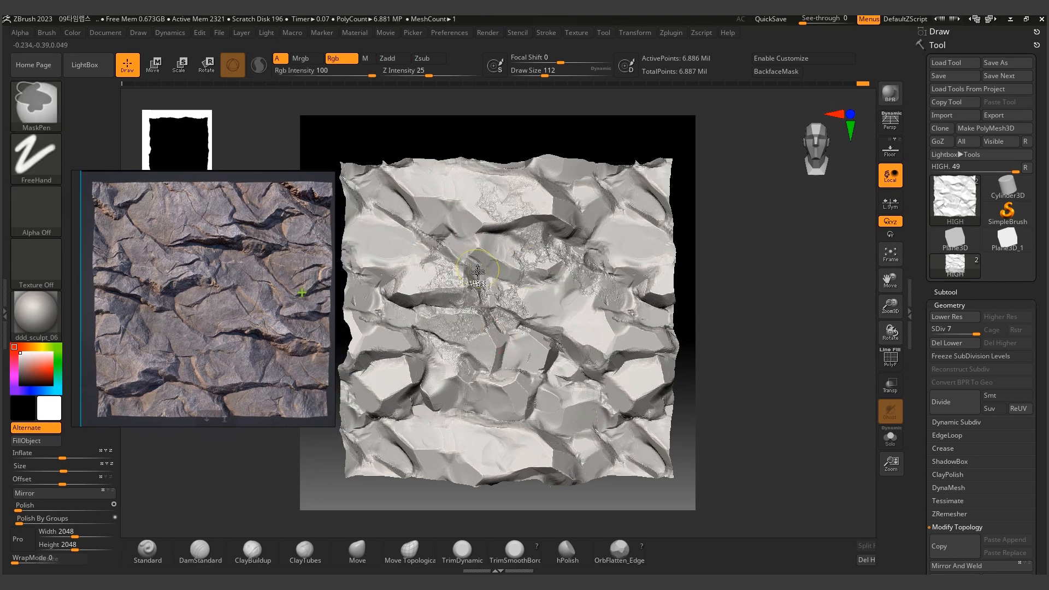
key(ctrl+z)
drag(490, 268, 551, 336)
key(ctrl)
key(ctrl+z)
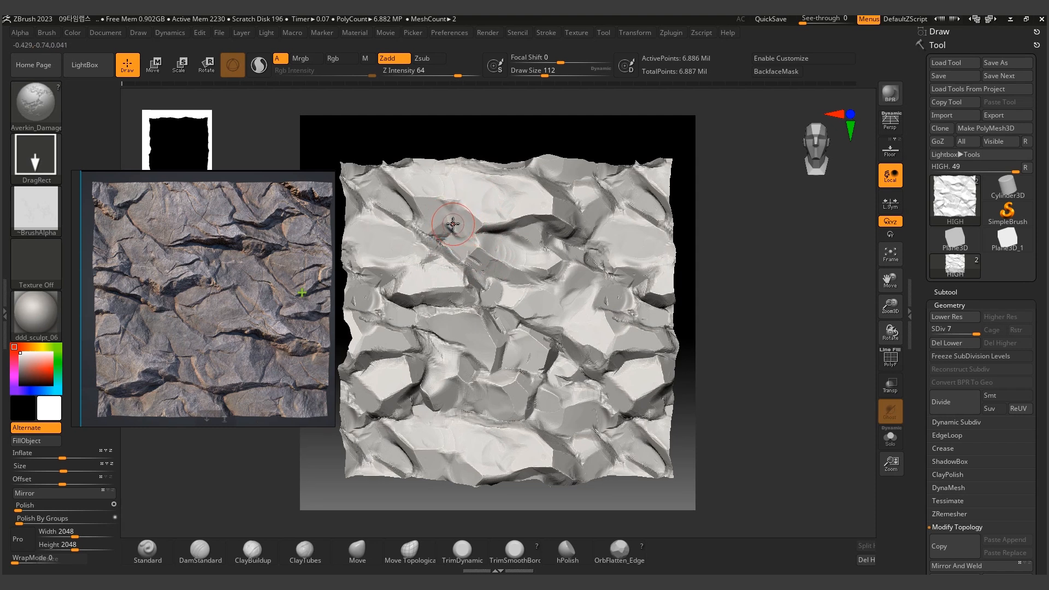
drag(468, 256, 449, 257)
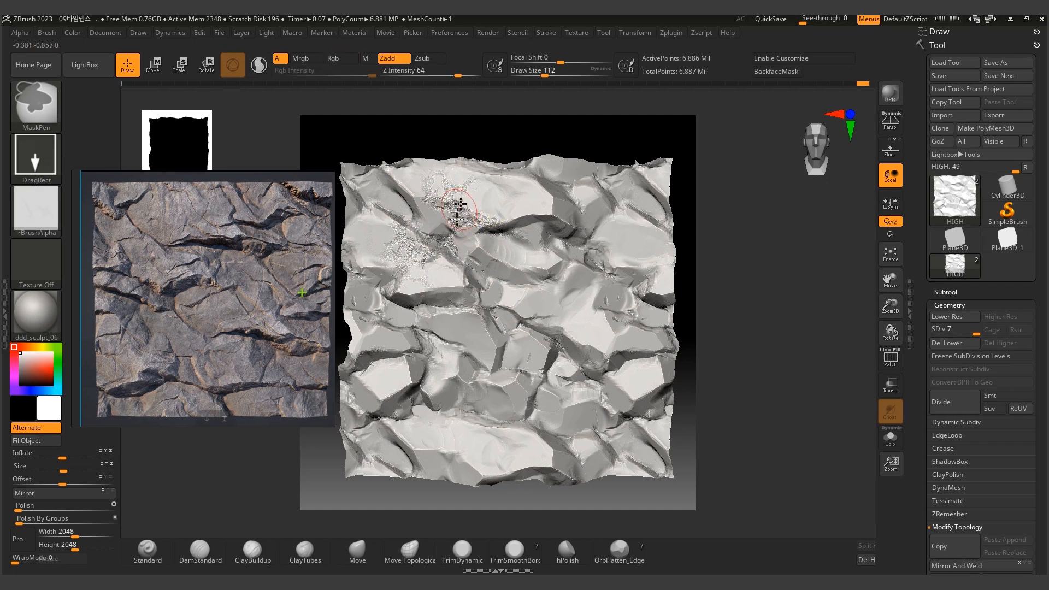
key(ctrl+z)
drag(427, 241, 579, 359)
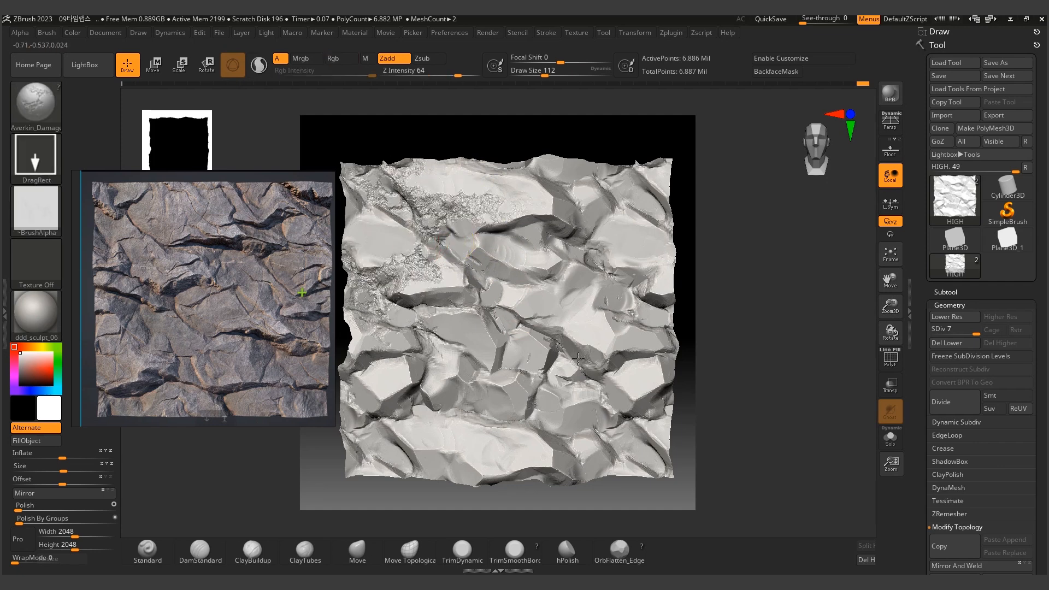
Set the damage brush's WrapMode to 1 and try stamping tiled damage over the upper-left rocks, undoing each stamp.
click(47, 32)
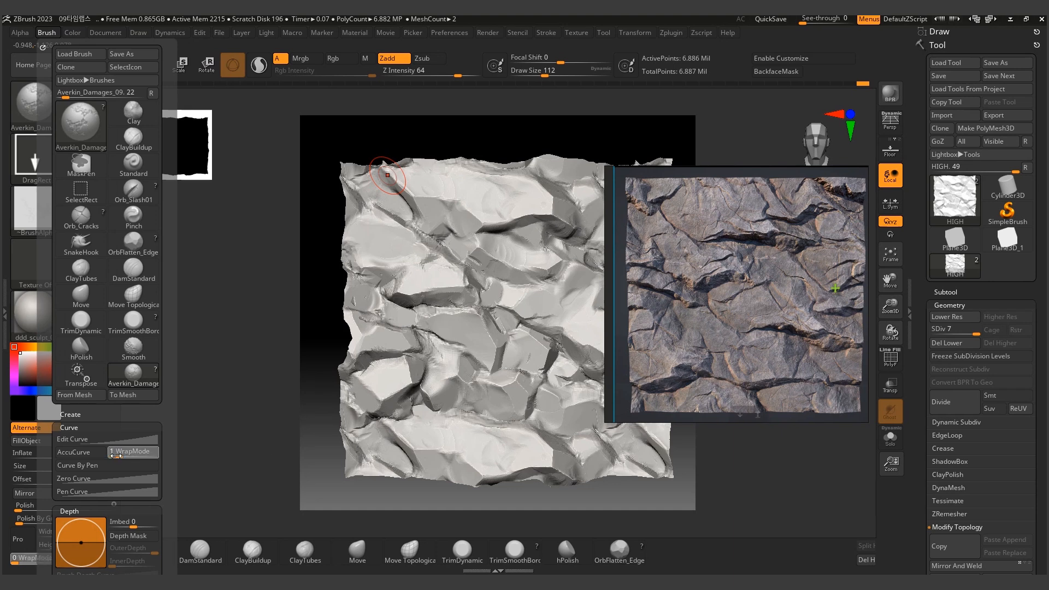
mouse_move(693, 289)
mouse_down()
mouse_move(493, 287)
mouse_move(133, 321)
mouse_up()
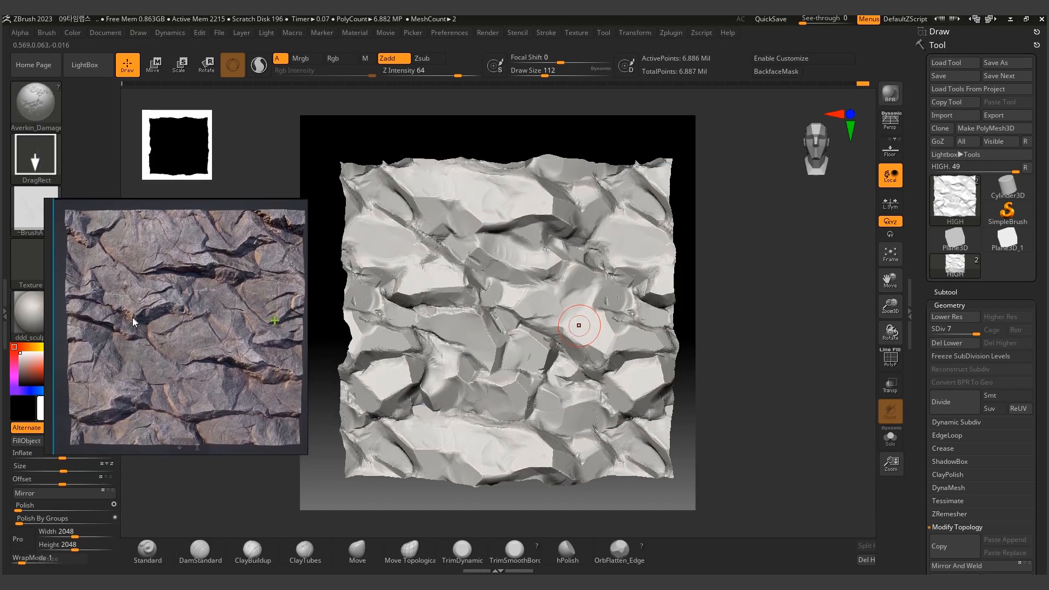
drag(430, 236, 522, 326)
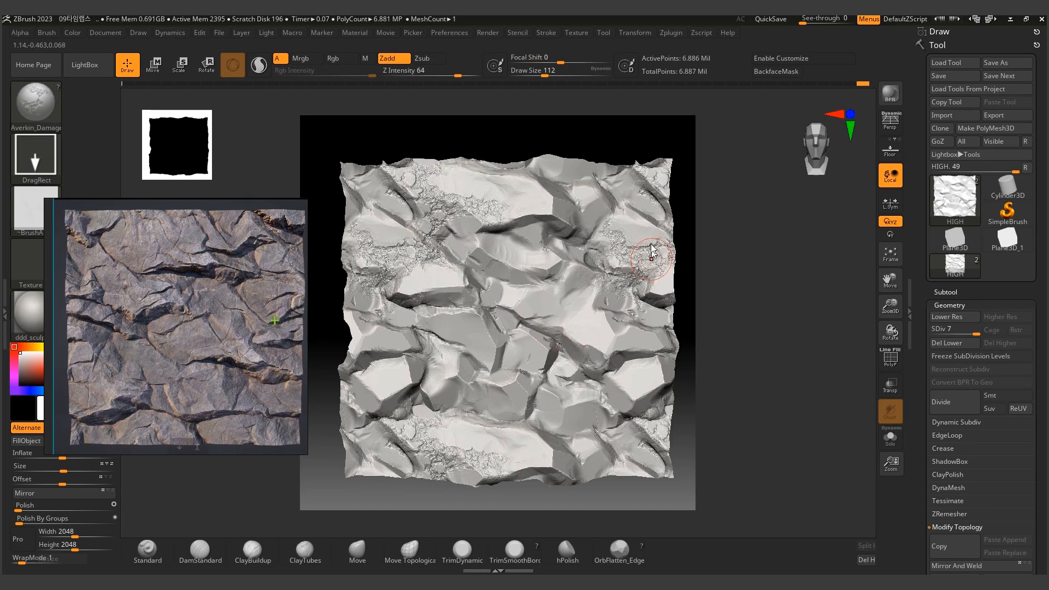
key(ctrl+z)
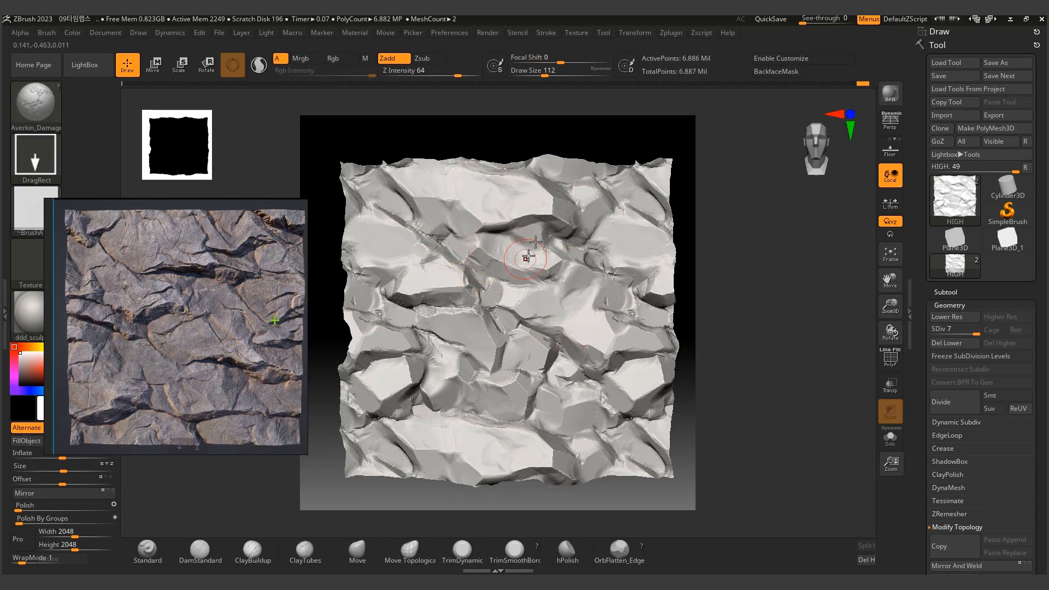
drag(417, 243, 485, 330)
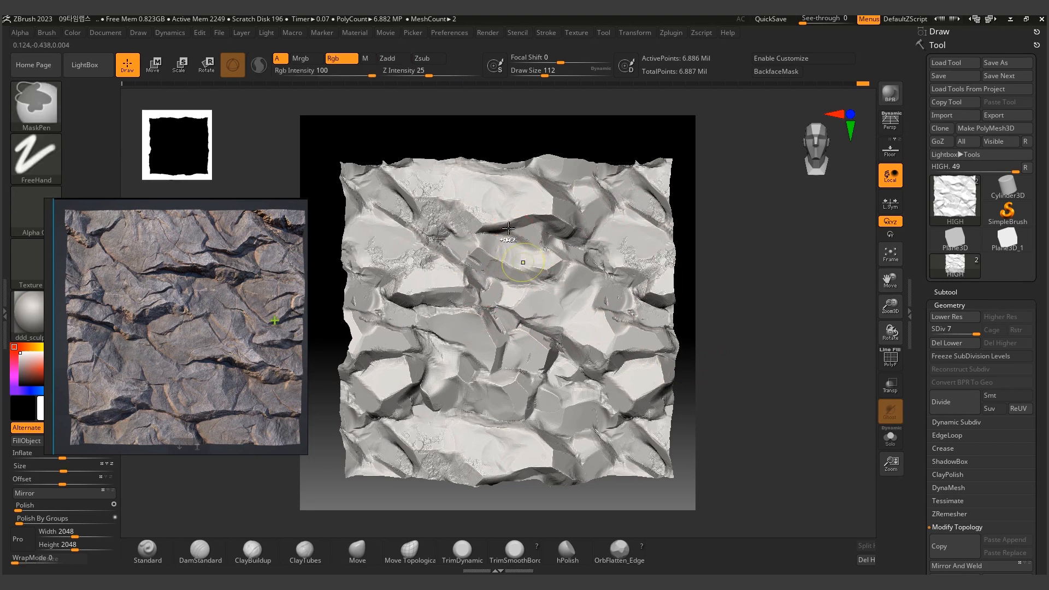
key(ctrl+z)
Flatten the lower edge and right end of the upper ledge with OrbFlatten_Edge at draw size about 87.
click(612, 563)
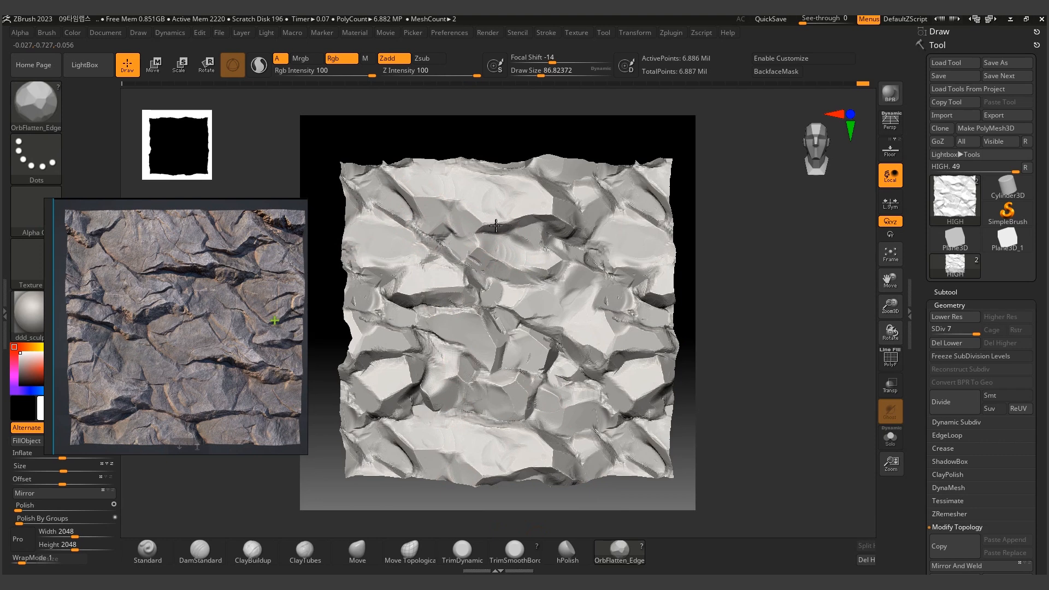
key(s)
click(496, 226)
mouse_move(506, 223)
mouse_down()
mouse_move(462, 211)
mouse_move(466, 223)
mouse_up()
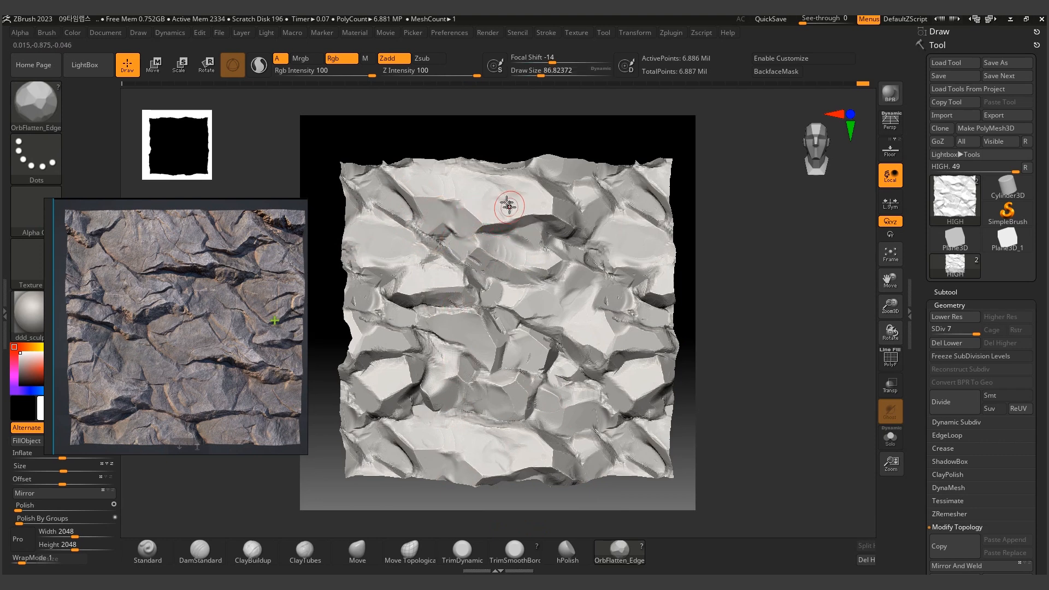
drag(585, 229, 580, 237)
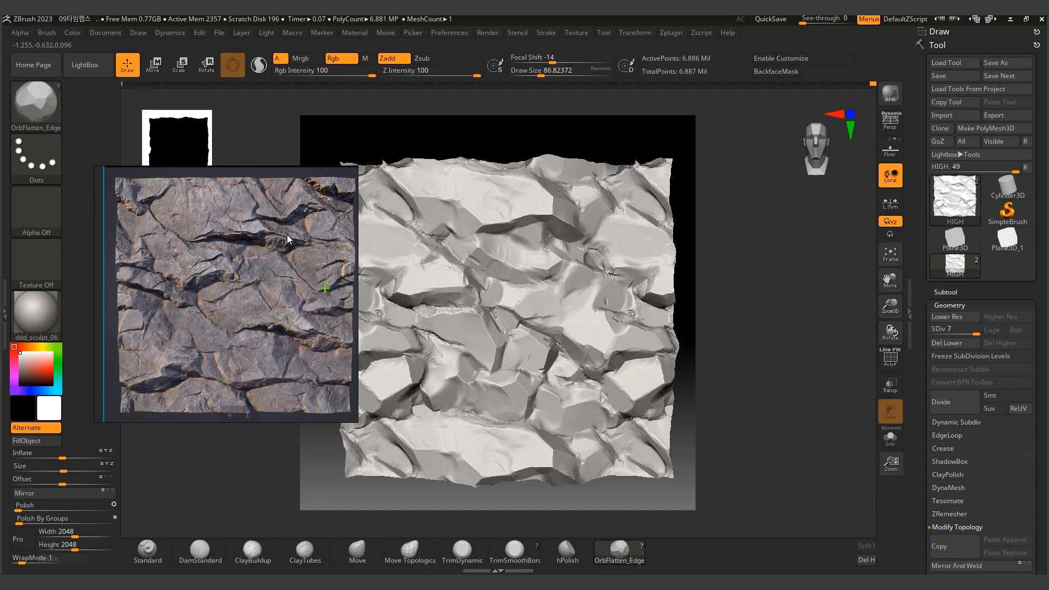
drag(287, 235, 247, 255)
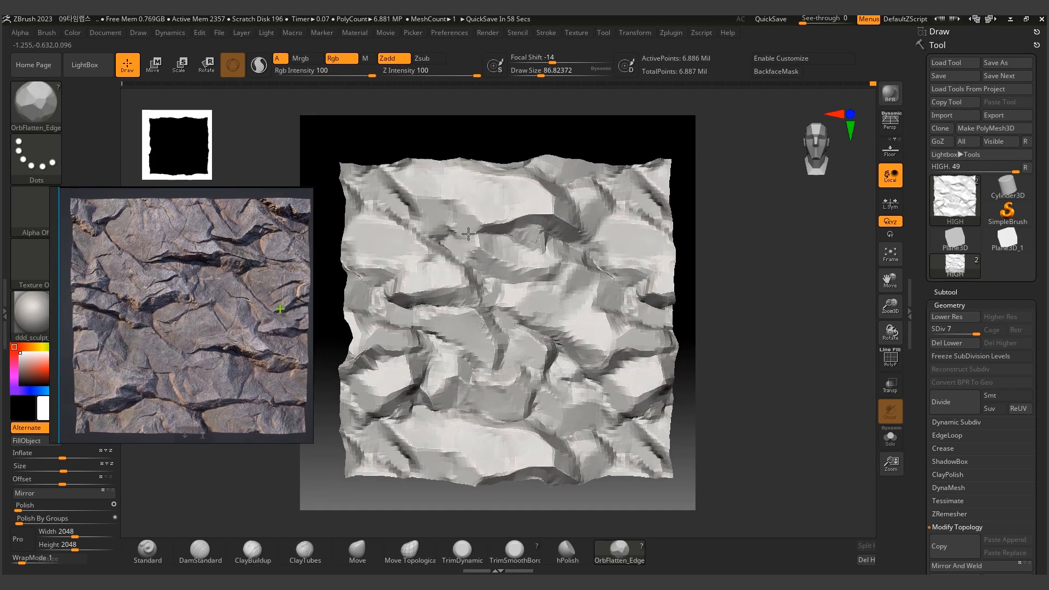
Choose an Averkin_Stone brush, try a stone texture stamp on the centre-left rocks and undo it.
key(b)
click(525, 184)
mouse_move(461, 279)
mouse_down()
mouse_move(507, 359)
mouse_move(497, 347)
mouse_up()
key(ctrl+z)
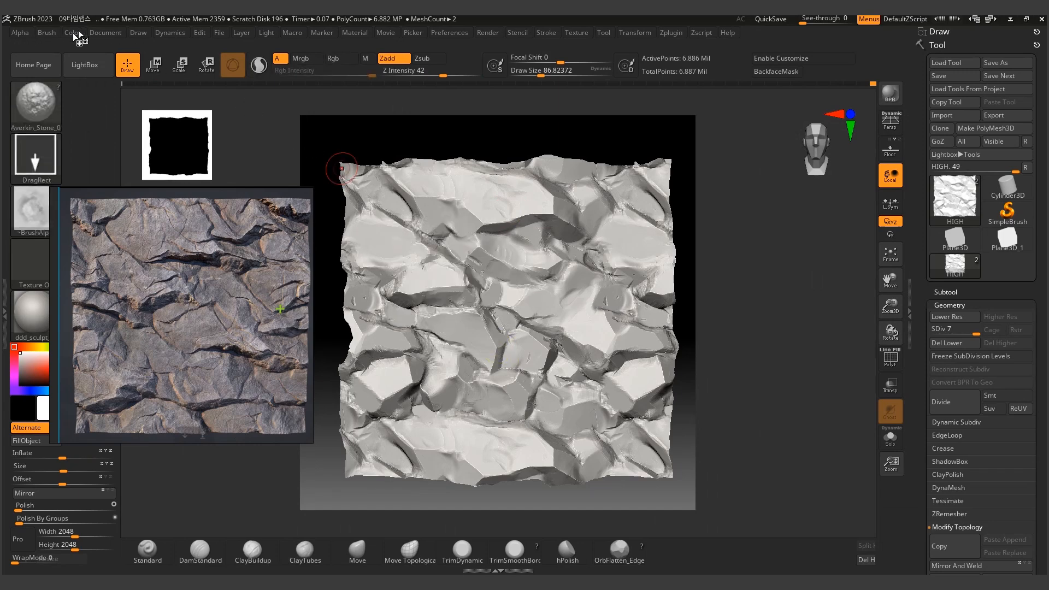
Set the Averkin_Stone brush's WrapMode to 1, moving the rock reference out of the way and back.
click(46, 33)
mouse_move(195, 303)
mouse_down()
mouse_move(450, 234)
mouse_move(740, 246)
mouse_move(834, 261)
mouse_move(802, 296)
mouse_up()
drag(110, 481, 117, 481)
mouse_move(853, 273)
mouse_down()
mouse_move(428, 277)
mouse_move(202, 303)
mouse_up()
Try stamping tiled stone texture over the upper-left rocks, undo the stamps and set the brush's Z Intensity to 27.
drag(417, 272, 522, 323)
key(ctrl+z)
mouse_move(420, 206)
mouse_down()
mouse_move(457, 249)
mouse_move(410, 129)
mouse_up()
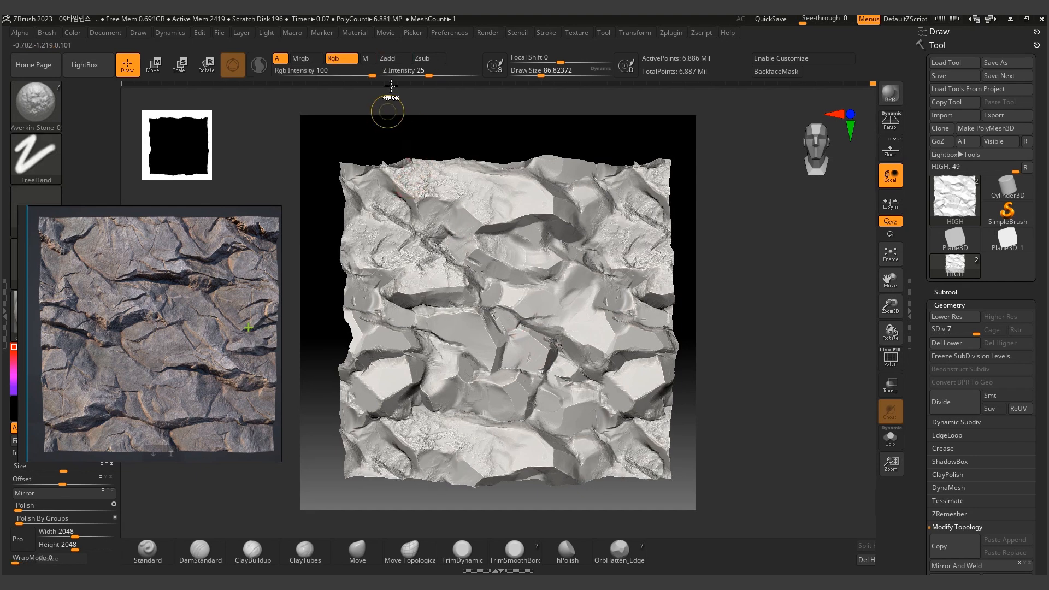
key(ctrl+z)
drag(444, 74, 435, 73)
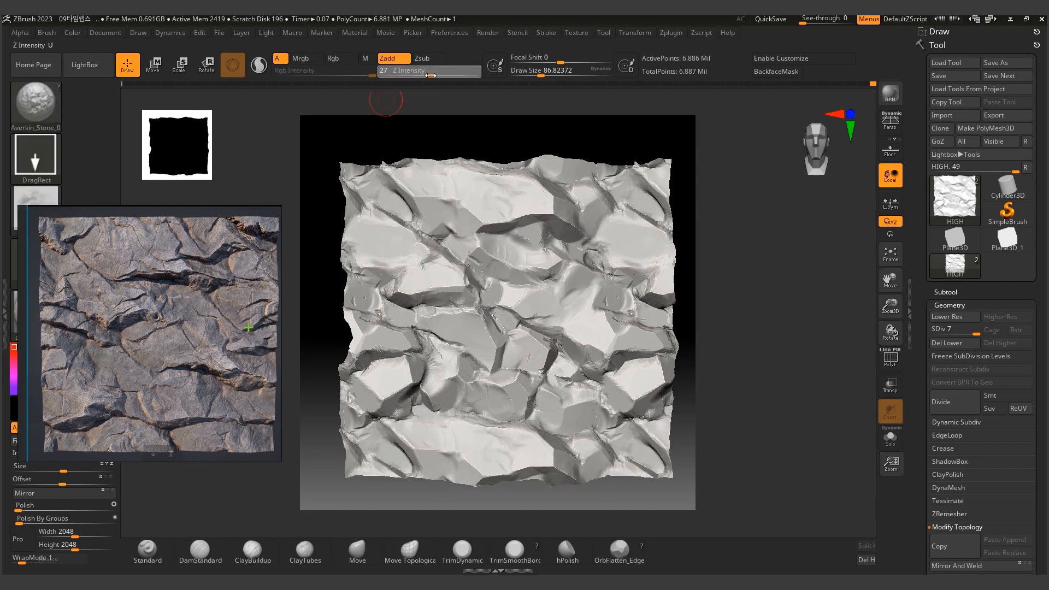
Stamp wrapped Averkin_Stone texture at Z Intensity 27 over the left, centre-right and lower-centre rocks.
drag(417, 253, 493, 348)
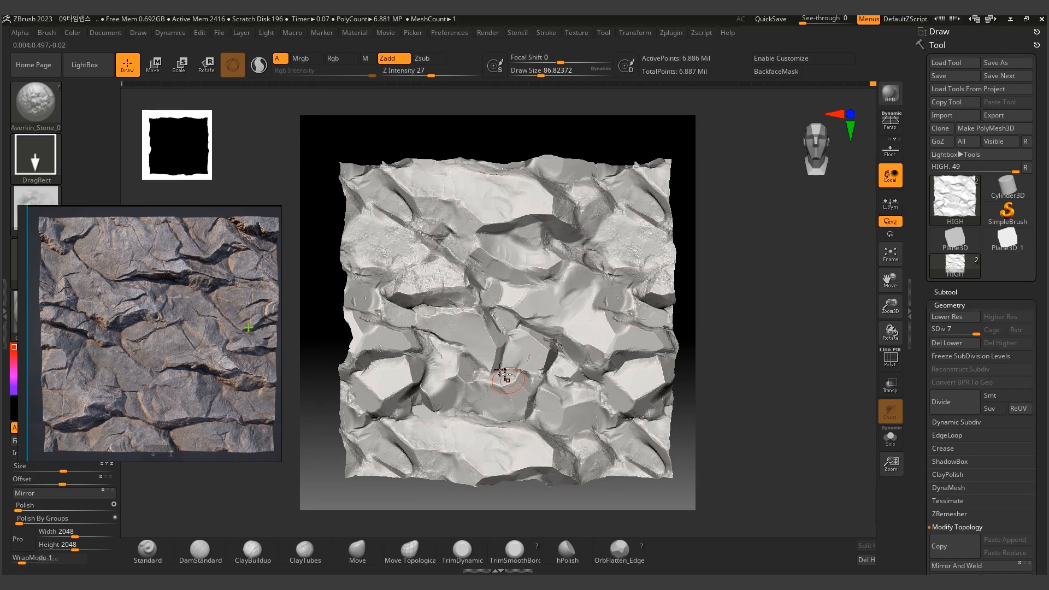
drag(515, 242, 607, 386)
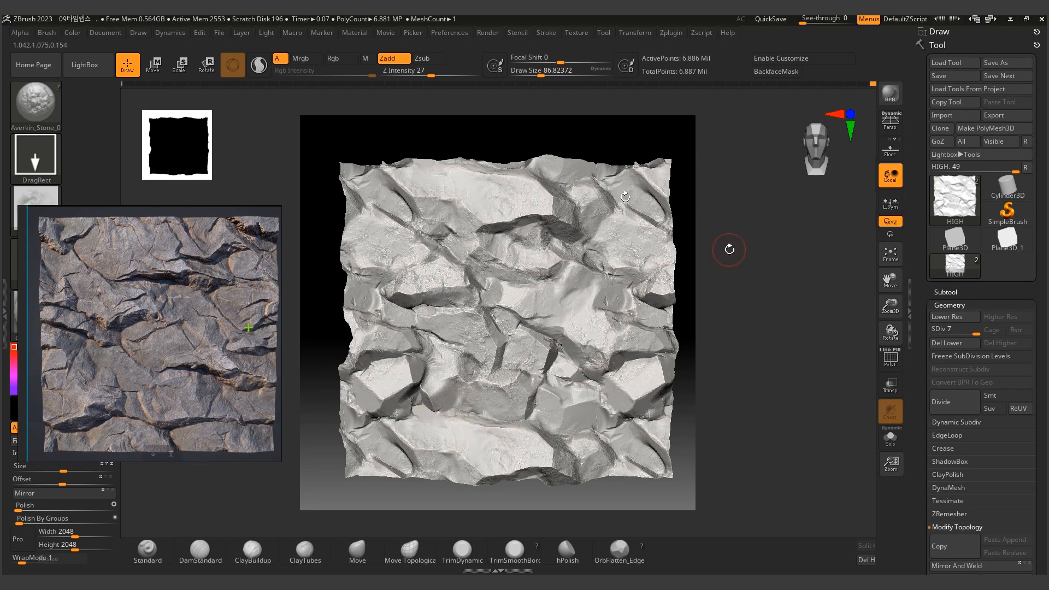
drag(436, 389, 494, 434)
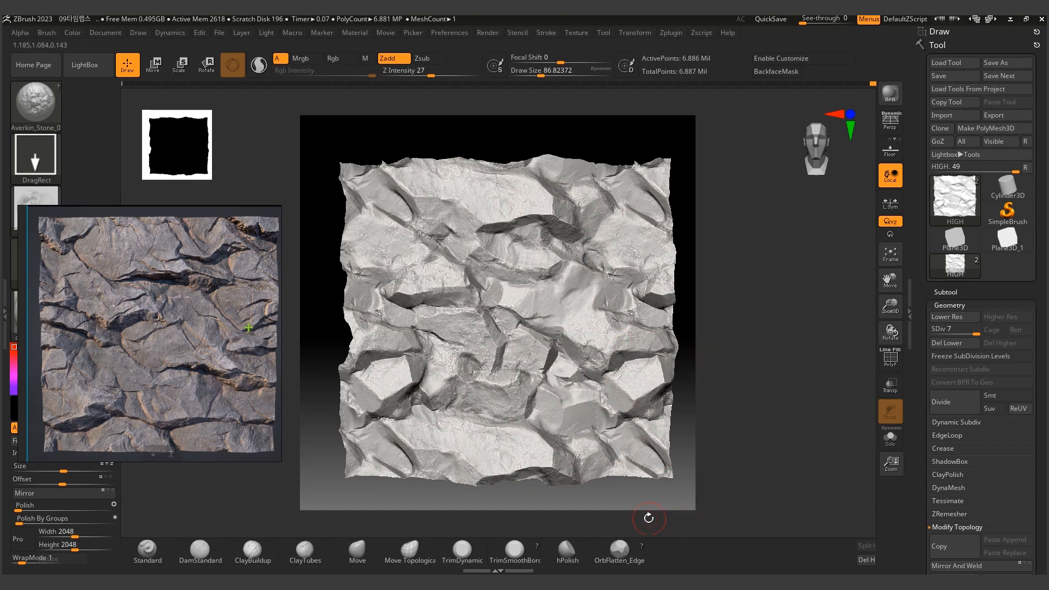
Flatten the right end of the upper ledge with OrbFlatten_Edge at draw size about 90.
click(623, 551)
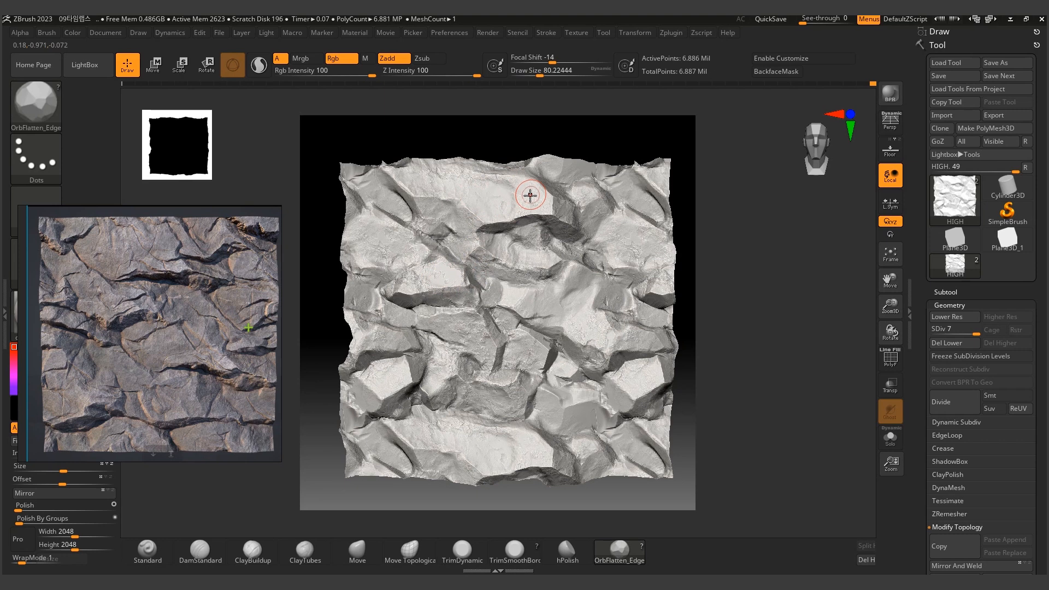
key(ctrl+z)
key(bracketright)
mouse_move(551, 209)
mouse_down()
mouse_move(515, 195)
mouse_move(532, 207)
mouse_up()
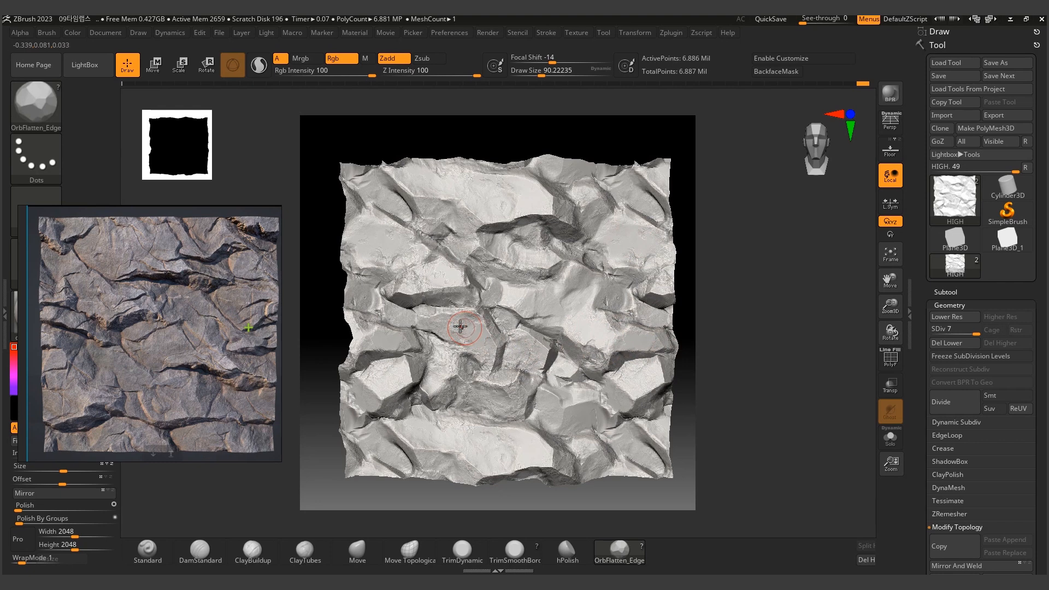
Flatten the facets below the upper ledge, on the upper-right rock and around the lower-centre rocks, reducing the draw size to about 80.
mouse_move(486, 256)
mouse_down()
mouse_move(547, 270)
mouse_move(522, 258)
mouse_up()
key(bracketleft)
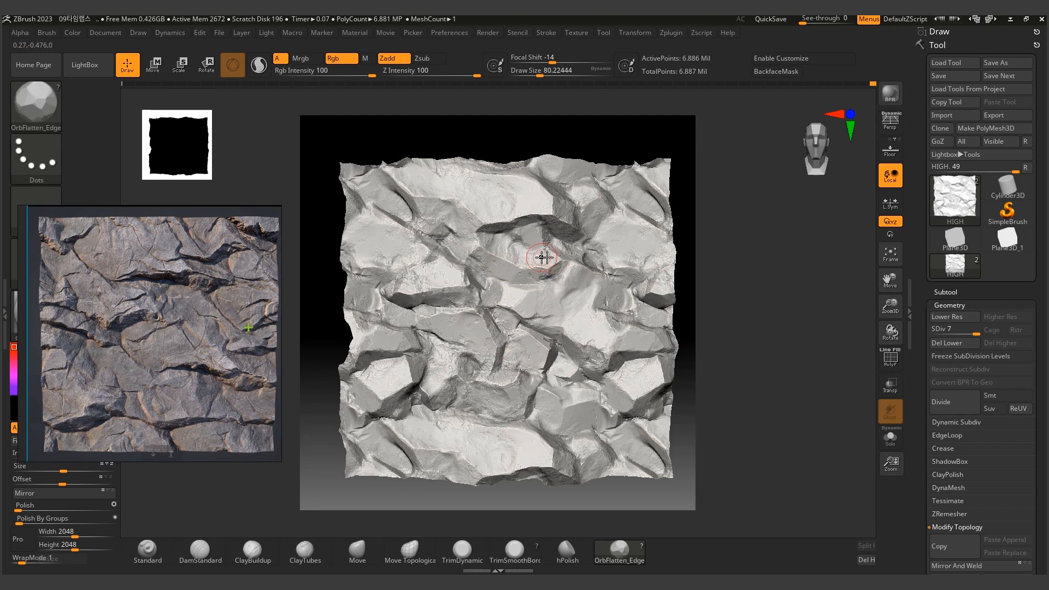
click(651, 263)
alt+drag(498, 399, 498, 396)
alt+drag(440, 368, 440, 378)
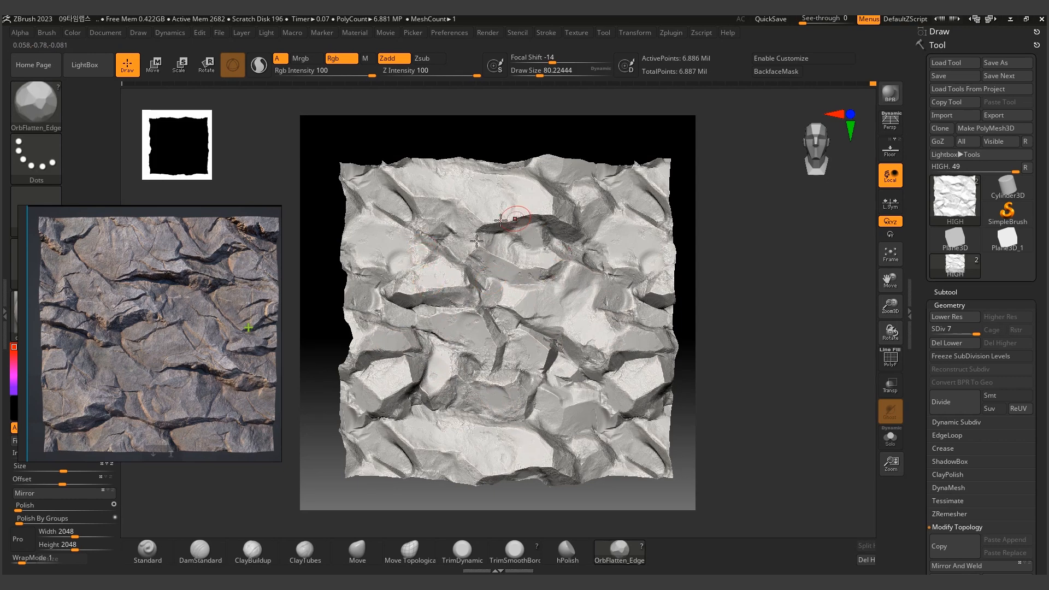
Choose the Averkin_Damages_06 brush and set its WrapMode to 1, moving the rock reference clear of the brush settings.
key(b)
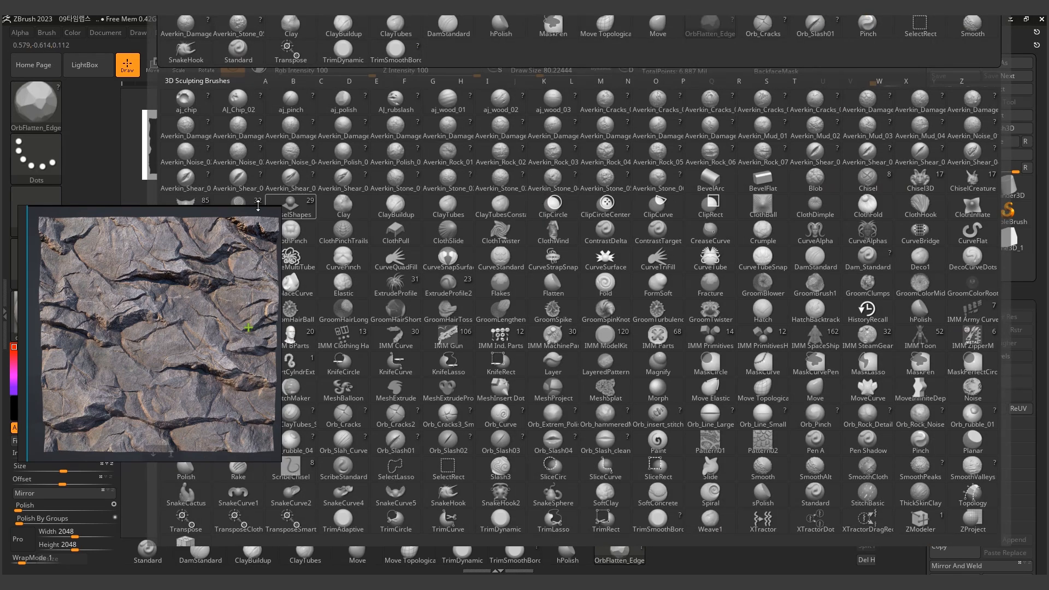
click(296, 136)
key(ctrl)
key(ctrl+z)
key(ctrl+z)
key(ctrl+z)
right_drag(208, 286, 237, 274)
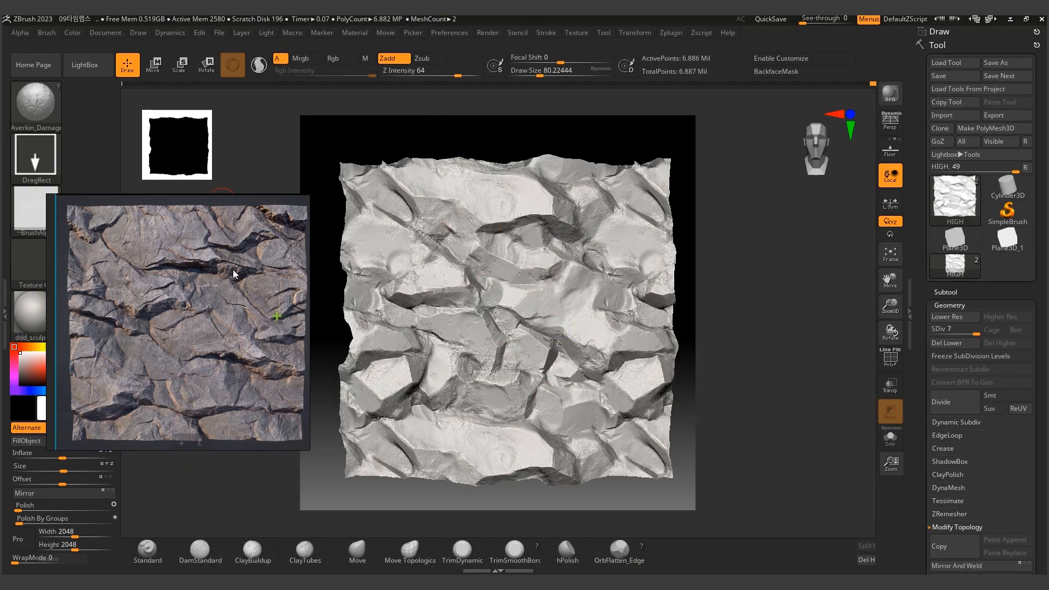
click(46, 37)
right_drag(188, 361, 833, 353)
click(113, 483)
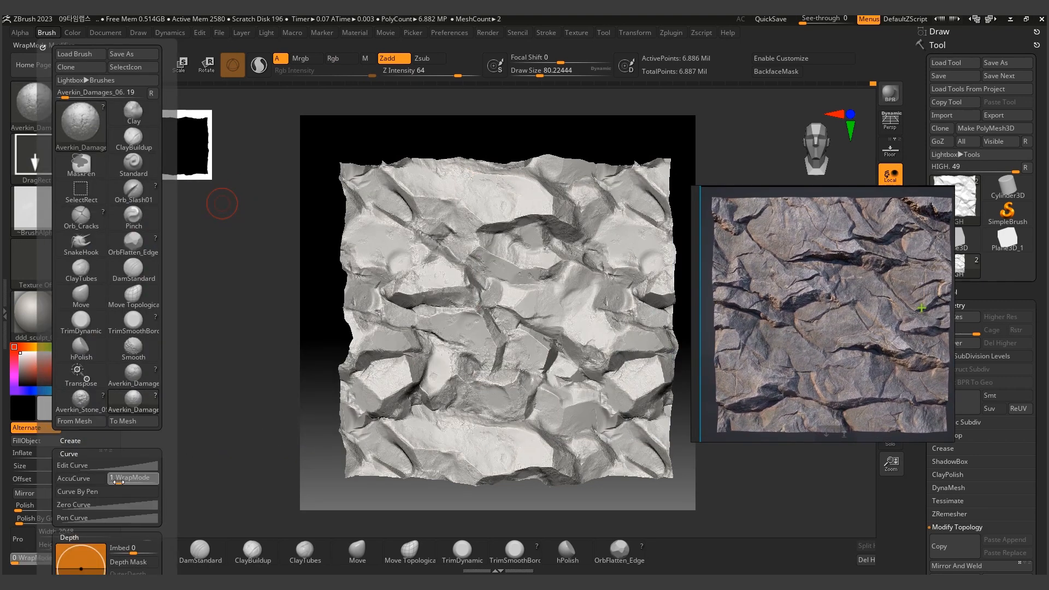
Stamp wrapped damage texture at Z Intensity 64 over the lower-left, upper-right and bottom rocks.
drag(399, 378, 422, 346)
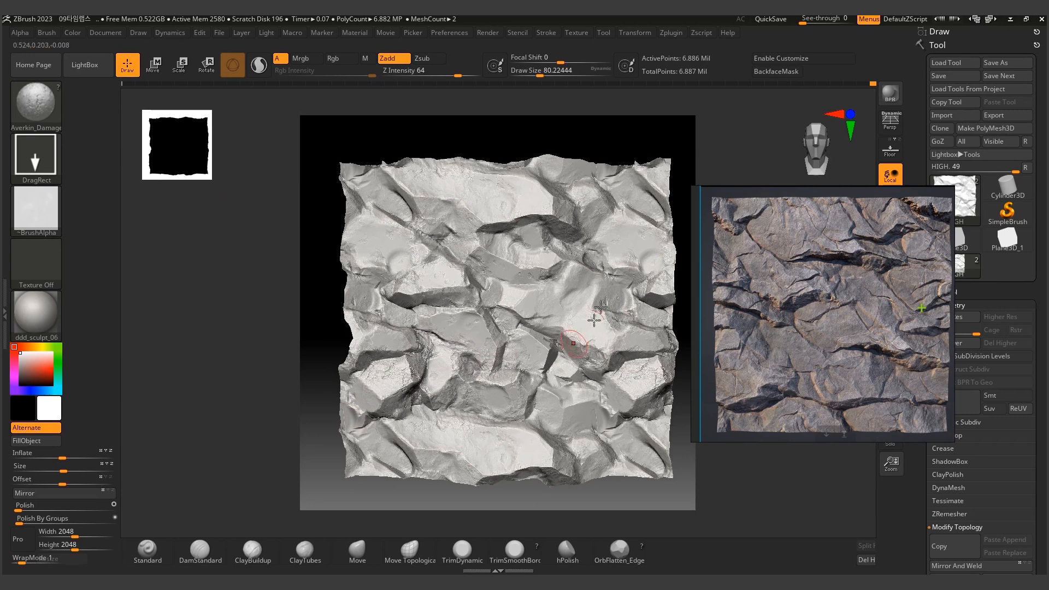
drag(607, 235, 558, 280)
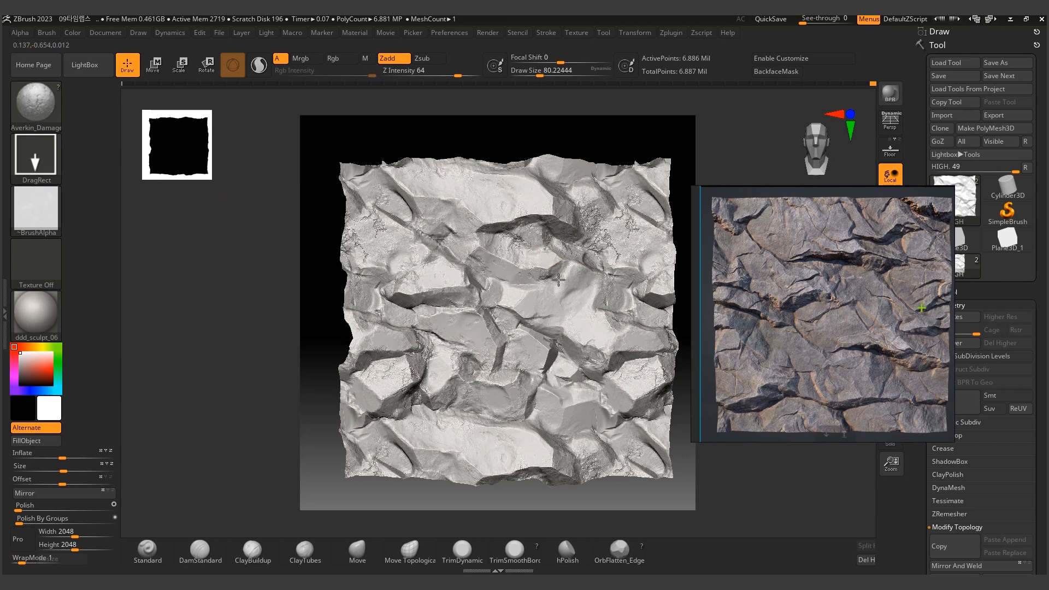
drag(531, 424, 601, 519)
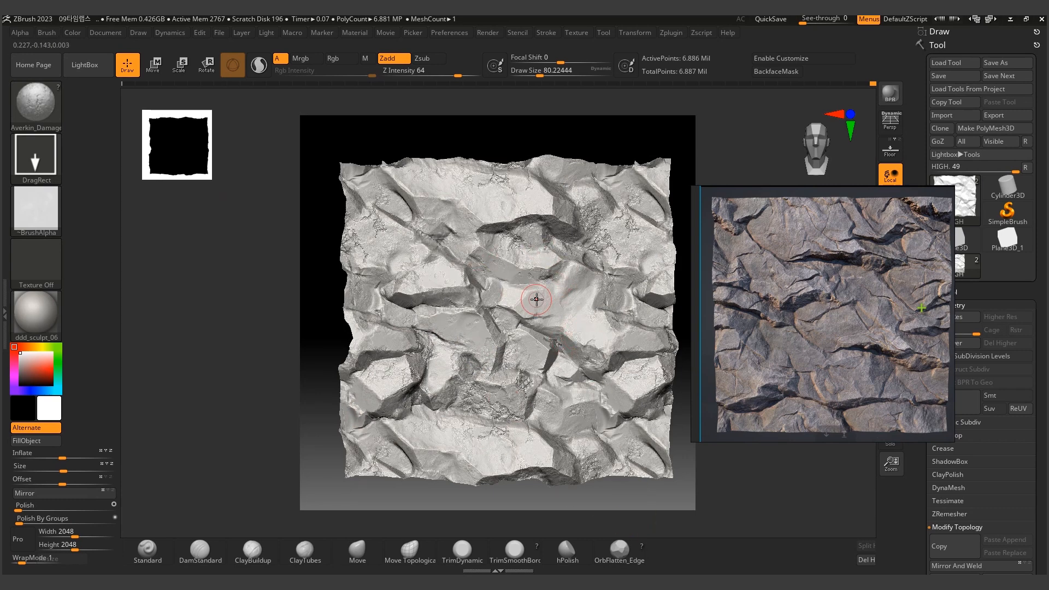
Flatten the damaged lower-centre facets with OrbFlatten_Edge, reducing the draw size to about 74.
click(619, 549)
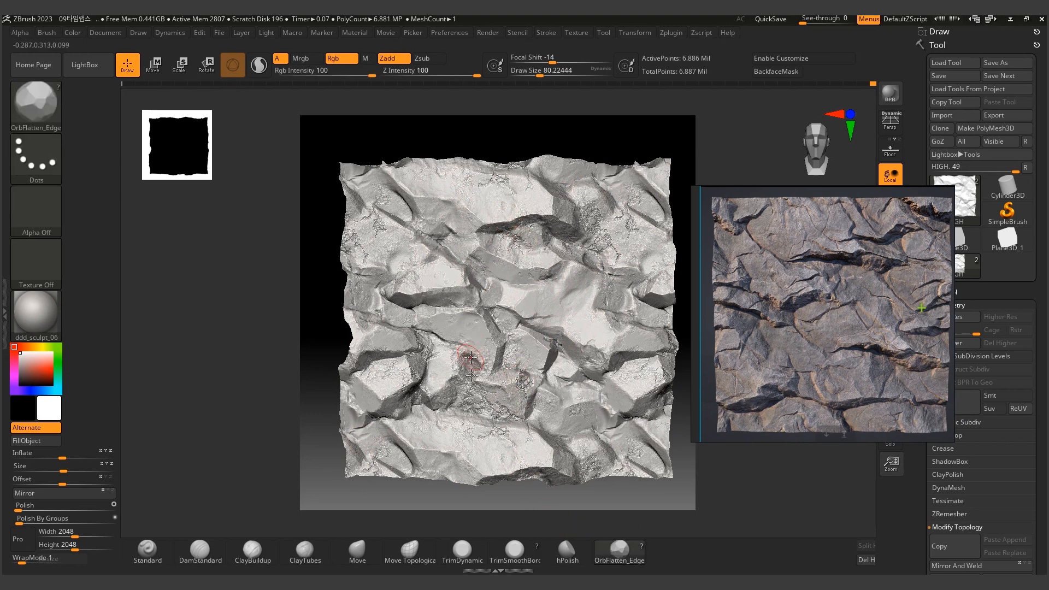
mouse_move(483, 436)
mouse_down()
mouse_move(517, 440)
mouse_move(494, 397)
mouse_move(519, 386)
mouse_up()
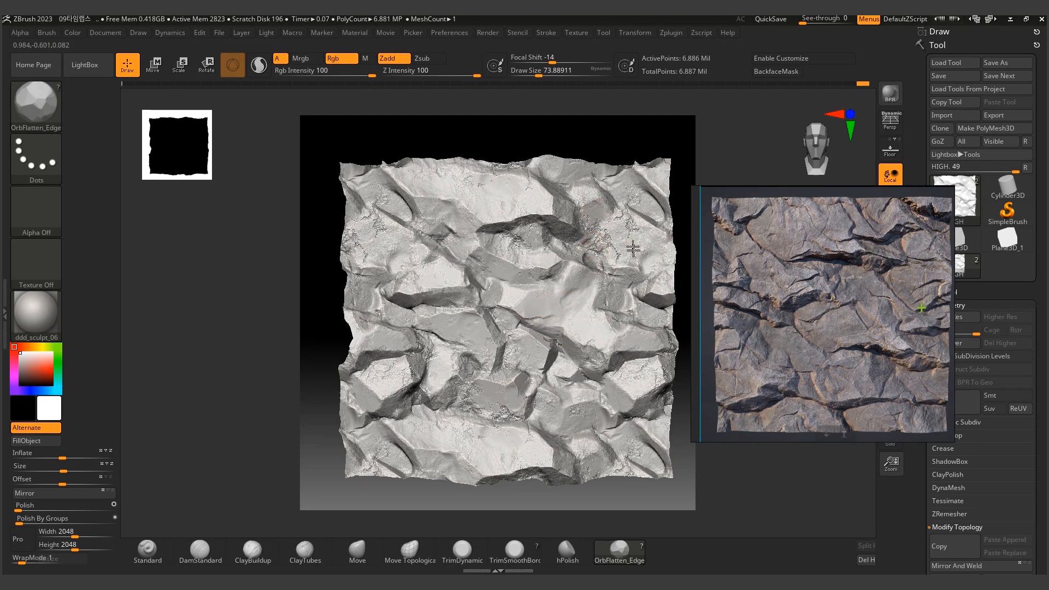
Zoom the rock reference in on its layered cracks and place it beside the sculpt.
mouse_move(797, 290)
right_down()
mouse_move(727, 271)
mouse_move(560, 278)
right_up()
scroll(577, 275, up, 3)
scroll(577, 276, up, 2)
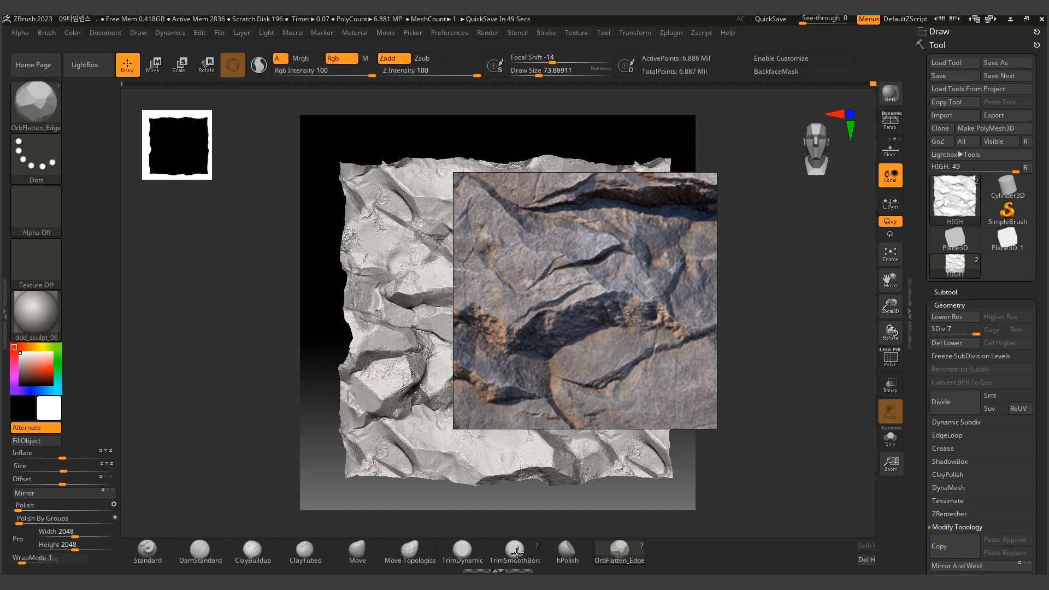
drag(567, 254, 830, 274)
mouse_move(495, 338)
right_down()
mouse_move(509, 292)
mouse_move(479, 300)
right_up()
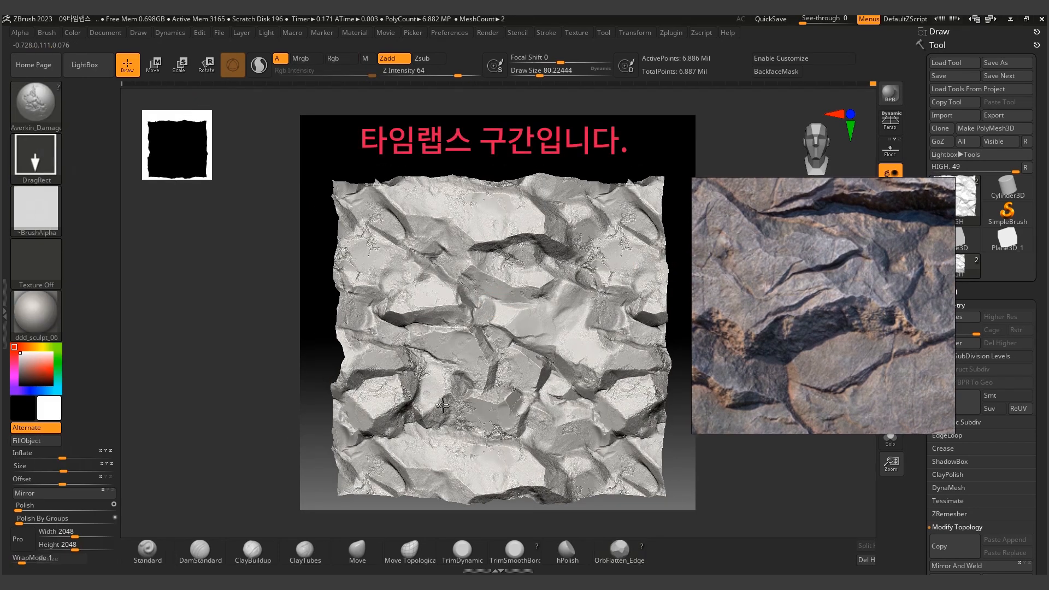
Stamp damage texture on the upper-right rocks and flatten facets across the lower-centre, upper and side rocks with OrbFlatten_Edge.
drag(568, 241, 588, 263)
click(620, 553)
drag(518, 419, 497, 431)
drag(512, 362, 520, 373)
mouse_move(580, 230)
mouse_down()
mouse_move(625, 242)
mouse_move(546, 234)
mouse_up()
drag(339, 250, 350, 258)
mouse_move(367, 299)
mouse_down()
mouse_move(382, 290)
mouse_move(360, 292)
mouse_up()
drag(566, 350, 578, 357)
drag(563, 307, 581, 299)
mouse_move(627, 393)
mouse_down()
mouse_move(645, 391)
mouse_move(640, 400)
mouse_up()
drag(437, 411, 448, 413)
Flatten smaller facets on the lower-left and central rocks, reducing the draw size to about 49 and raising it to about 77.
key(bracketleft)
drag(413, 369, 390, 362)
drag(512, 317, 538, 320)
key(bracketleft)
alt+drag(557, 285, 549, 289)
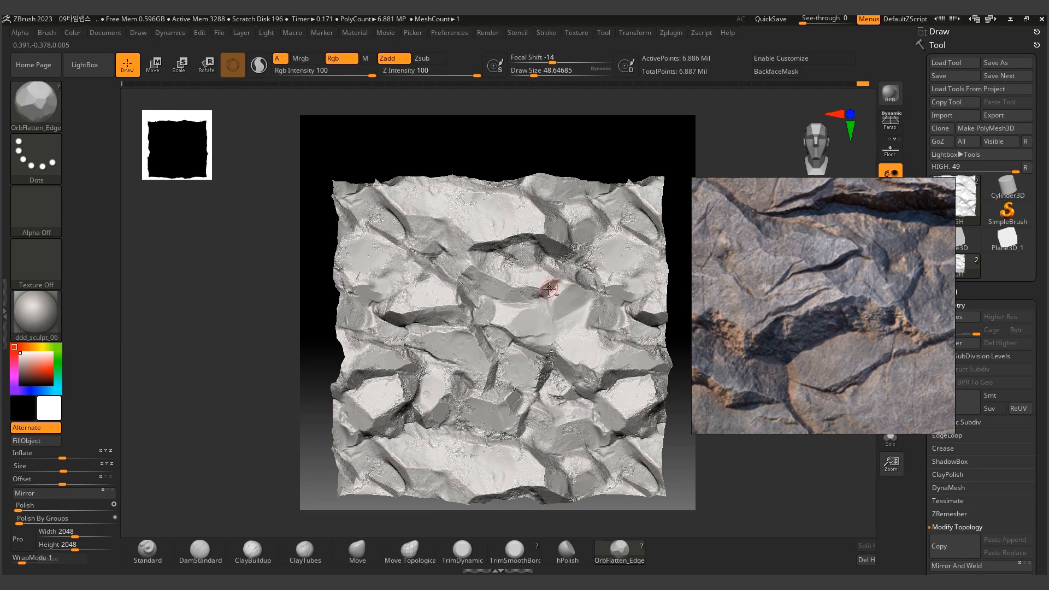
key(bracketright)
key(bracketright)
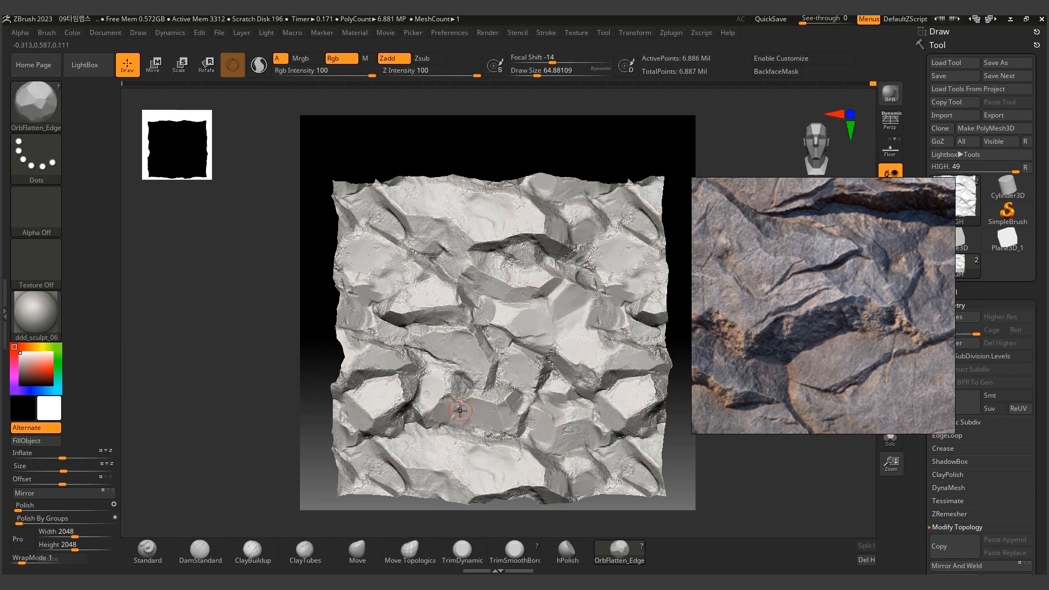
key(bracketright)
Stamp texture on the lower-centre rocks with Averkin_Rock_03, try another Averkin brush on the central rock and undo its stamp.
key(b)
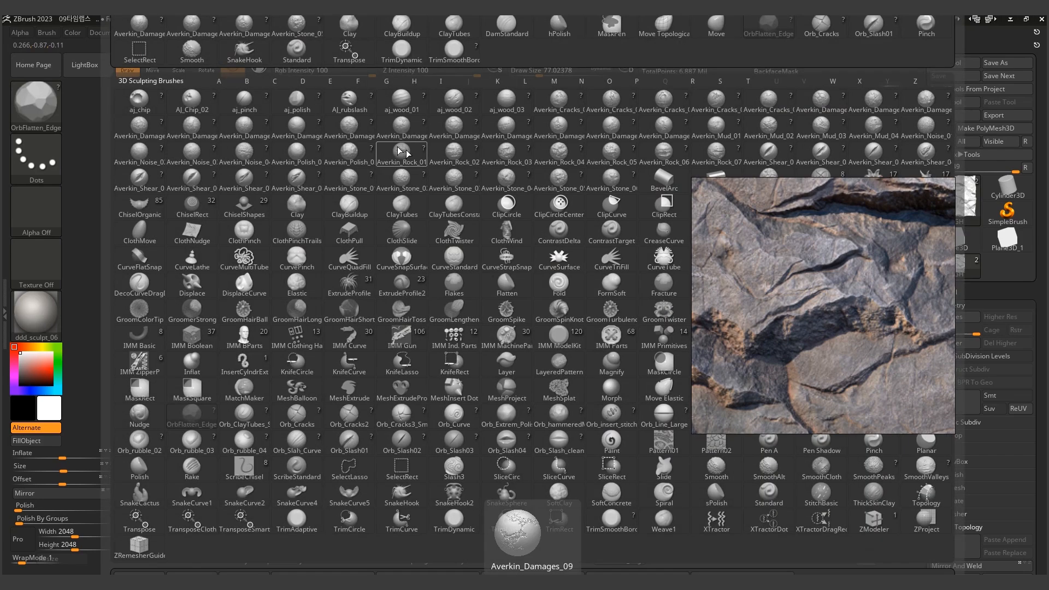
click(507, 161)
drag(447, 435, 465, 445)
key(b)
right_drag(820, 307, 812, 377)
click(738, 131)
drag(517, 358, 547, 383)
key(ctrl+z)
Choose an Averkin_Damages brush, set its WrapMode to 1 and stamp damage on the upper-right rocks.
key(b)
click(962, 108)
drag(595, 268, 618, 289)
click(46, 33)
drag(112, 533, 118, 533)
drag(611, 262, 637, 284)
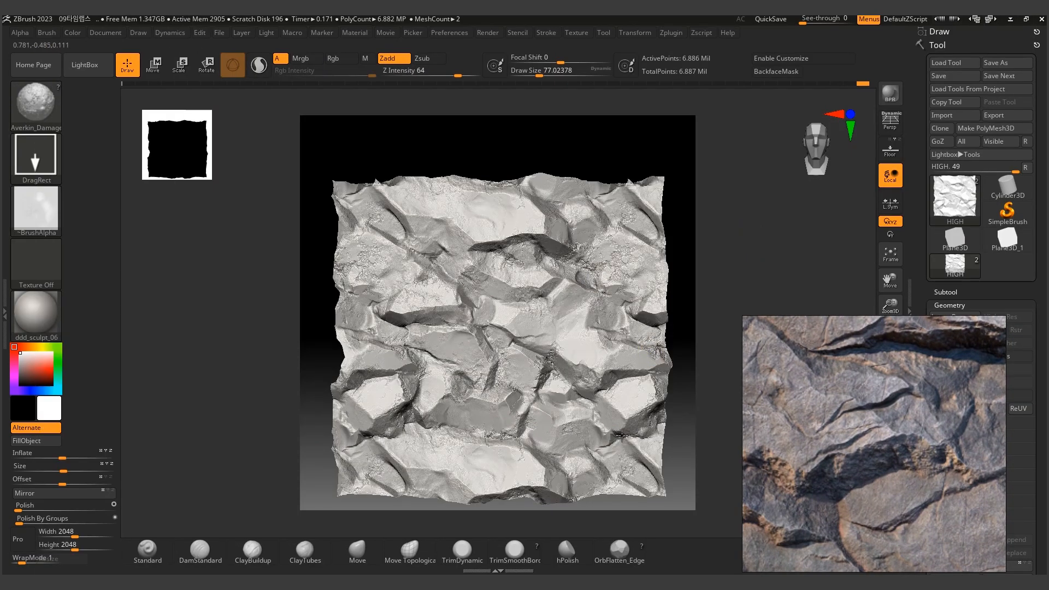
Flatten the stamped facets on the upper-centre, upper-right and upper-left rocks with OrbFlatten_Edge.
click(619, 550)
drag(496, 272, 482, 265)
drag(625, 225, 580, 214)
mouse_move(361, 273)
mouse_down()
mouse_move(359, 285)
mouse_move(367, 257)
mouse_up()
key(bracketright)
mouse_move(437, 302)
mouse_down()
mouse_move(424, 299)
mouse_move(425, 310)
mouse_up()
Flatten the centre-right and central rock facets, reducing the OrbFlatten_Edge draw size to about 65.
key(bracketleft)
mouse_move(541, 301)
mouse_down()
mouse_move(526, 302)
mouse_move(600, 315)
mouse_up()
key(bracketleft)
ctrl+right_drag(498, 379, 508, 365)
drag(492, 363, 484, 370)
mouse_move(485, 370)
ctrl+right_down()
mouse_move(525, 356)
mouse_move(530, 320)
ctrl+right_up()
Move the rock reference across to the other side of the sculpt, examine its cracks and hide it.
drag(787, 361, 767, 328)
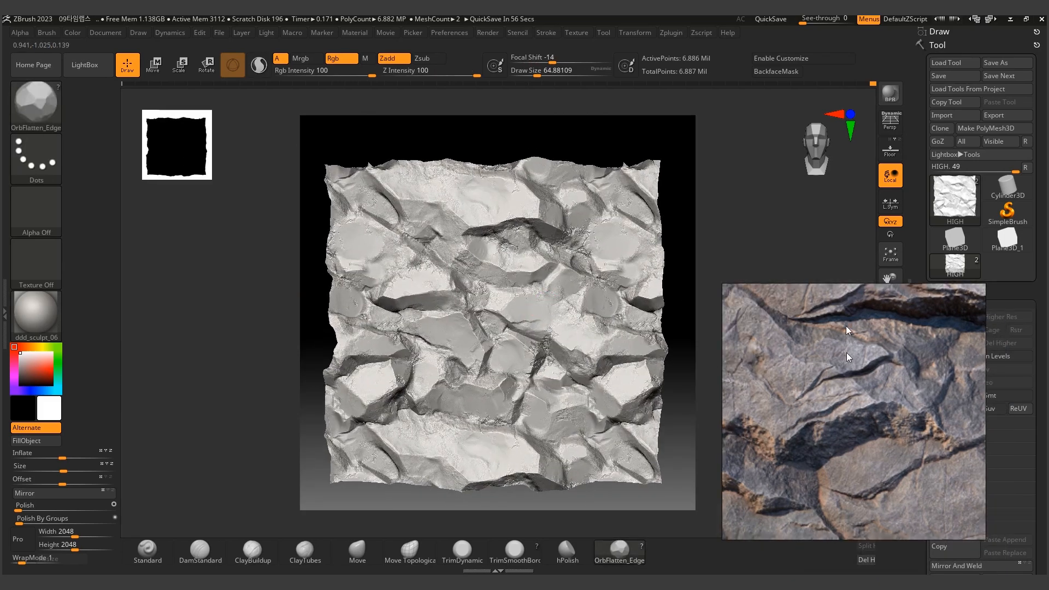
drag(860, 367, 157, 301)
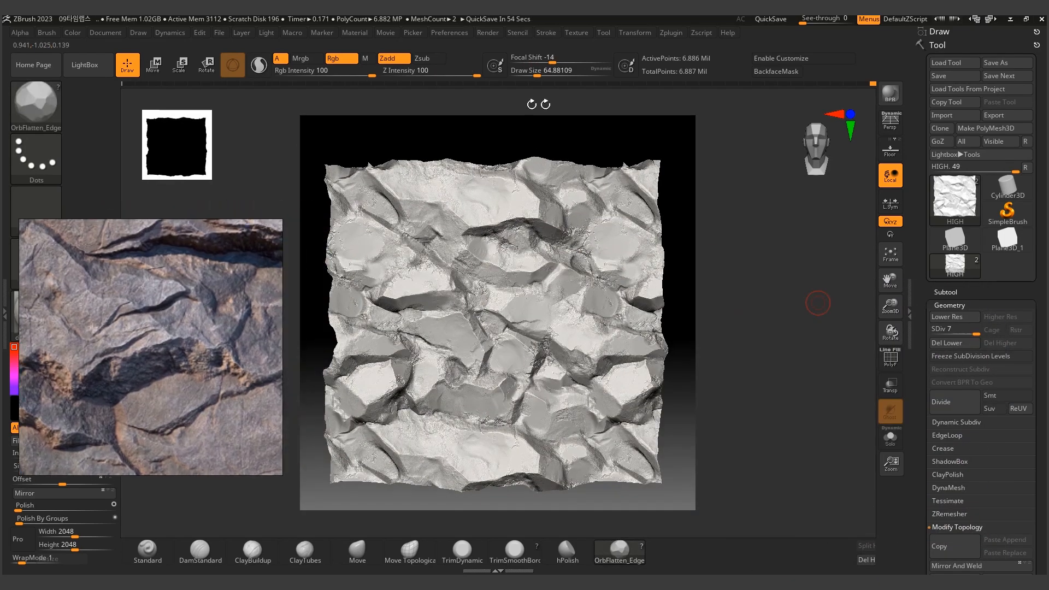
right_drag(132, 313, 157, 281)
right_drag(265, 391, 253, 398)
key(ctrl+shift+a)
right_drag(421, 272, 455, 256)
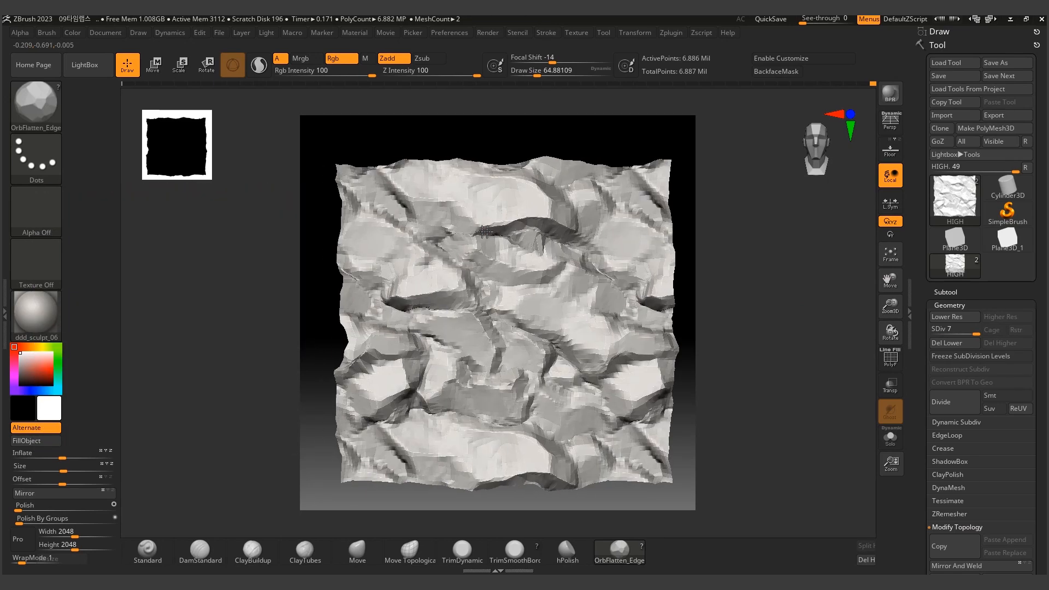
Select the LOW subtool and frame the rock tile so it fills the whole document.
click(965, 288)
click(948, 103)
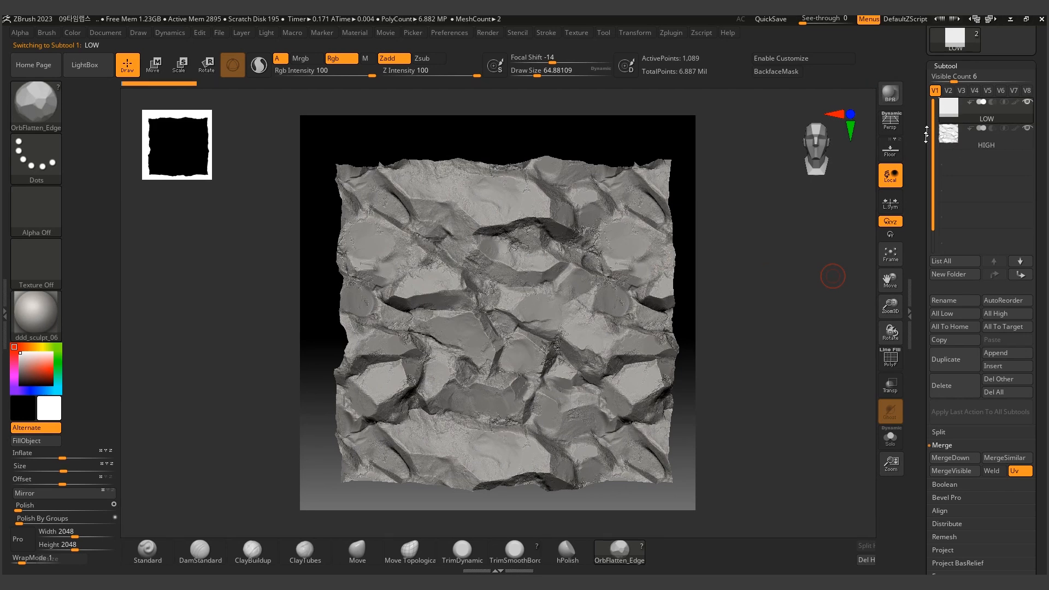
ctrl+right_drag(802, 223, 753, 241)
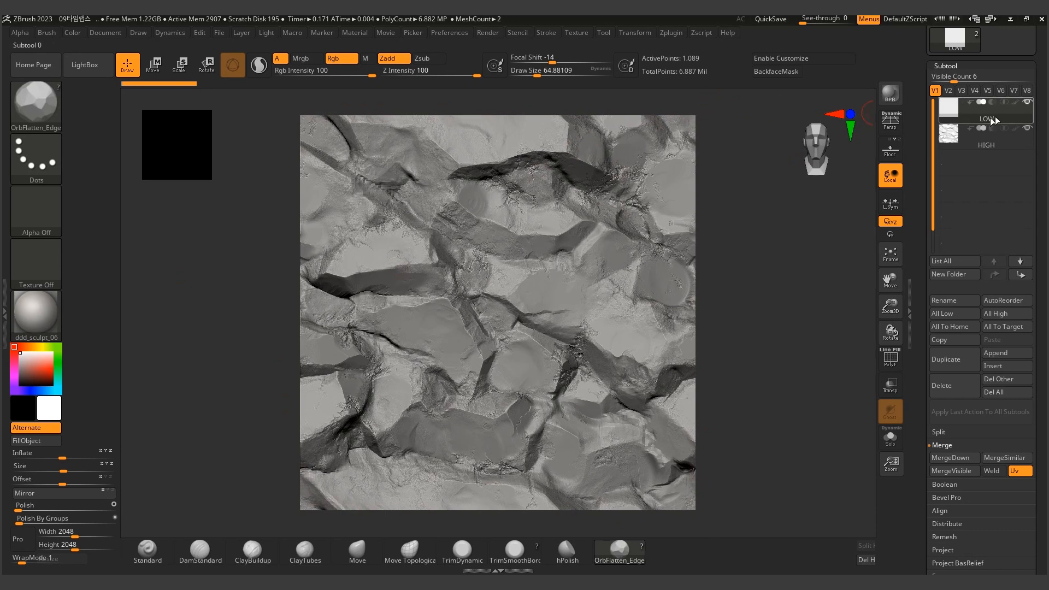
mouse_move(955, 116)
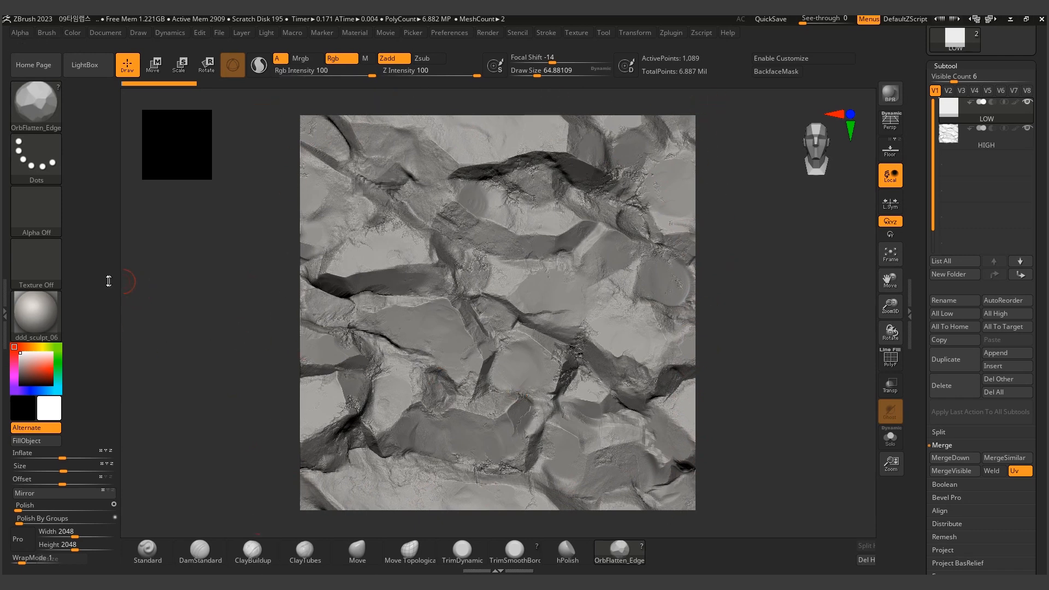
Grab the shaded document as a texture and open the texture picker for the grabbed image.
click(49, 272)
click(60, 265)
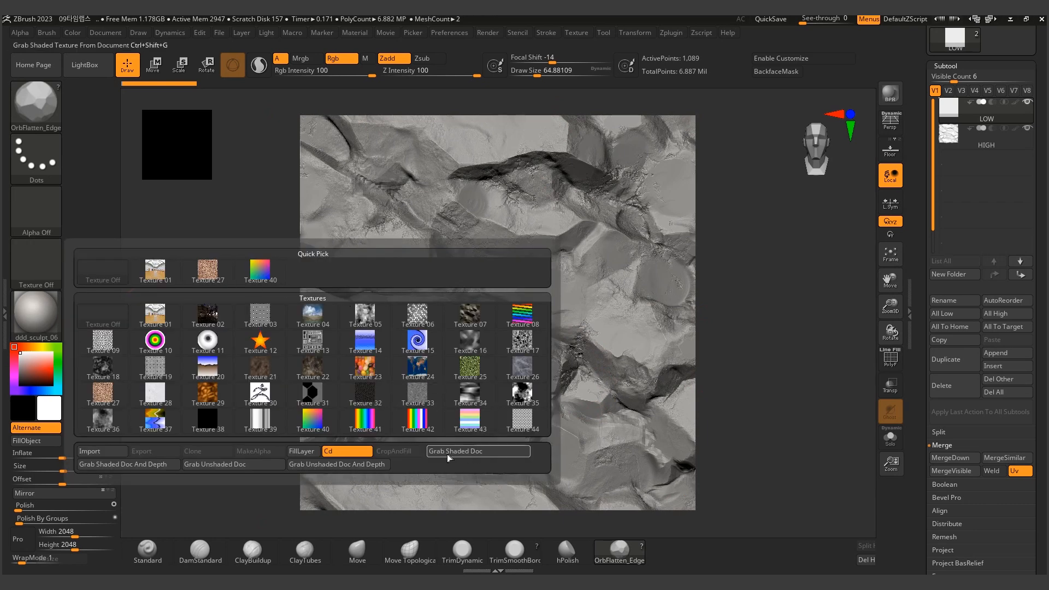
click(476, 454)
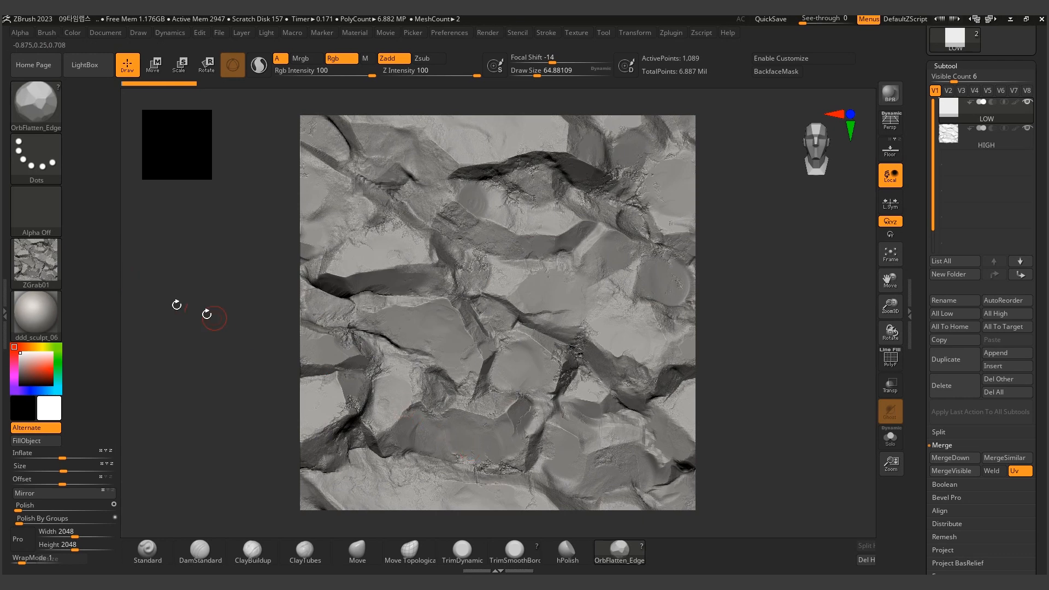
click(46, 263)
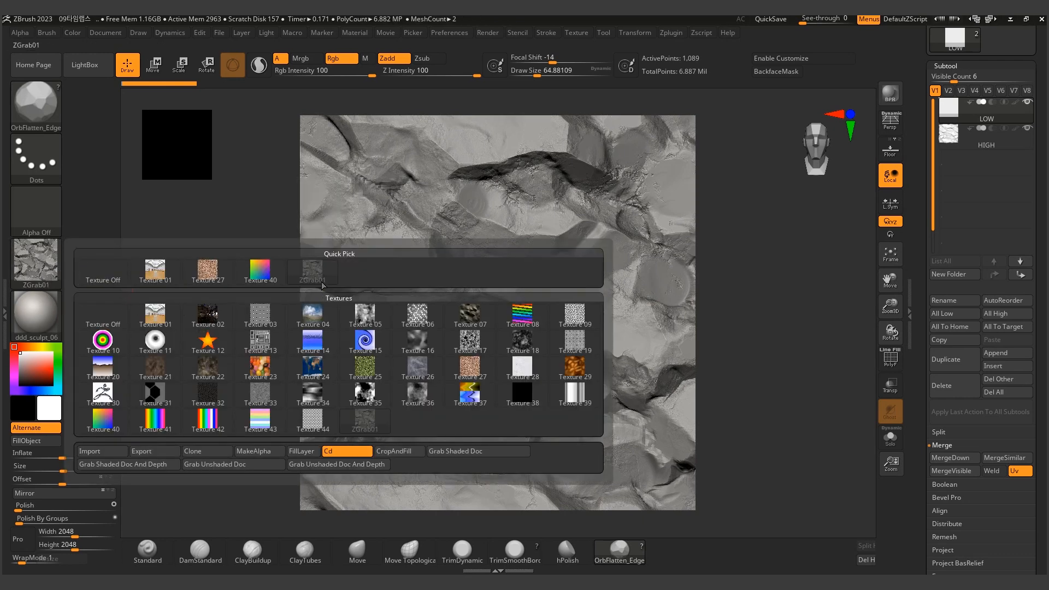
click(38, 265)
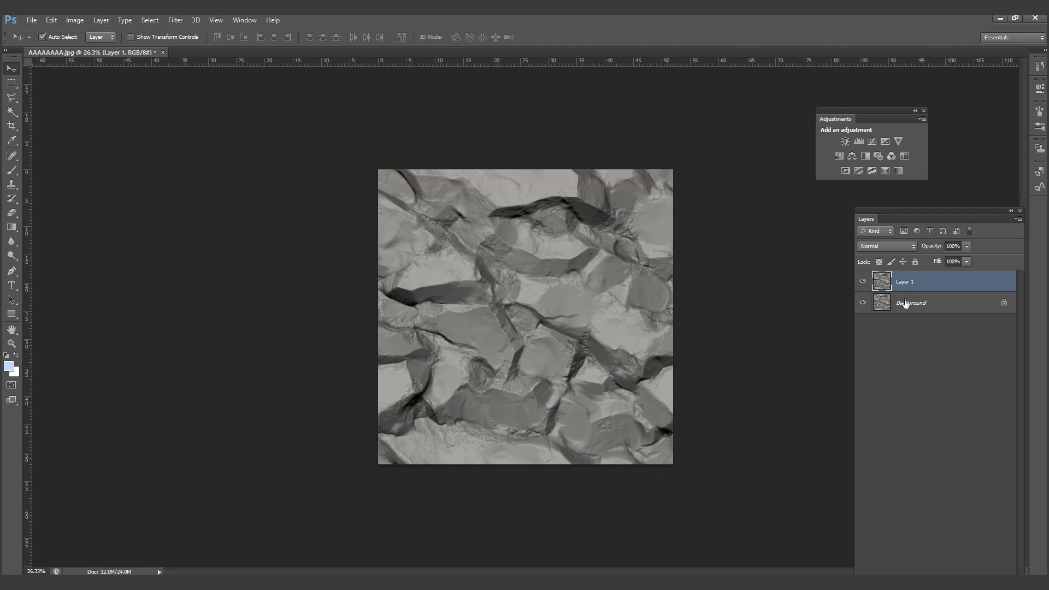
In Photoshop, crop outward to extend the AAAAAAAA.jpg canvas to the right of and below the rock tile.
click(11, 125)
drag(671, 470, 854, 563)
key(Return)
key(v)
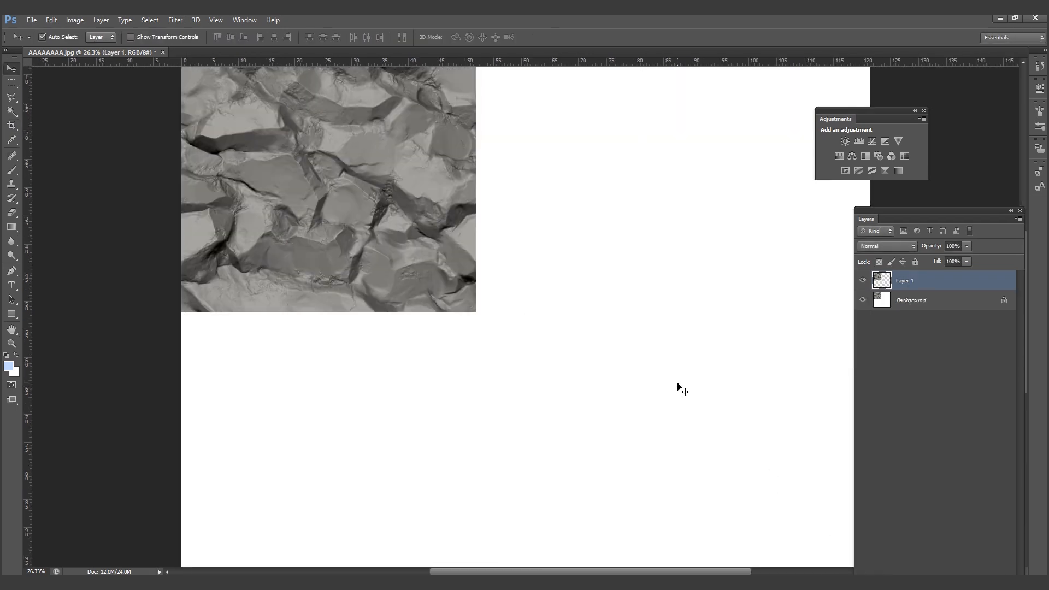
Duplicate the rock tile layer directly to the right of the original and inspect the vertical seam.
scroll(497, 290, up, 5)
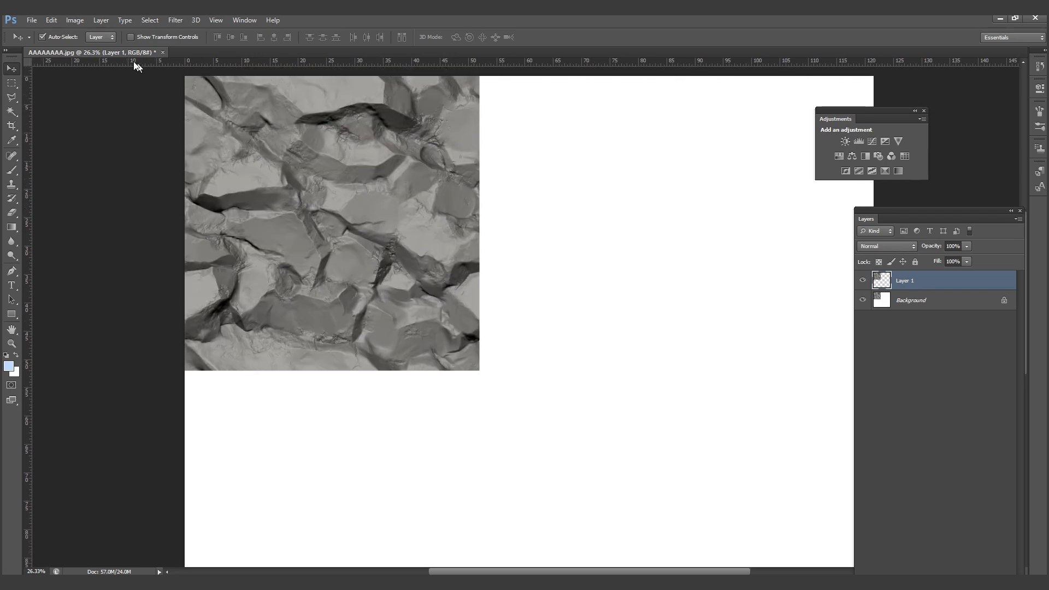
alt+drag(318, 185, 613, 198)
drag(472, 213, 508, 255)
alt+scroll(474, 251, up, 4)
alt+scroll(536, 241, down, 1)
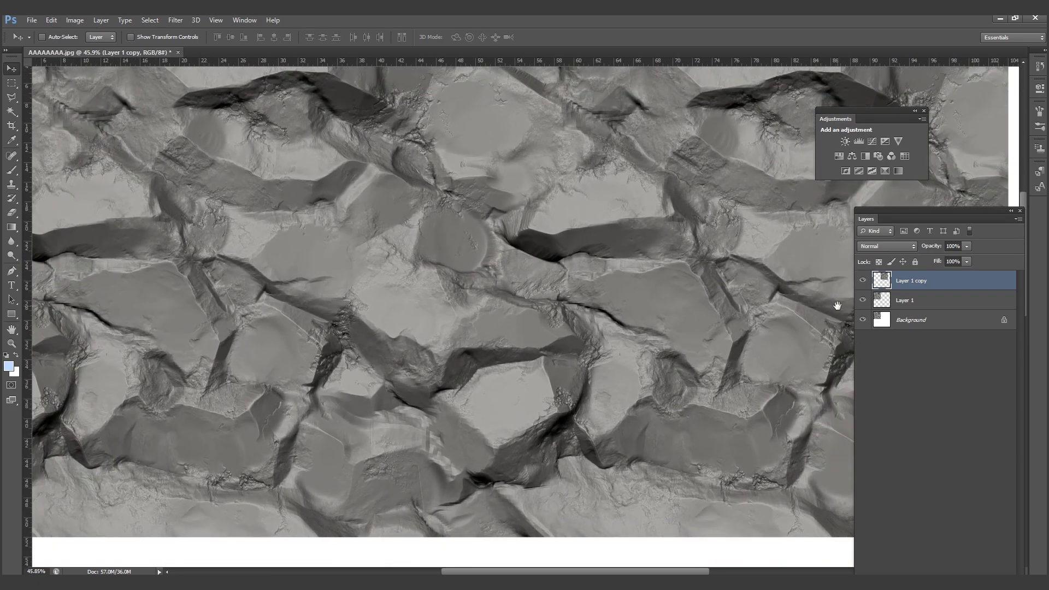
Merge Layer 1 with its copy and duplicate the merged row directly below.
ctrl+click(912, 307)
alt+scroll(600, 290, down, 5)
key(ctrl+e)
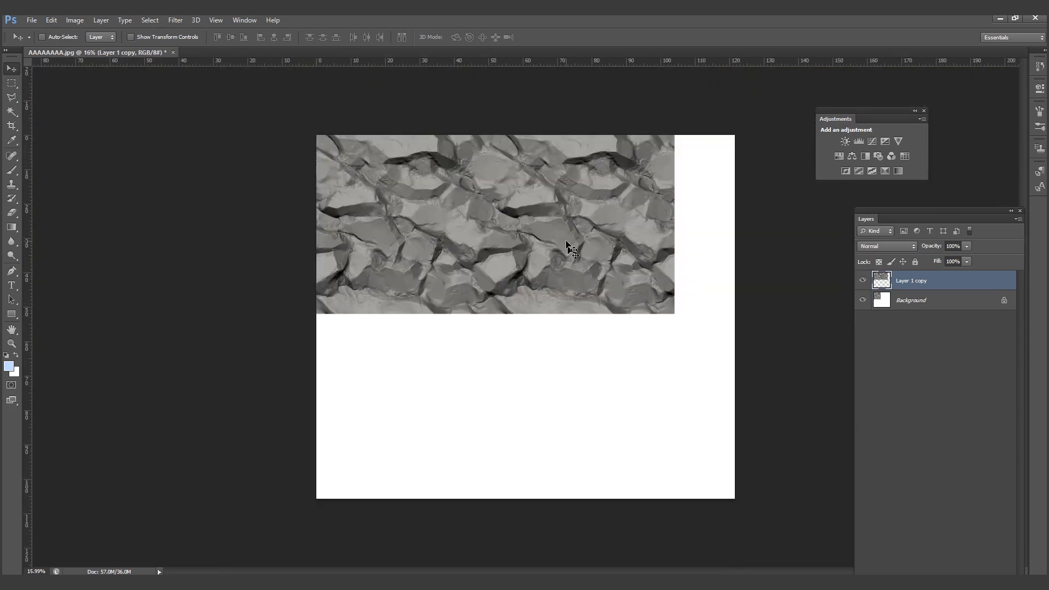
alt+drag(563, 210, 574, 352)
Examine the horizontal and vertical seams of the two-by-two rock tiling up close and as a whole.
alt+scroll(530, 353, up, 2)
drag(527, 328, 391, 316)
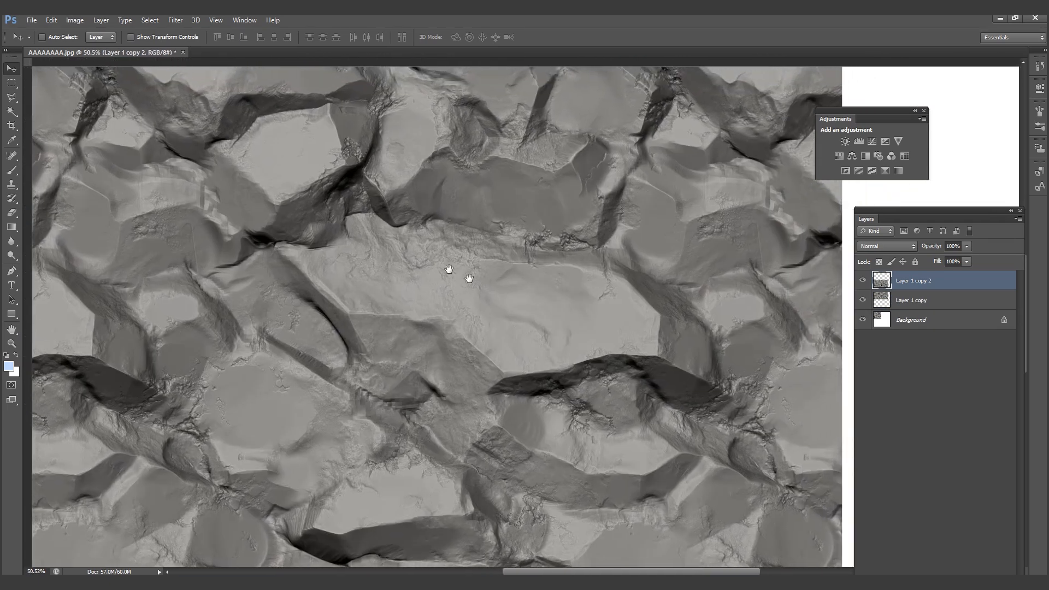
drag(465, 278, 571, 247)
drag(253, 253, 473, 297)
drag(594, 143, 468, 242)
alt+scroll(516, 225, down, 5)
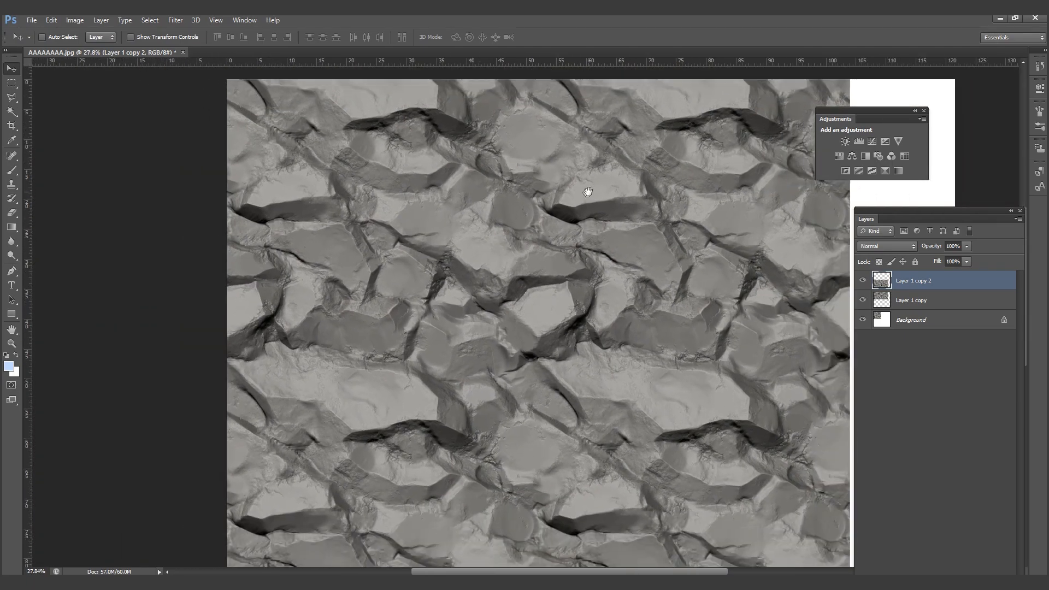
drag(588, 193, 569, 191)
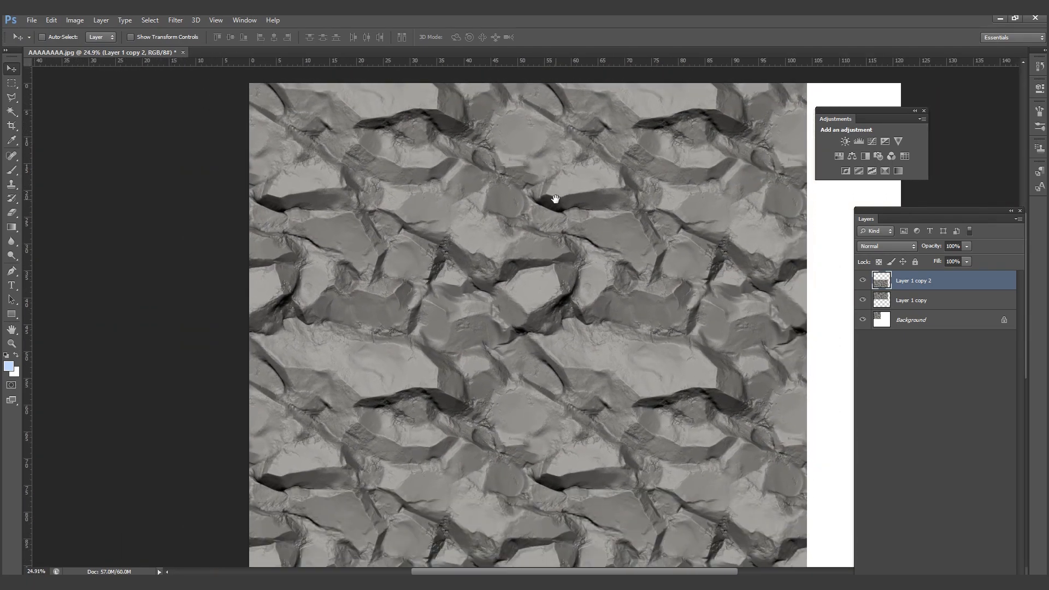